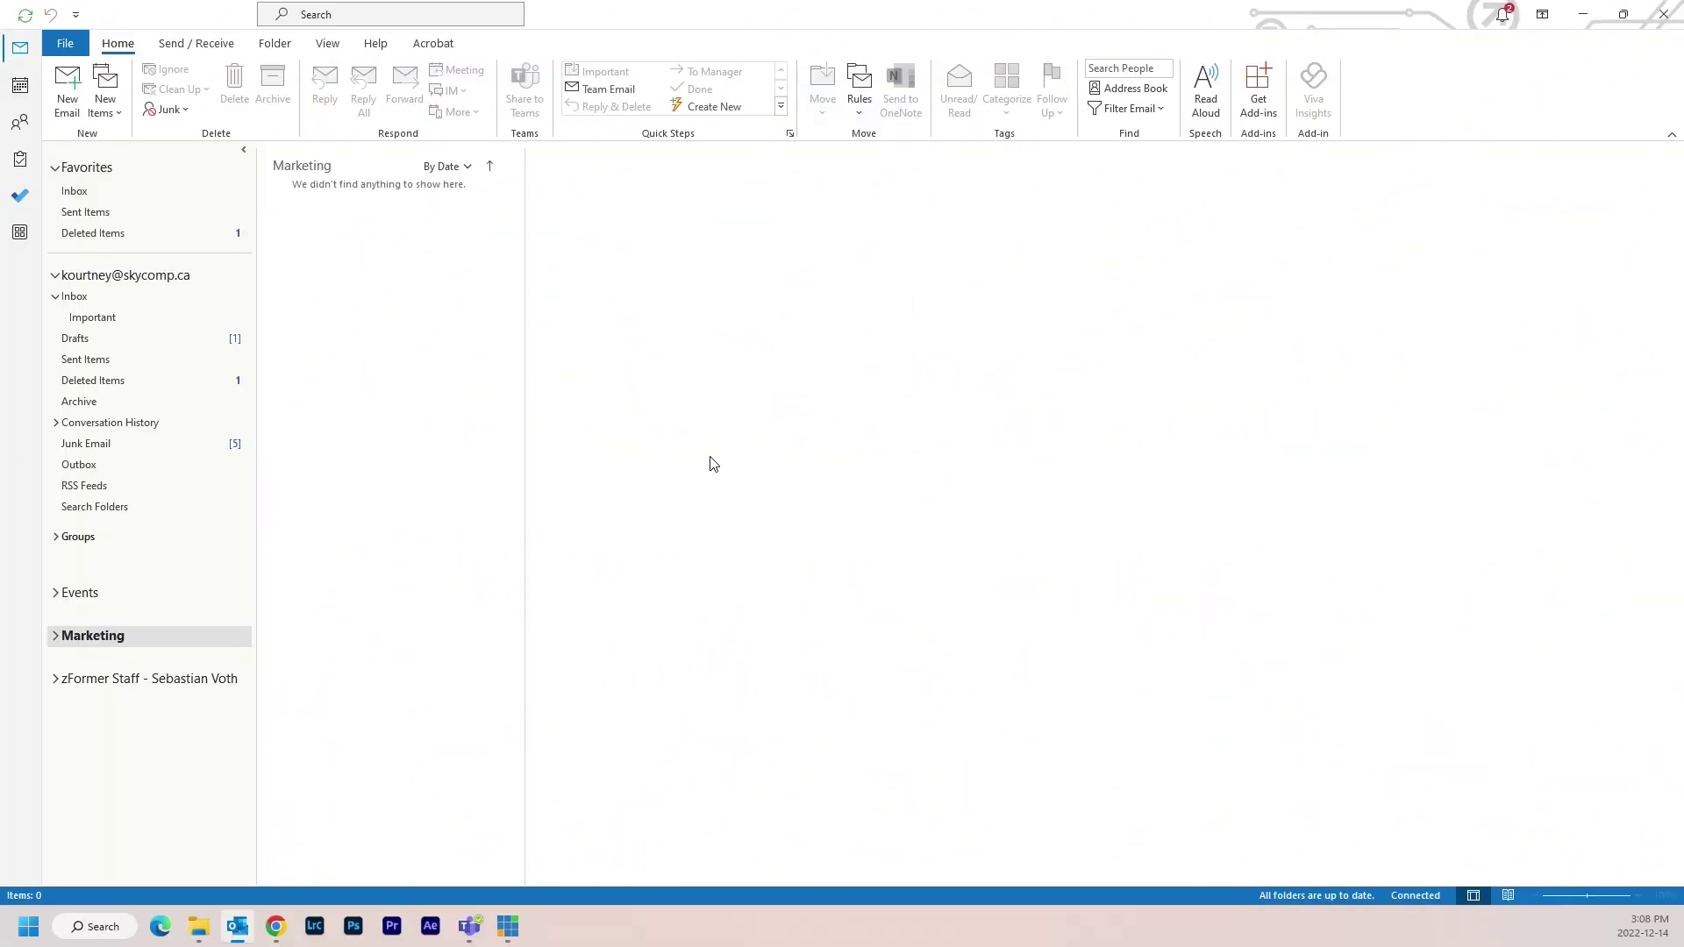
From a new email, open Signatures and Stationery and keep the current e-mail account selected.
left_click(70, 97)
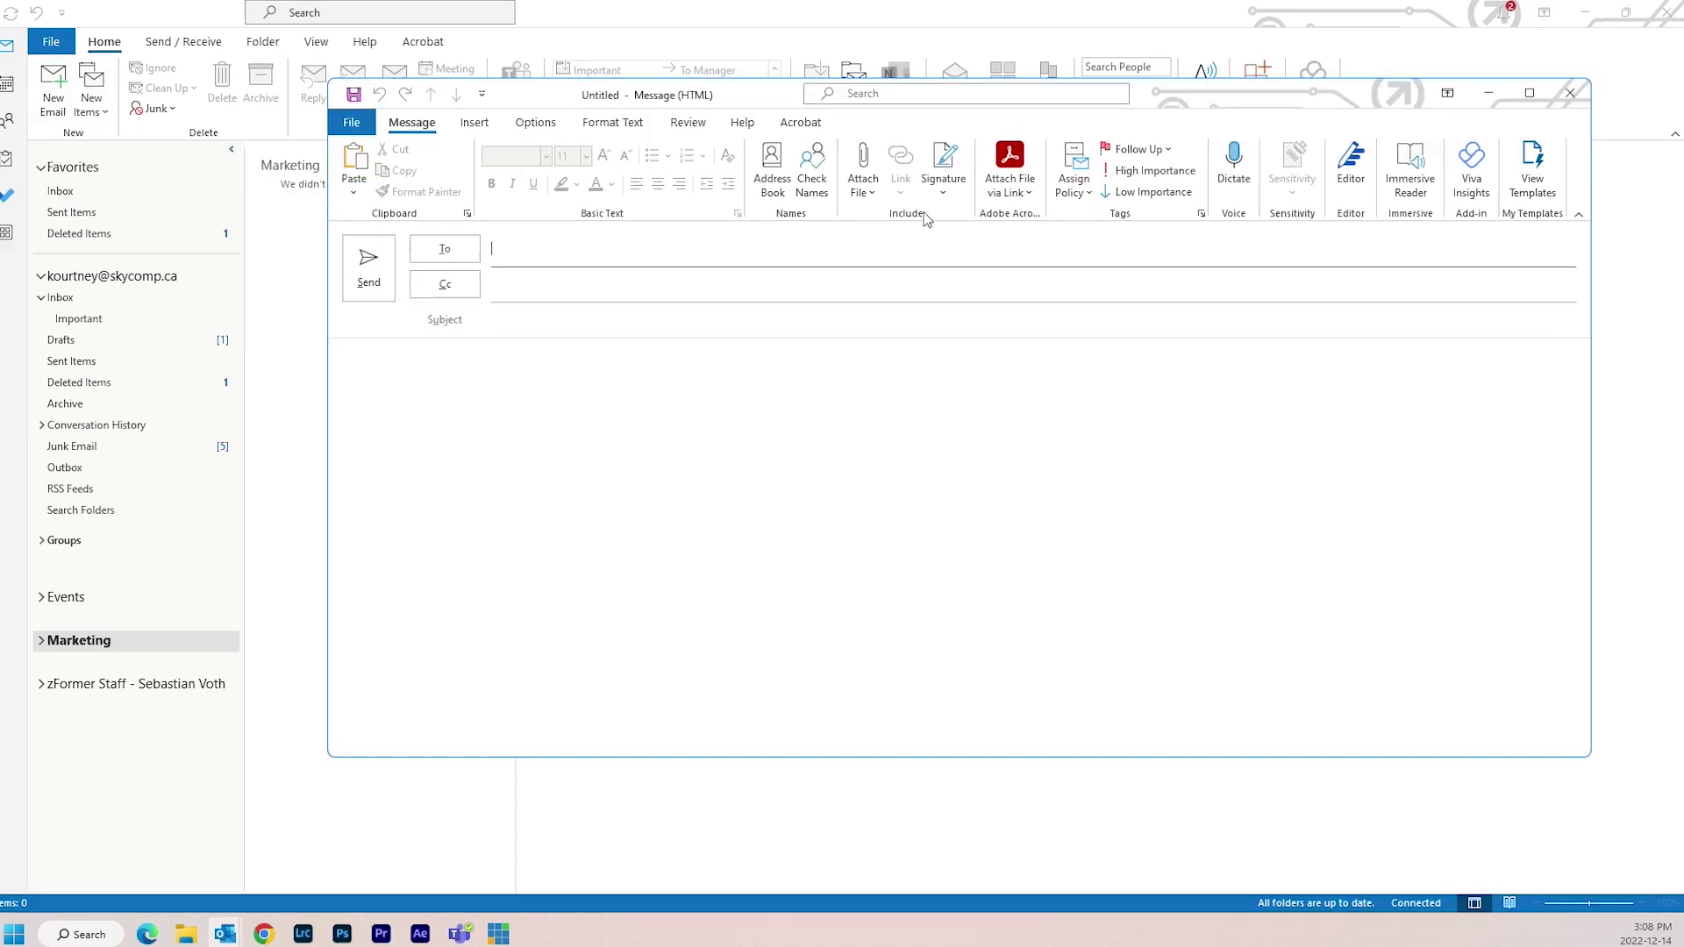
left_click(948, 175)
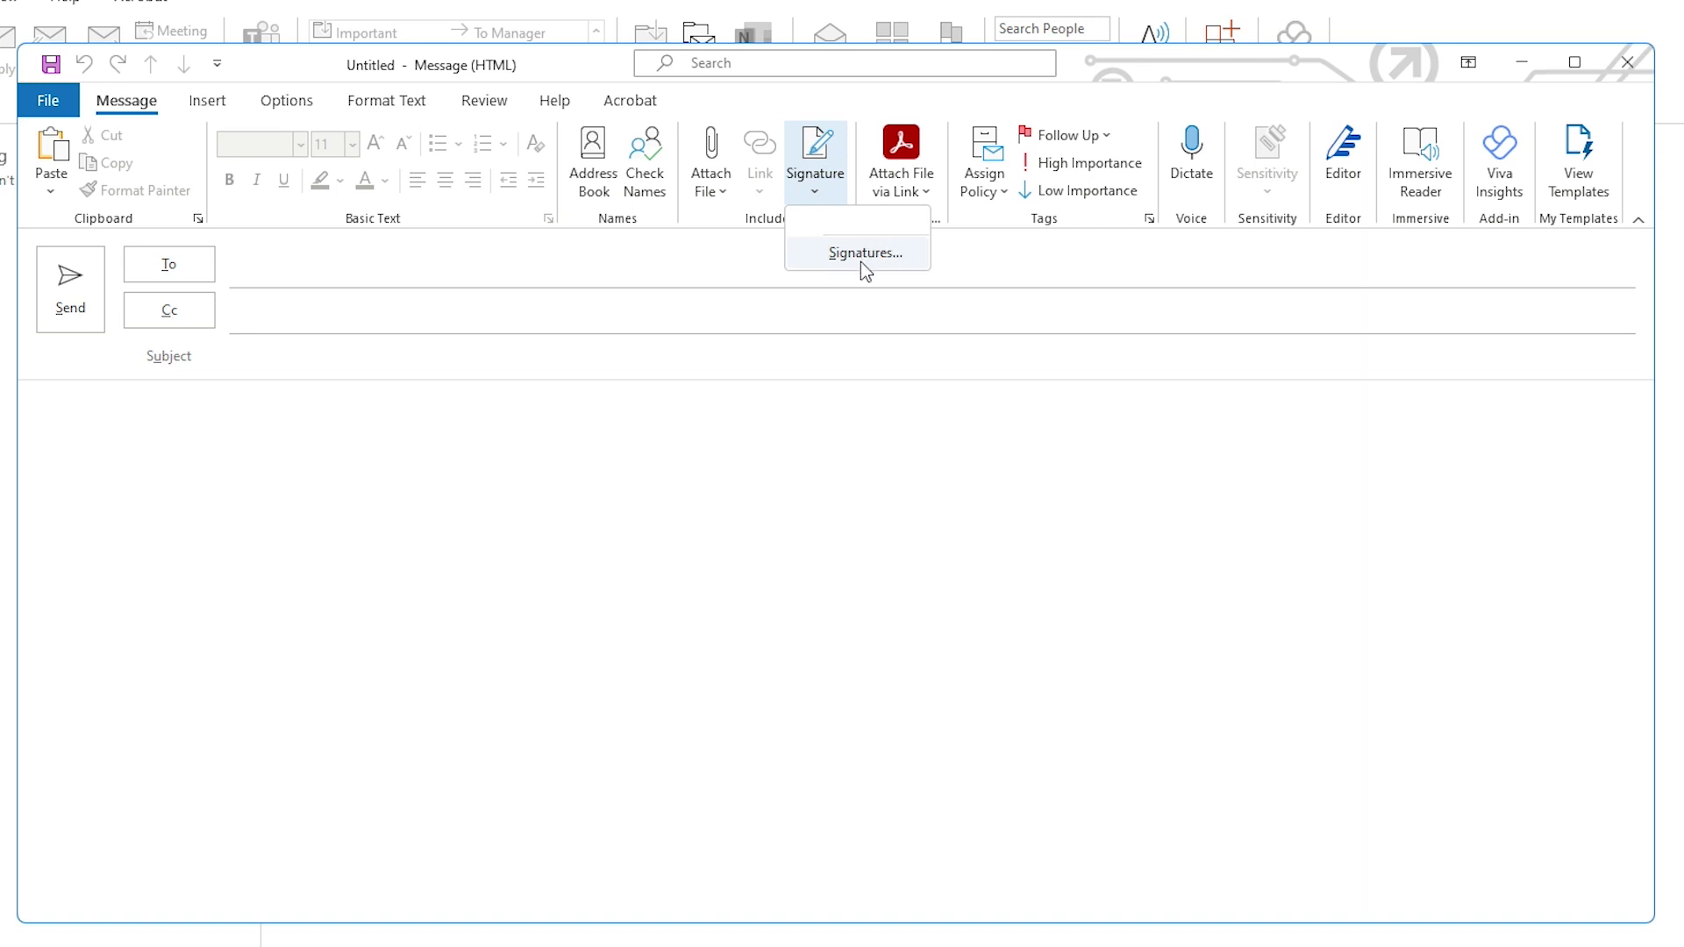
left_click(864, 255)
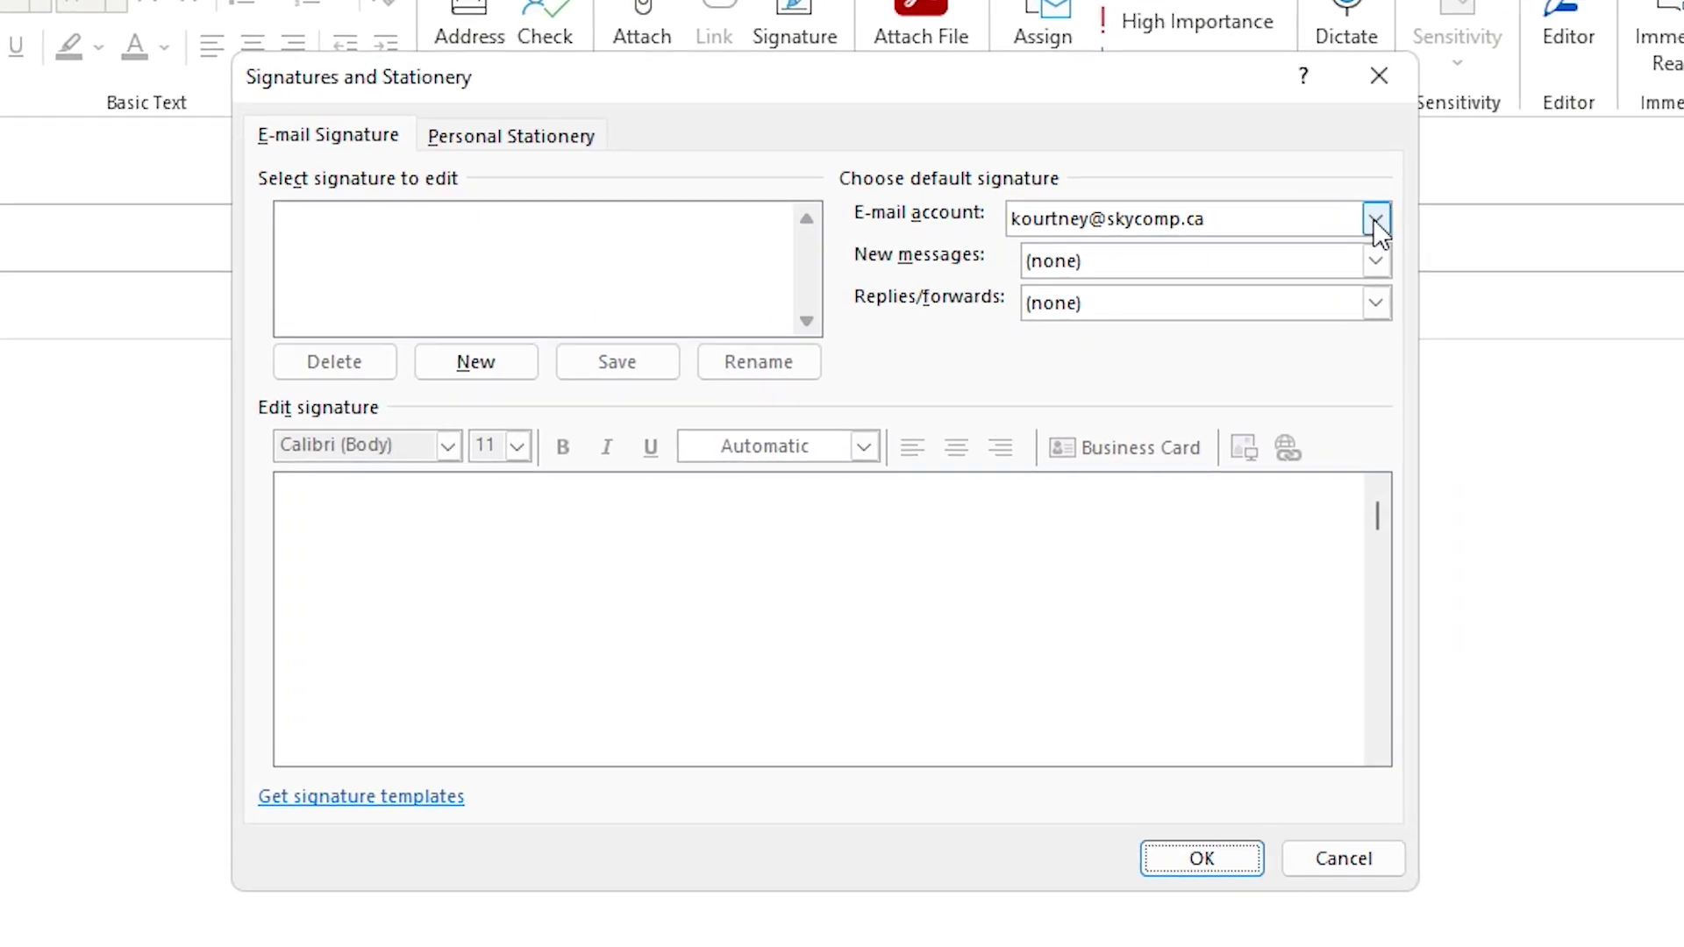
left_click(1375, 219)
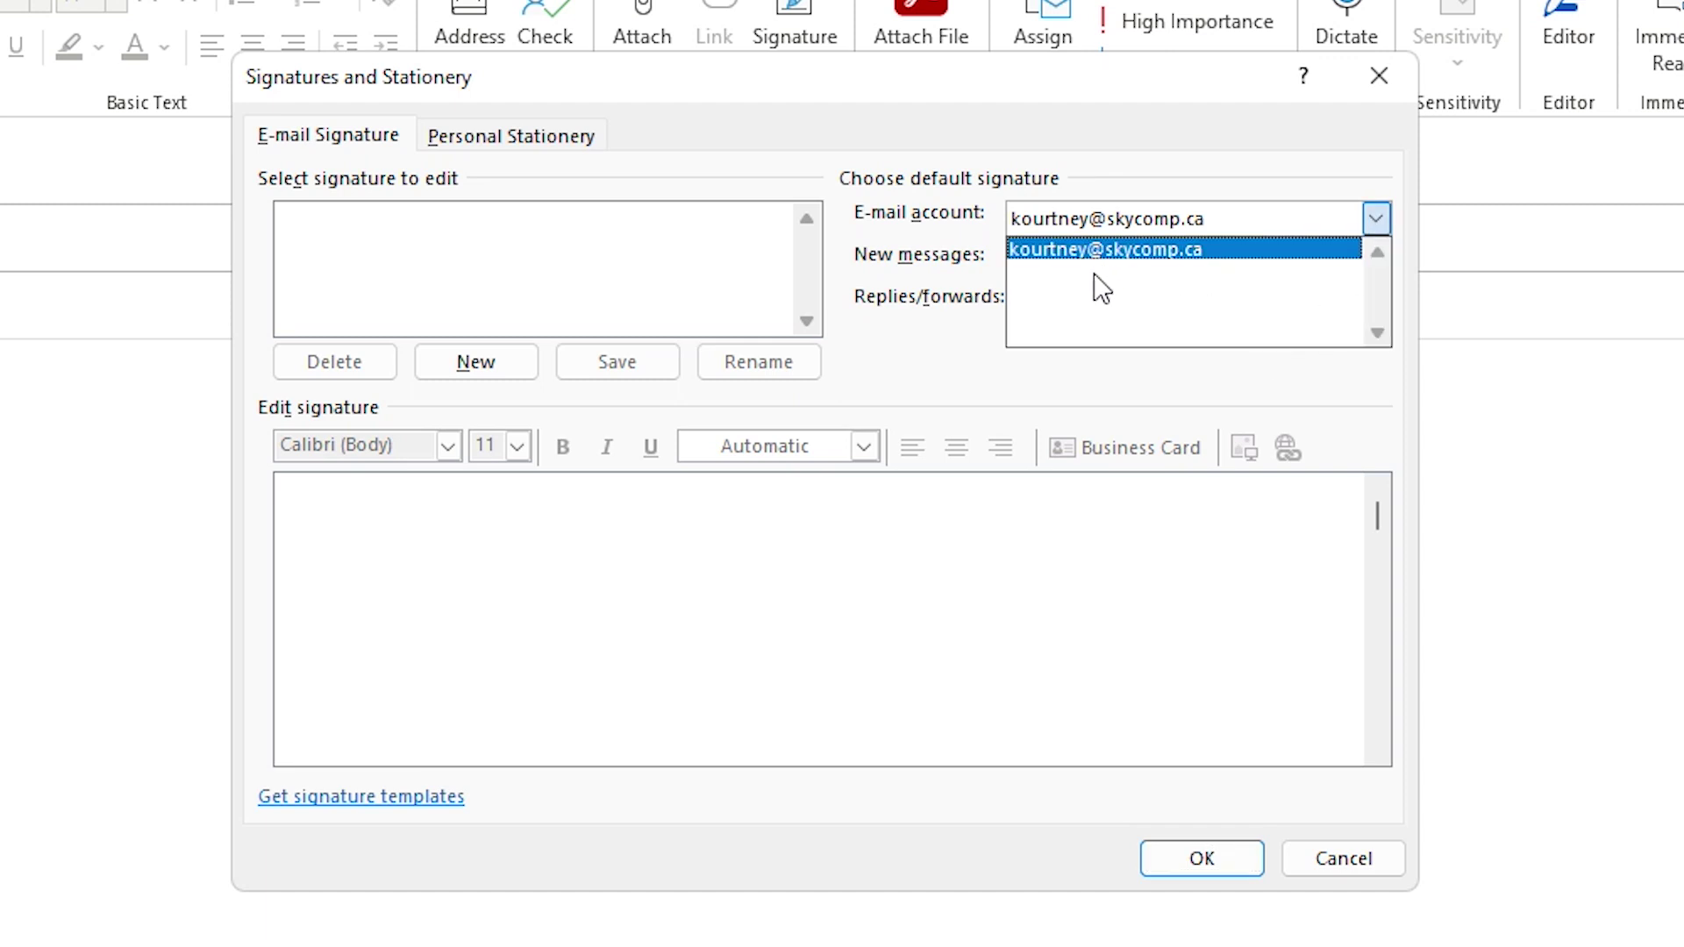
left_click(1175, 169)
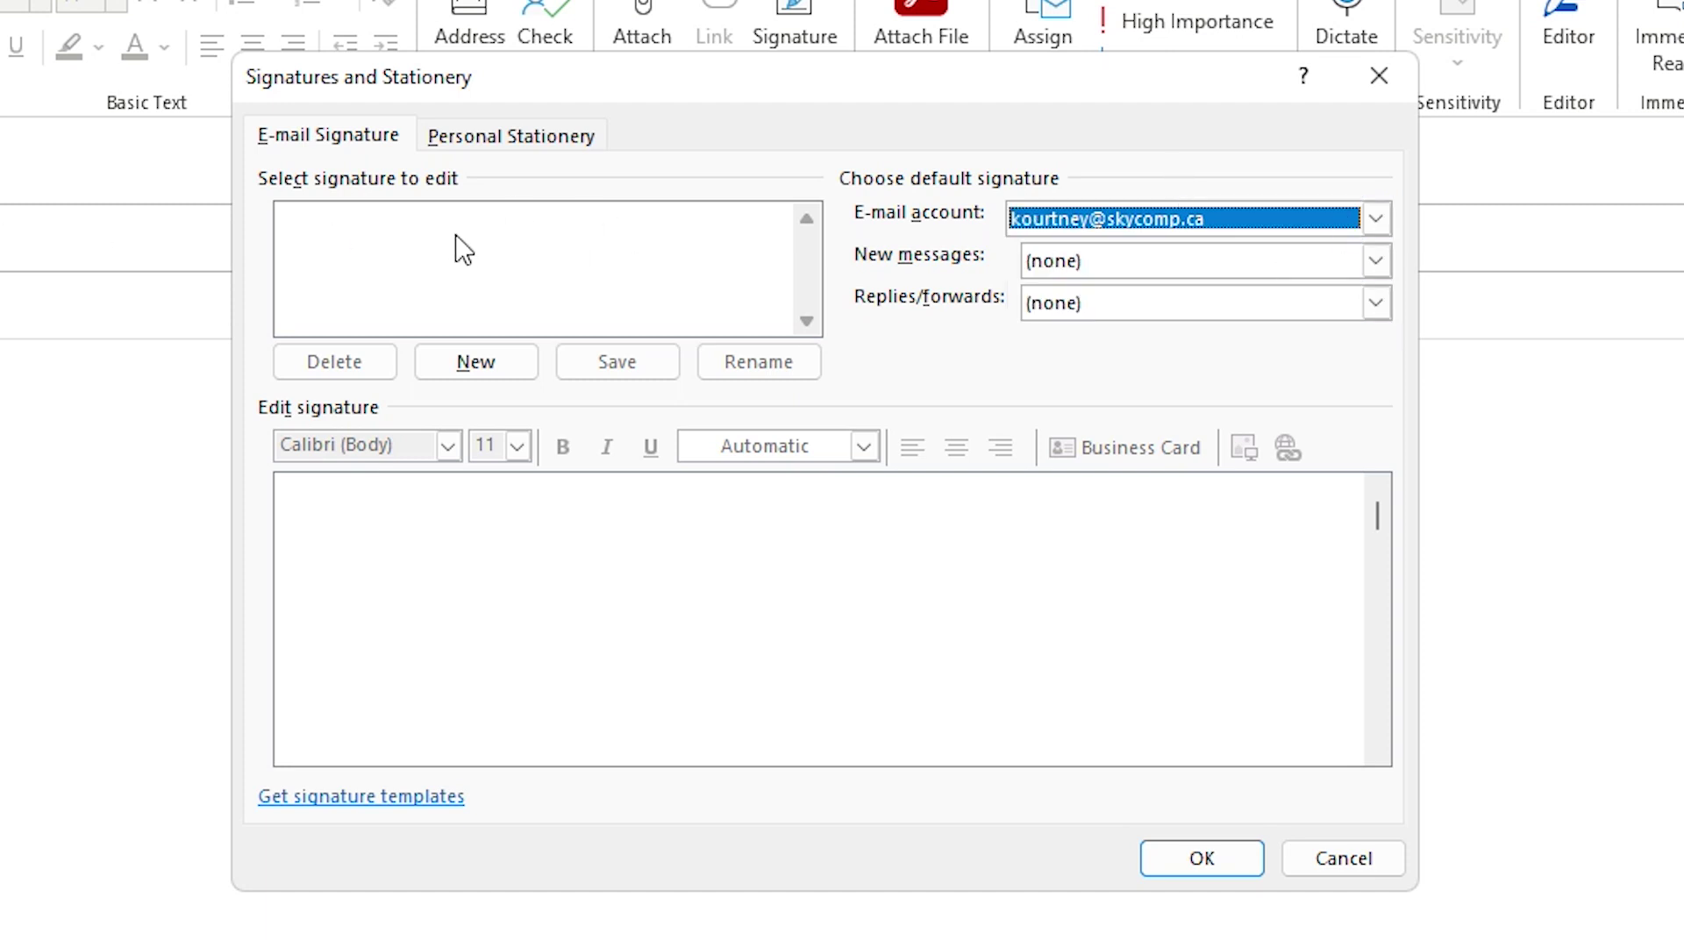
Create a new signature named 'Work' and paste in the name, title and company lines.
left_click(474, 361)
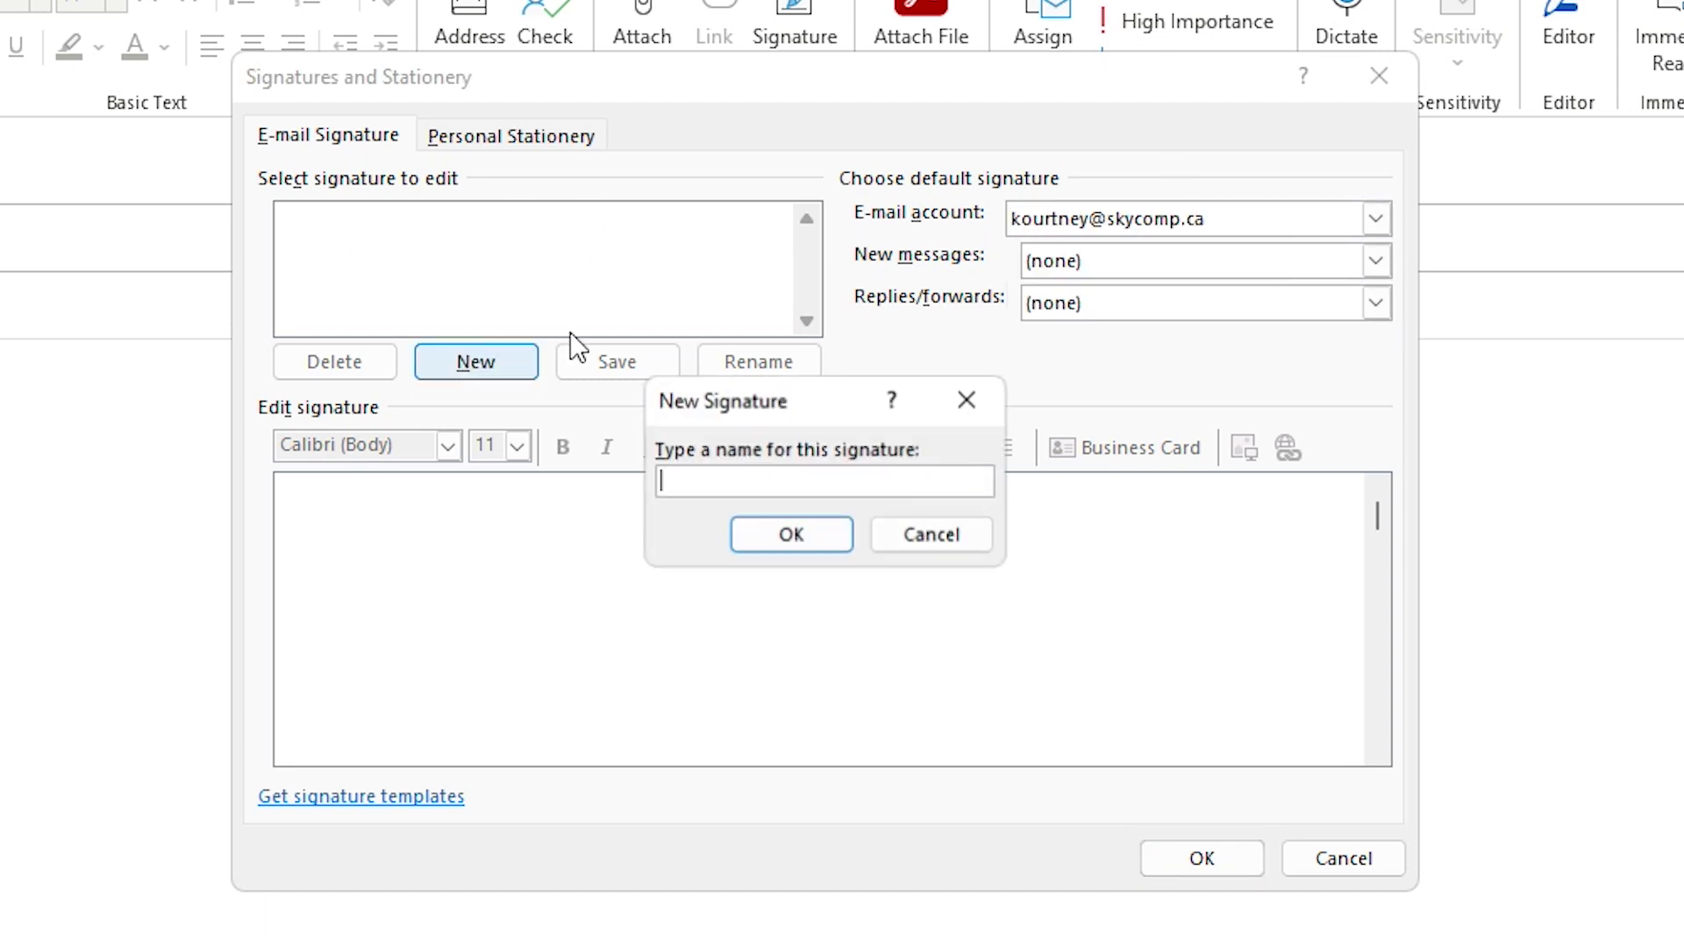
type("Work")
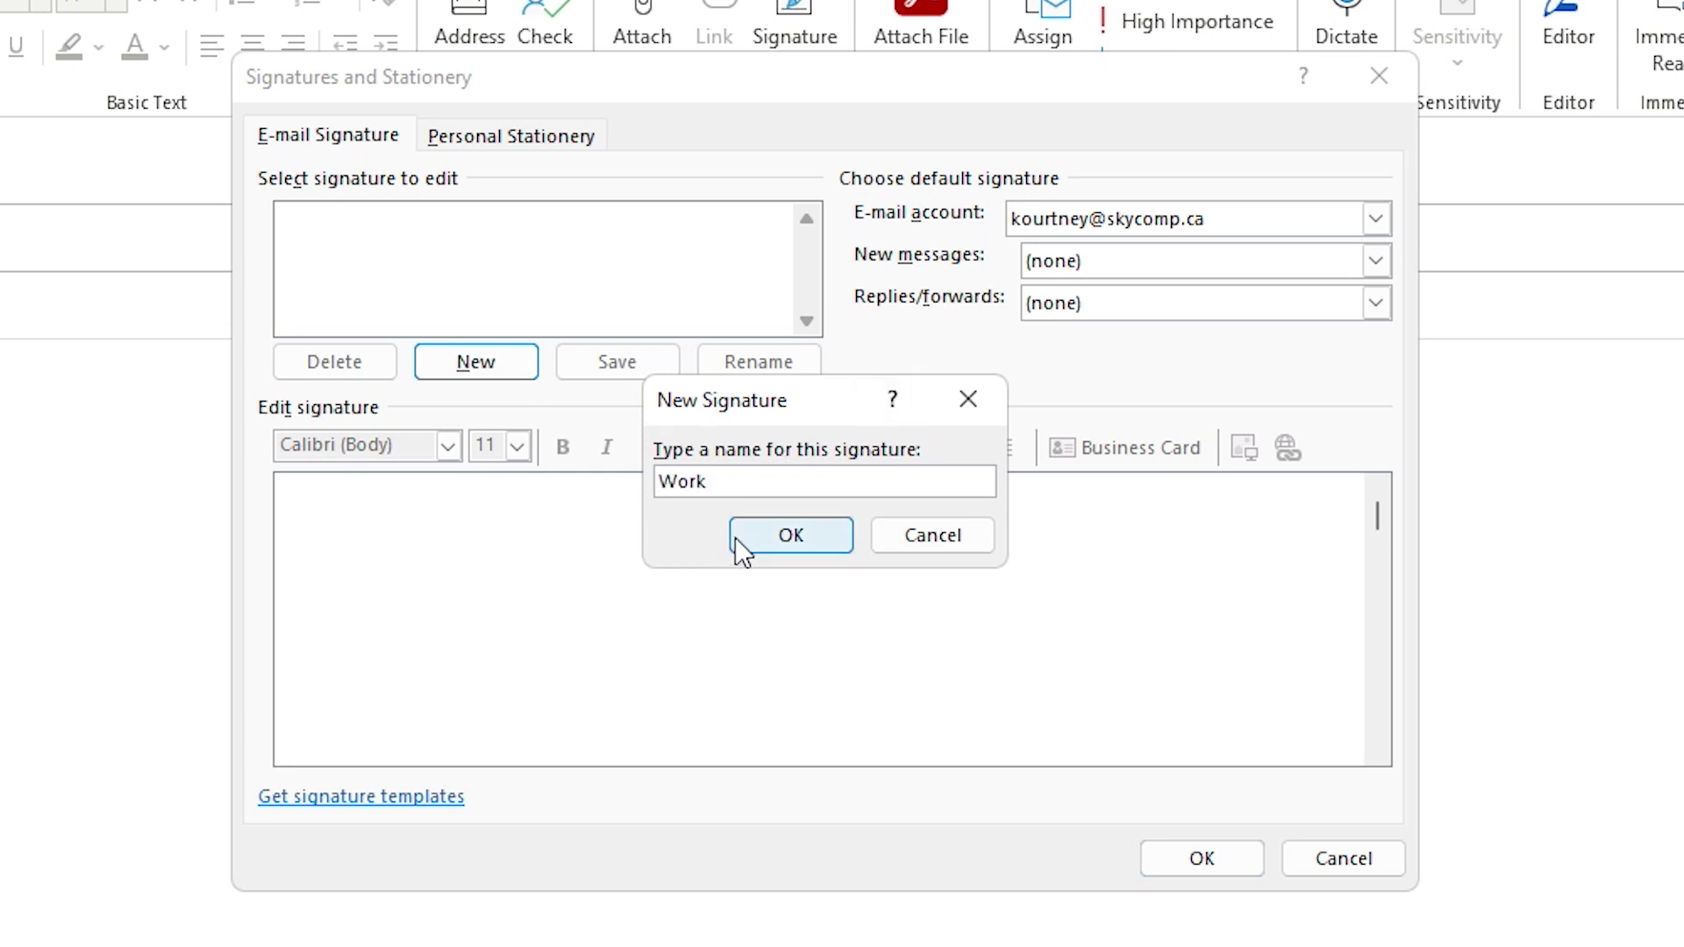
left_click(737, 537)
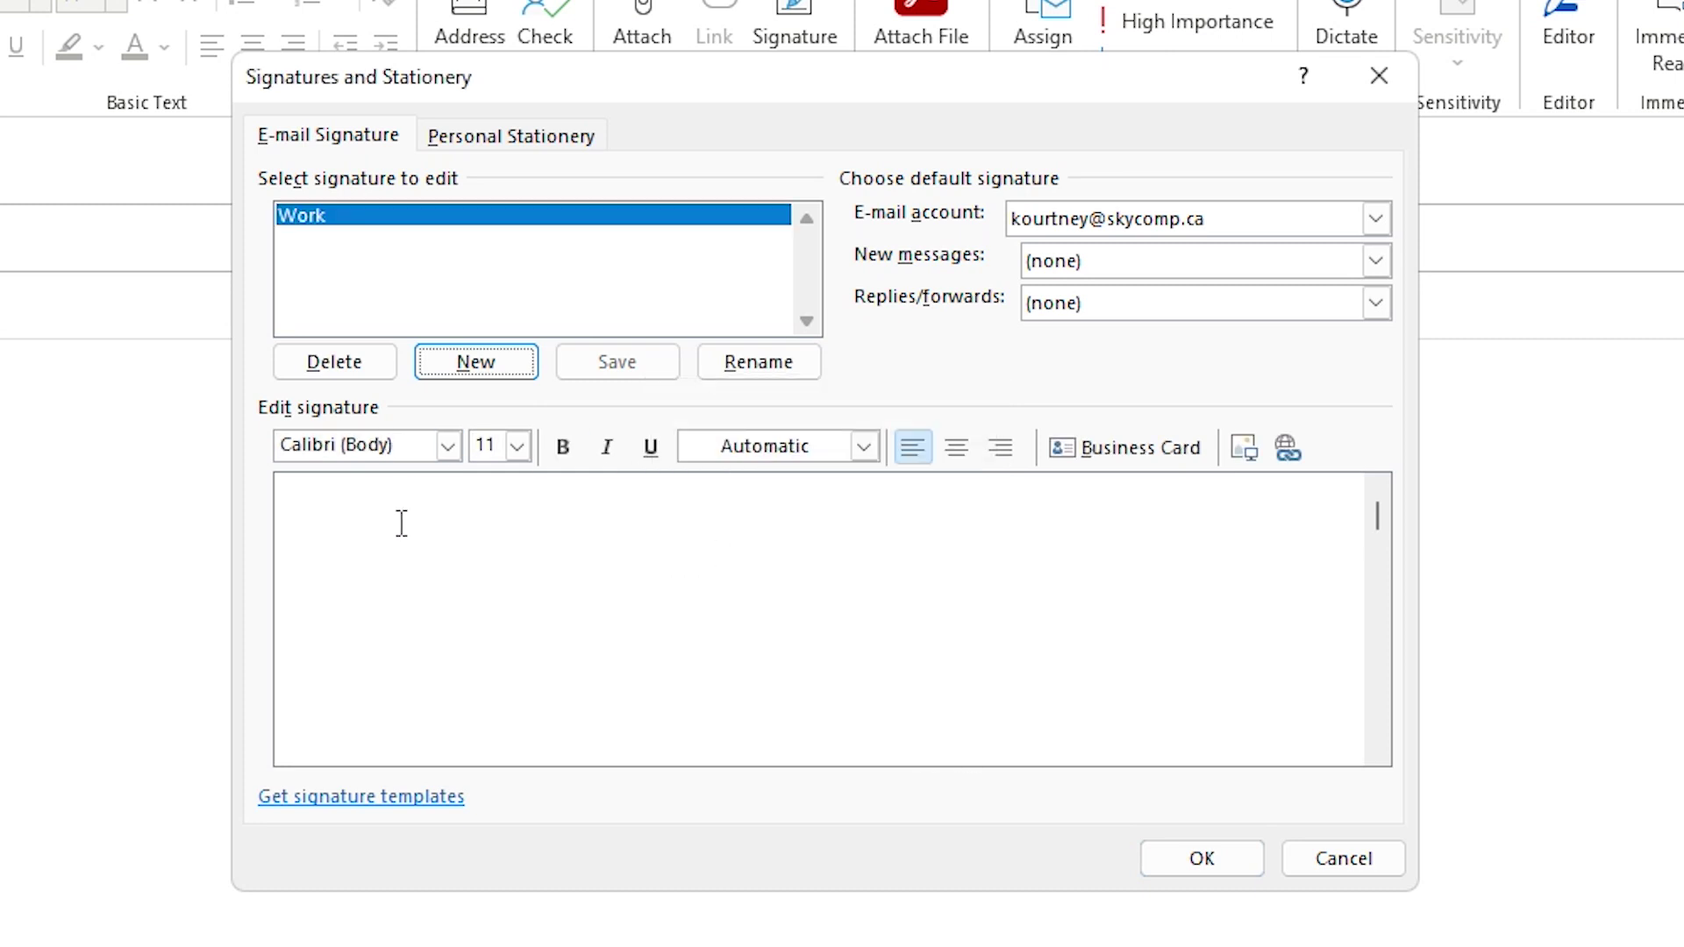
left_click(329, 506)
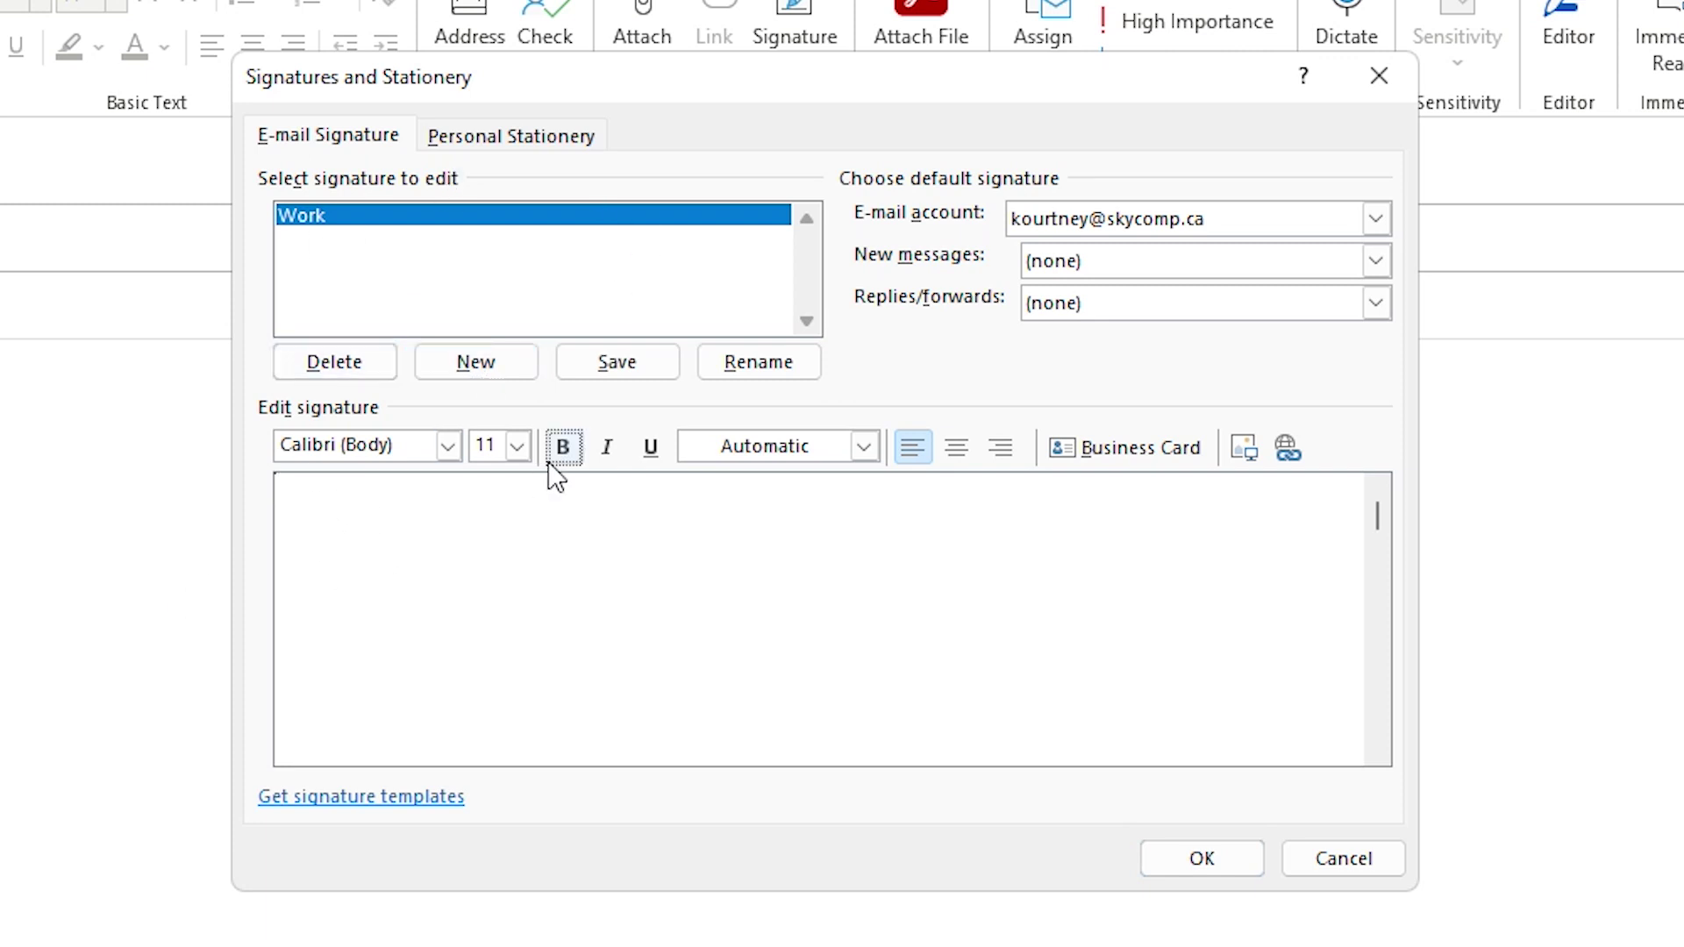
type("Kourtney Digital Media Specialist Skycomp Solutions Inc.")
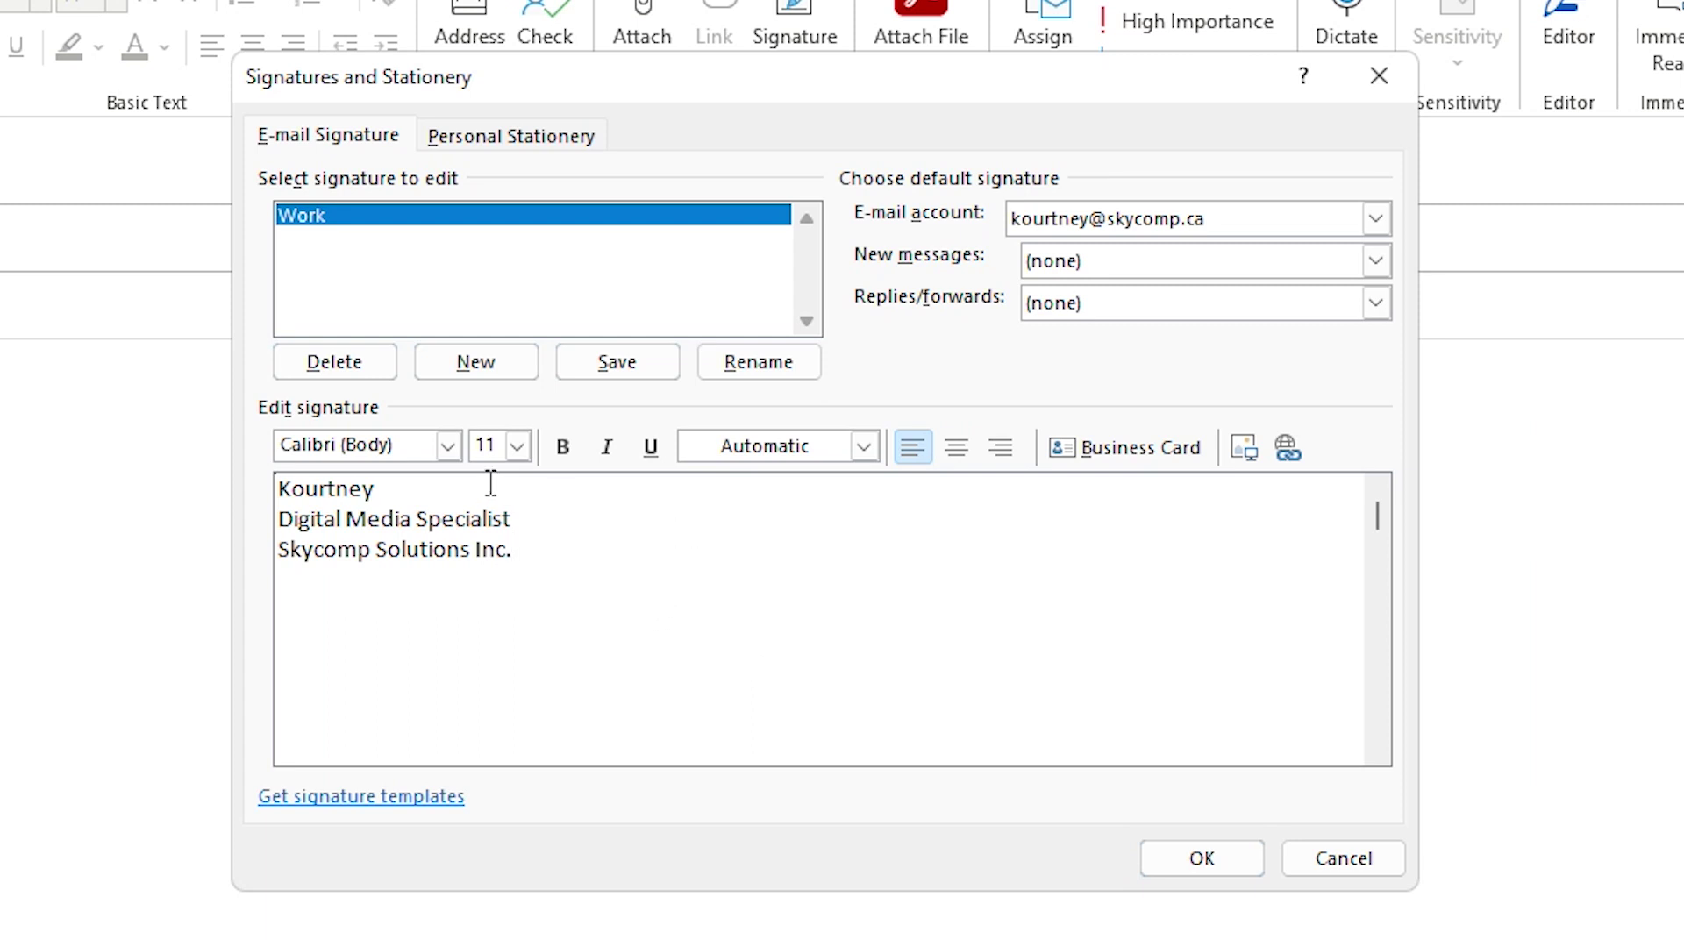
Format the signature's name line as Quicksand Medium, 22 pt, in dark blue.
left_click_drag(391, 492, 280, 493)
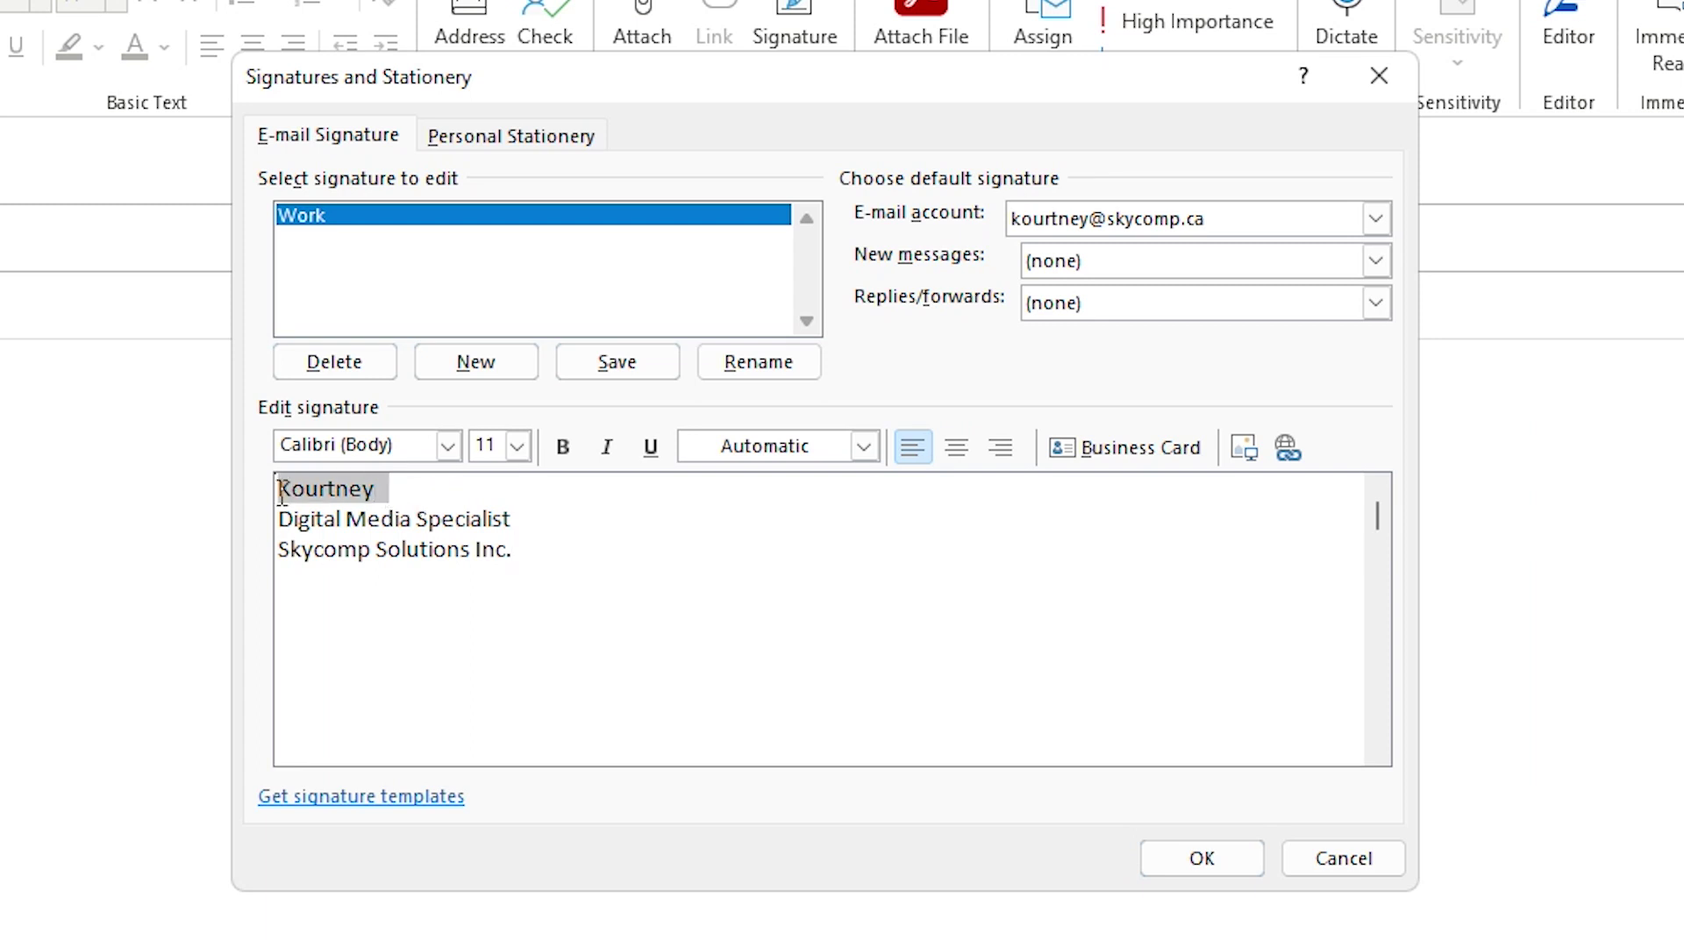
left_click(448, 446)
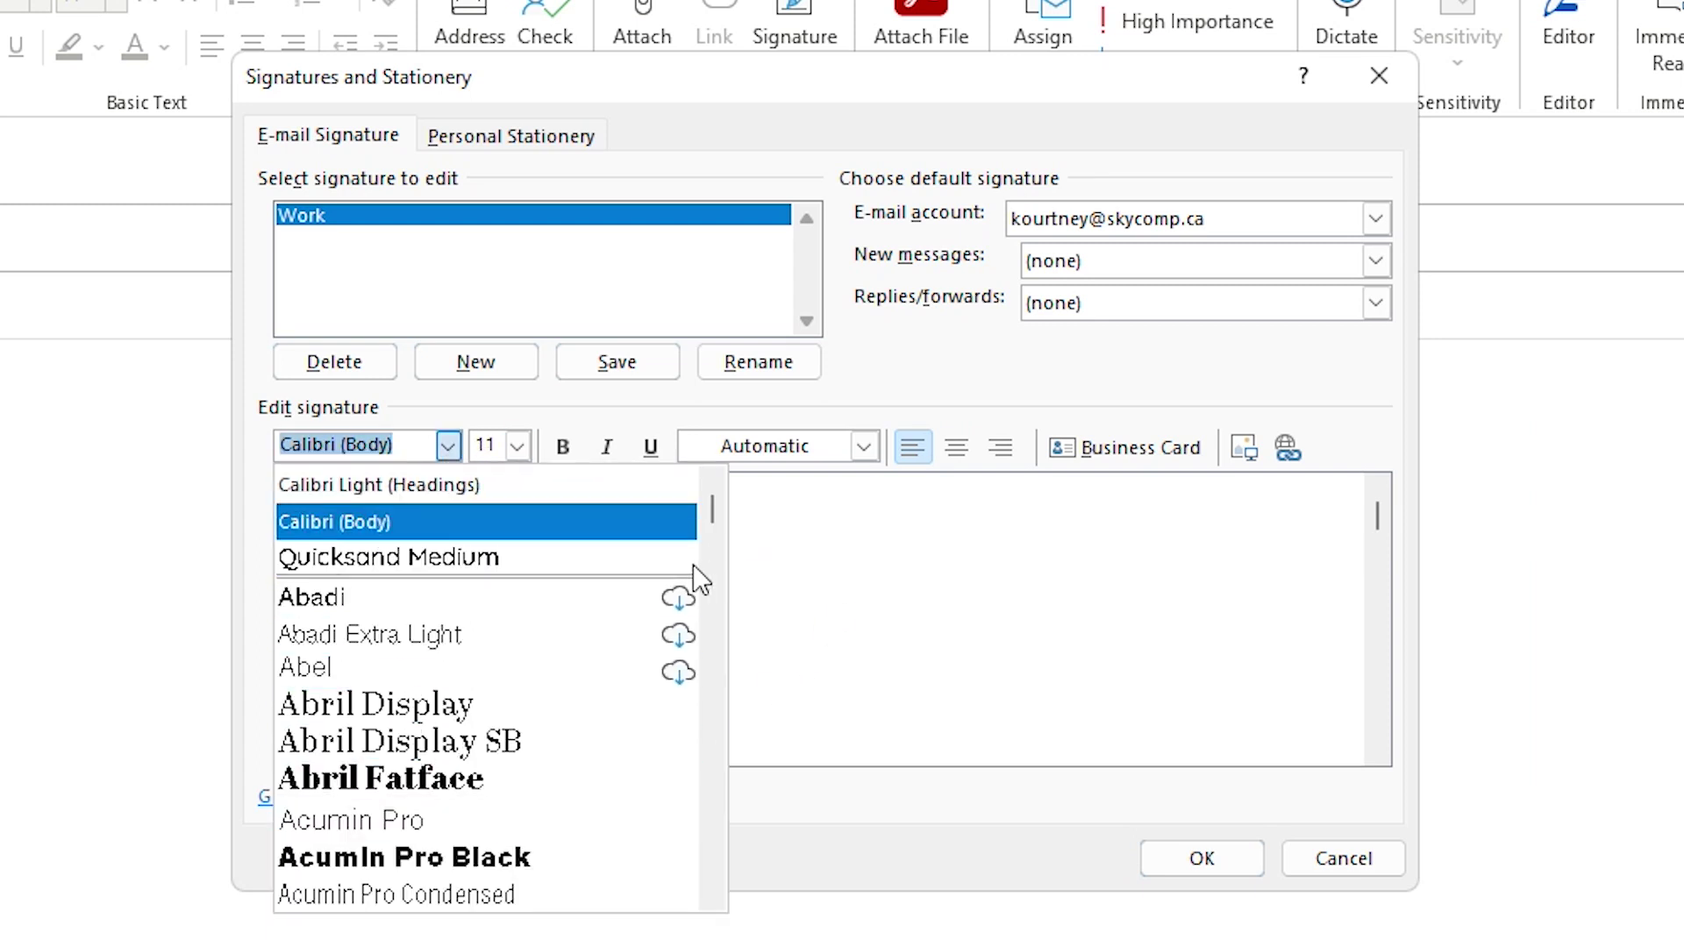
left_click(539, 557)
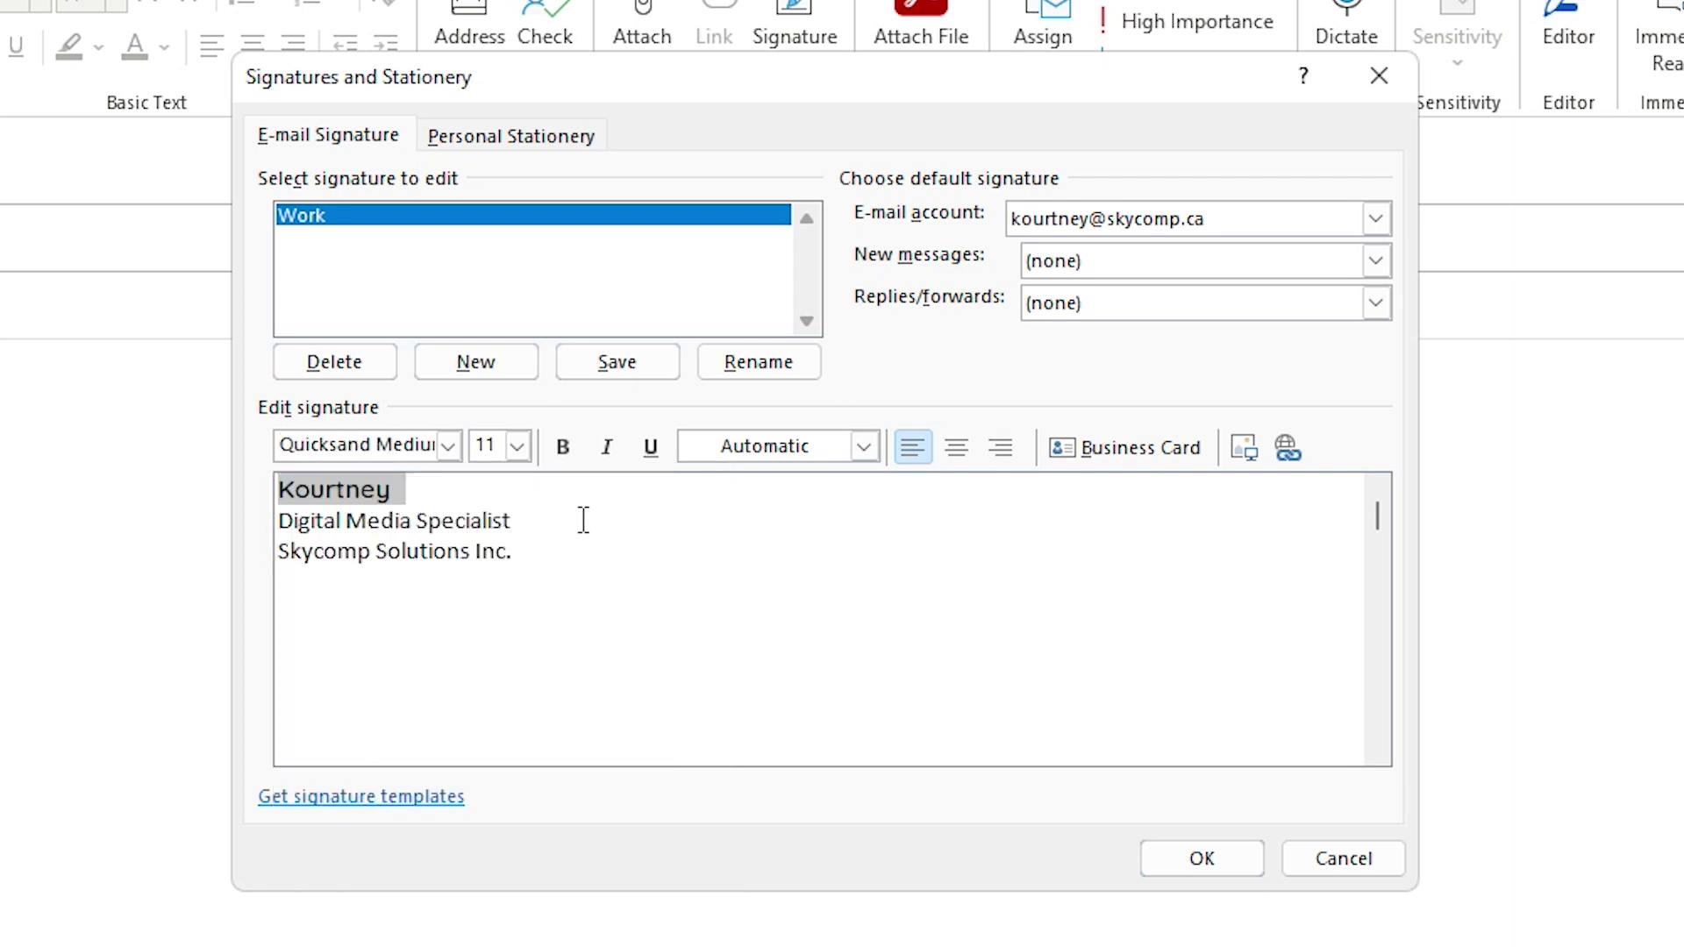
left_click(518, 446)
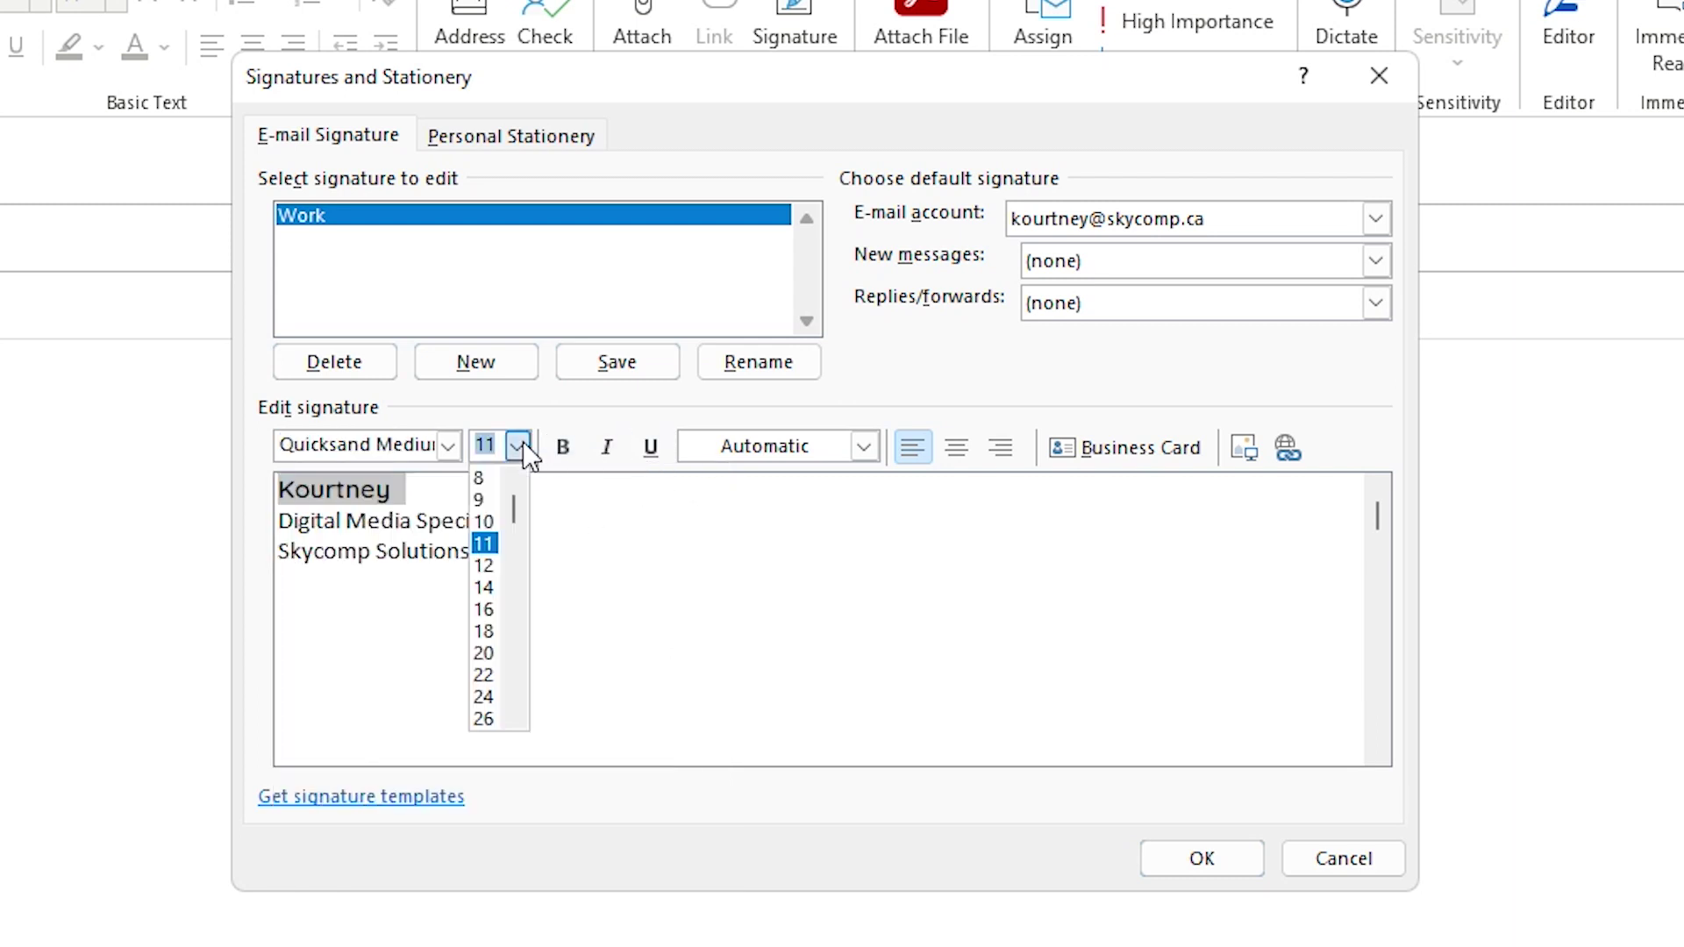
left_click(493, 676)
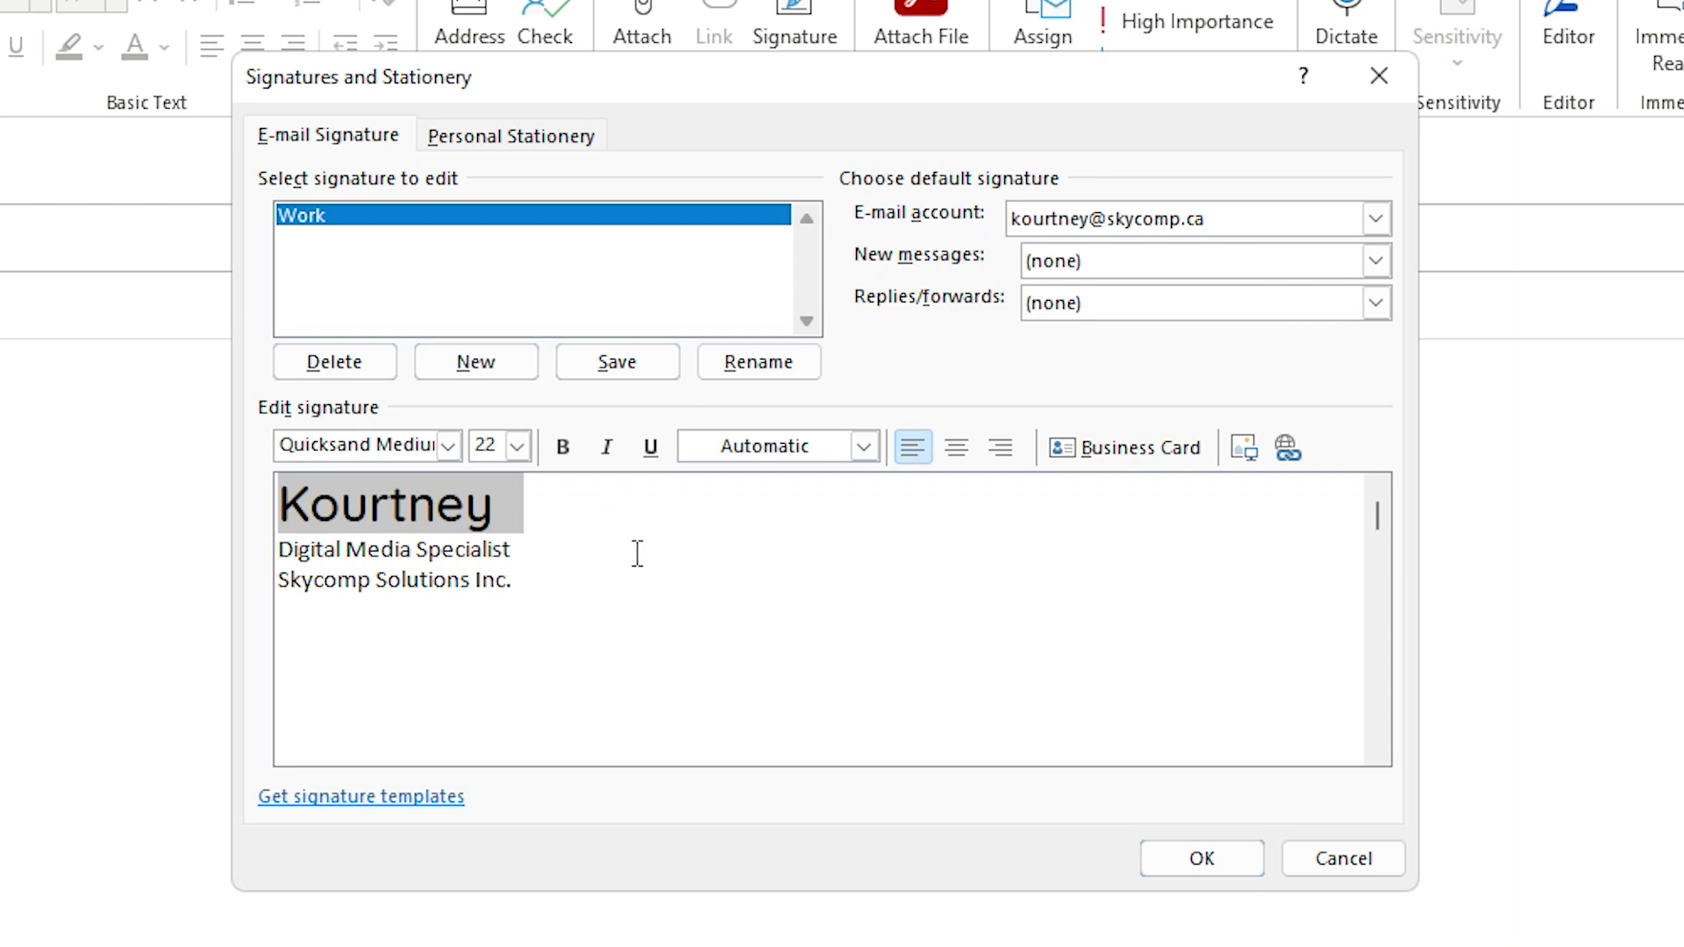
left_click(864, 449)
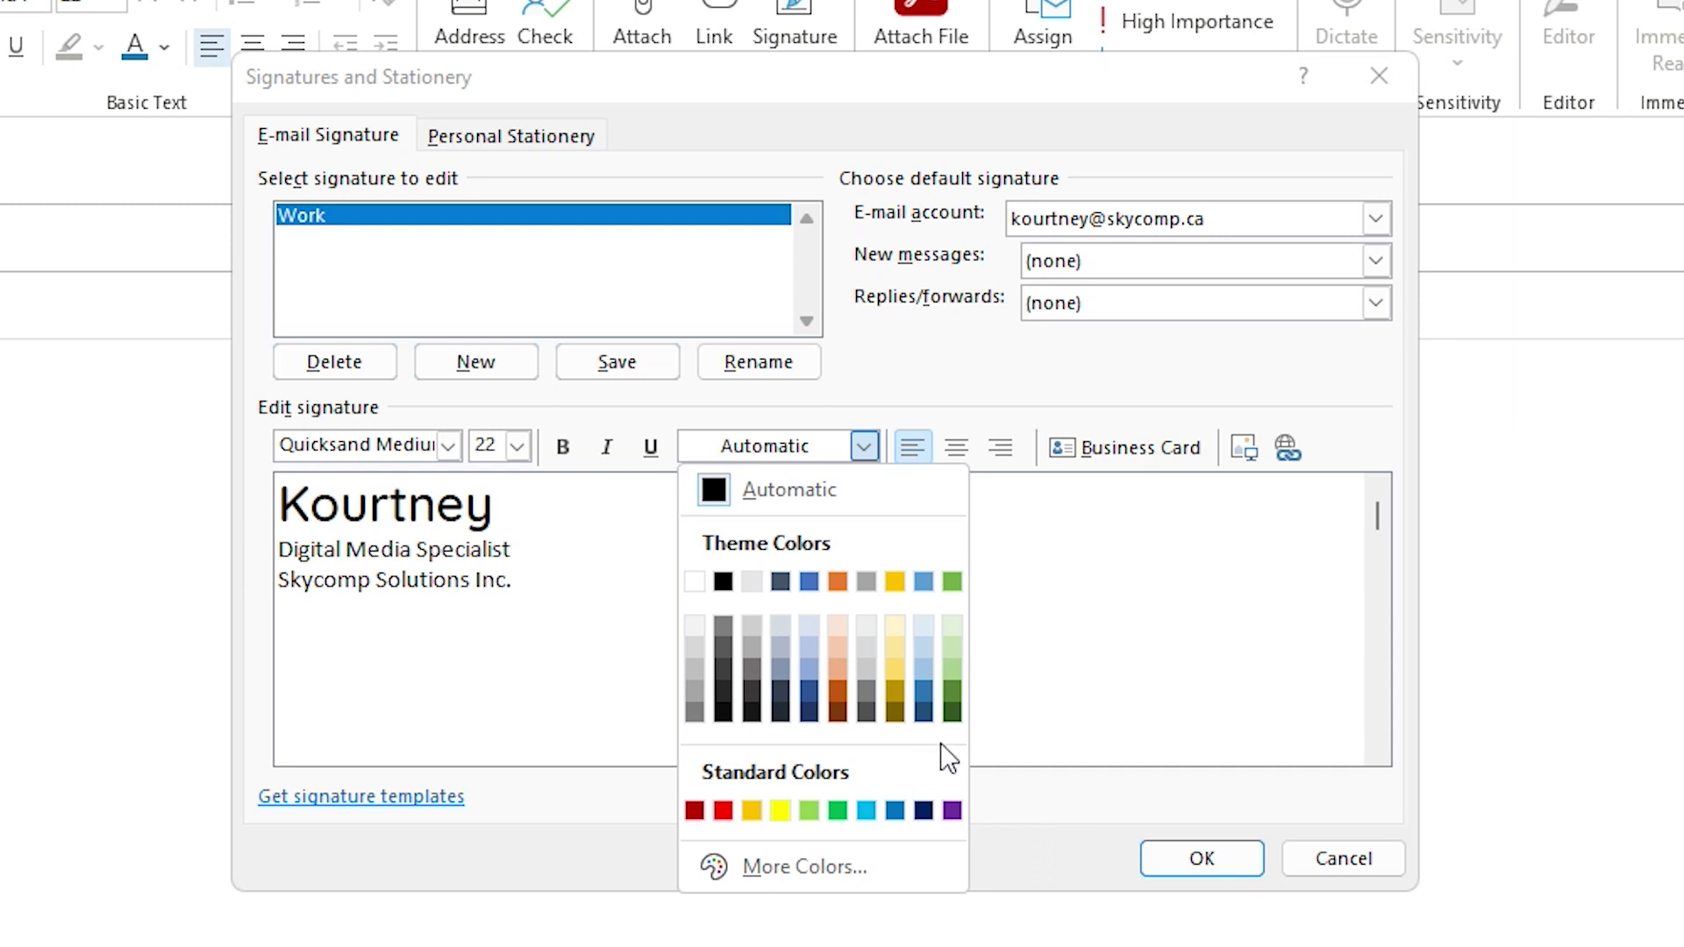
left_click(923, 693)
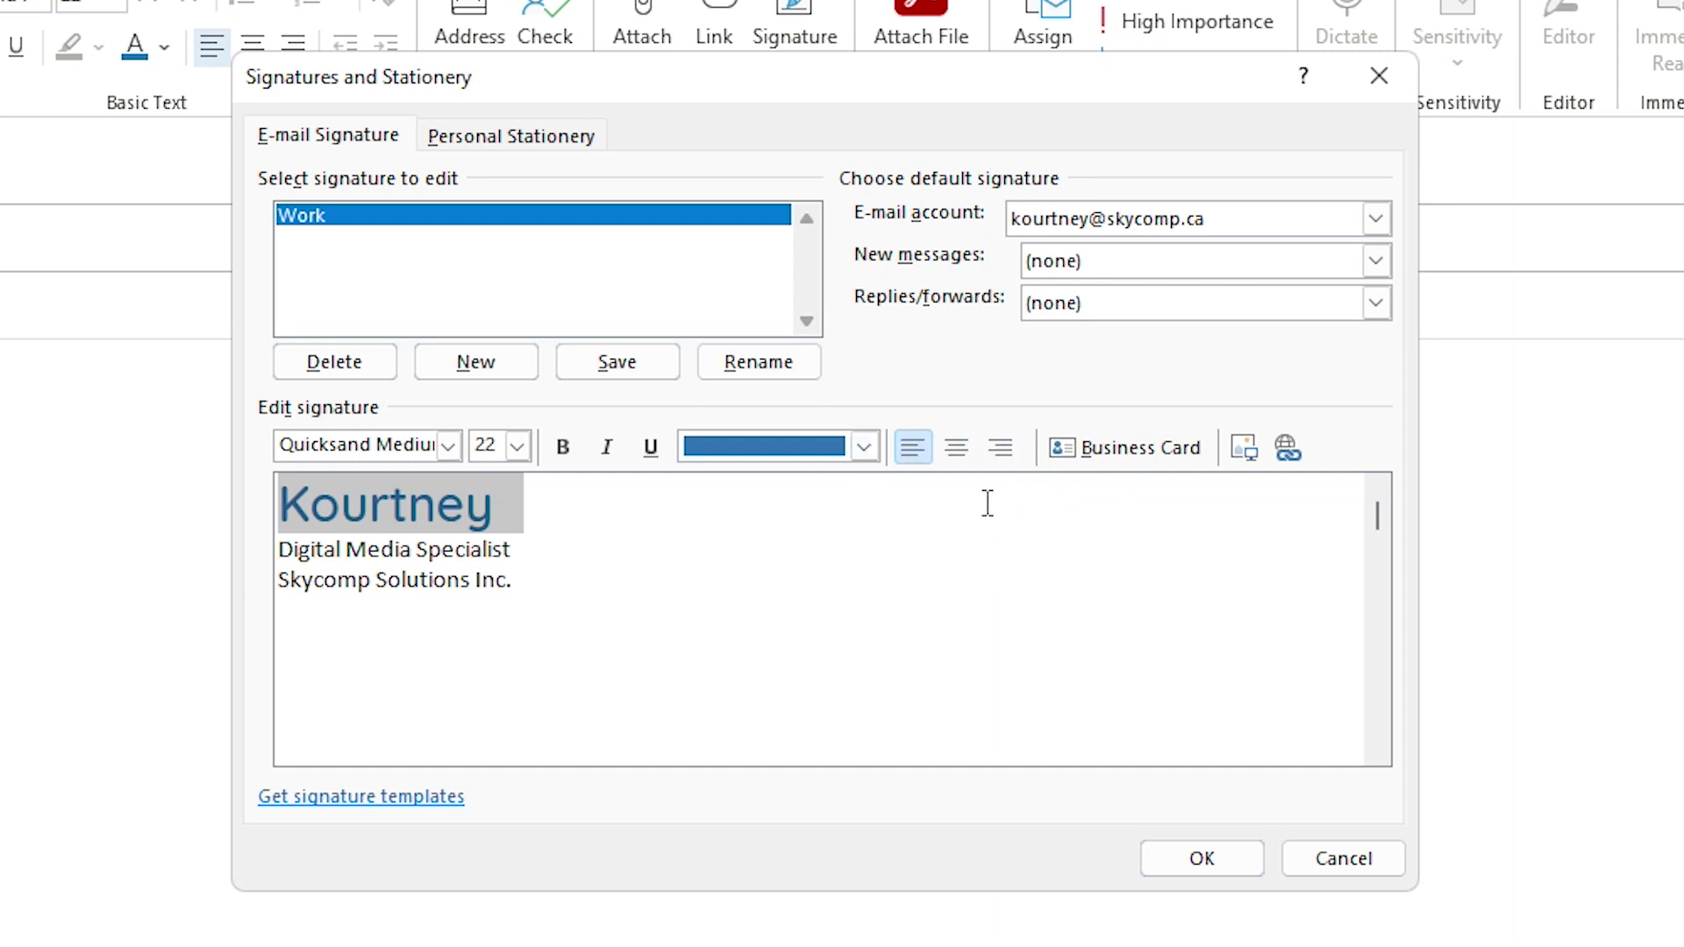
left_click(1004, 457)
left_click(1141, 452)
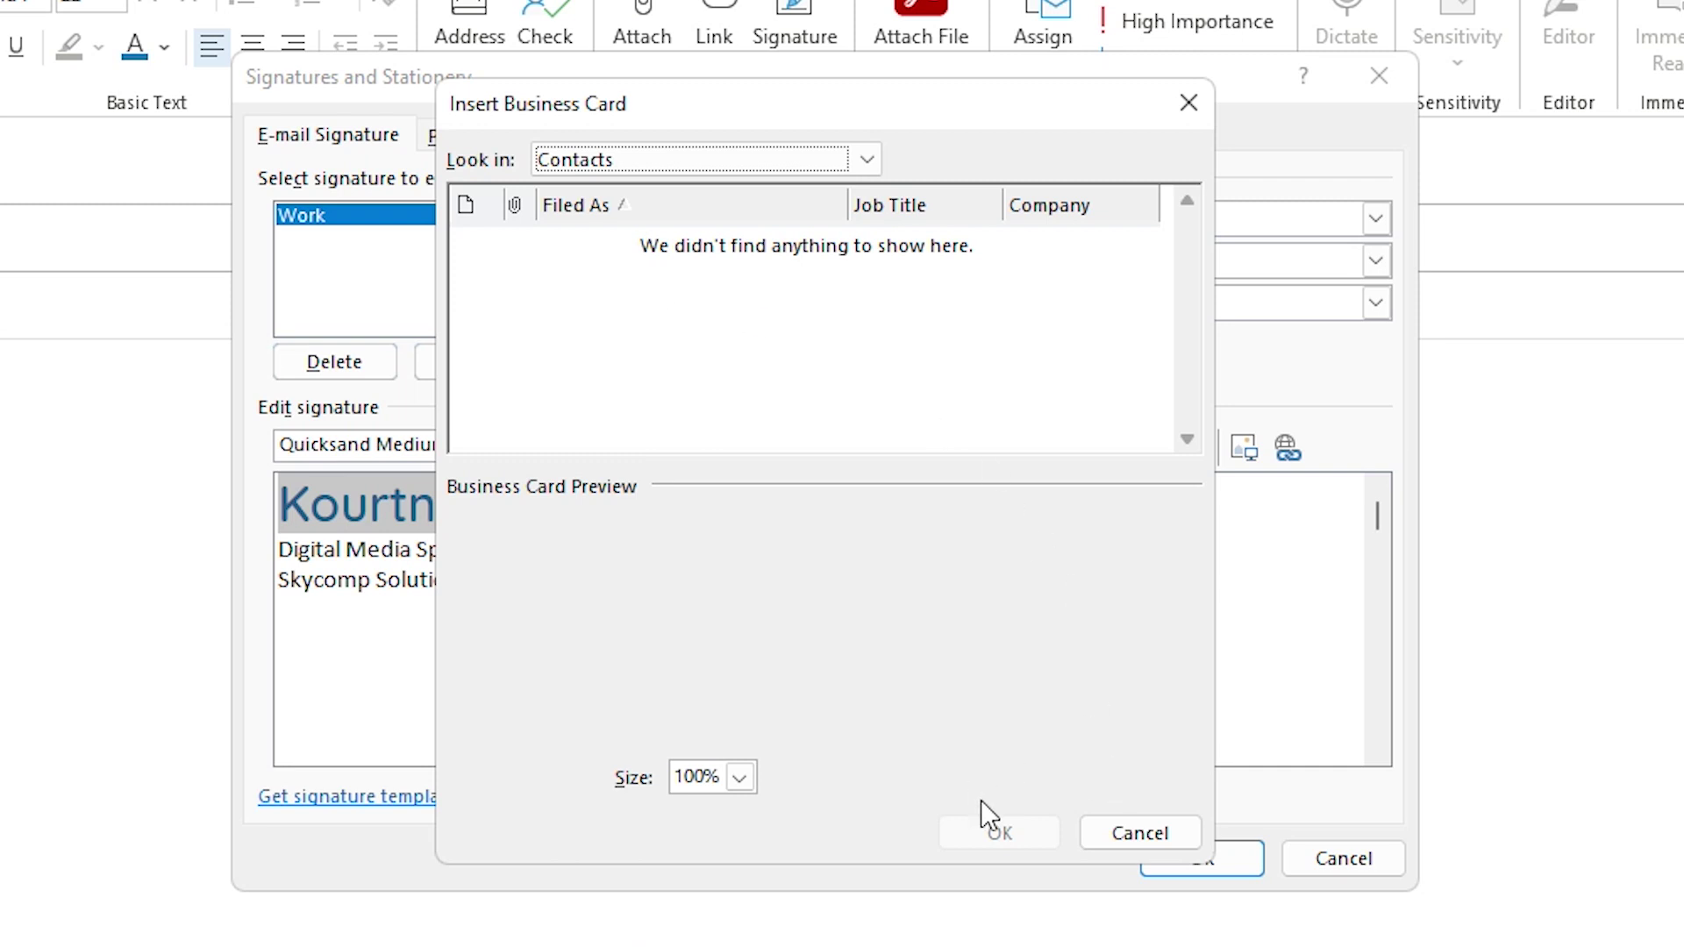
left_click(1100, 828)
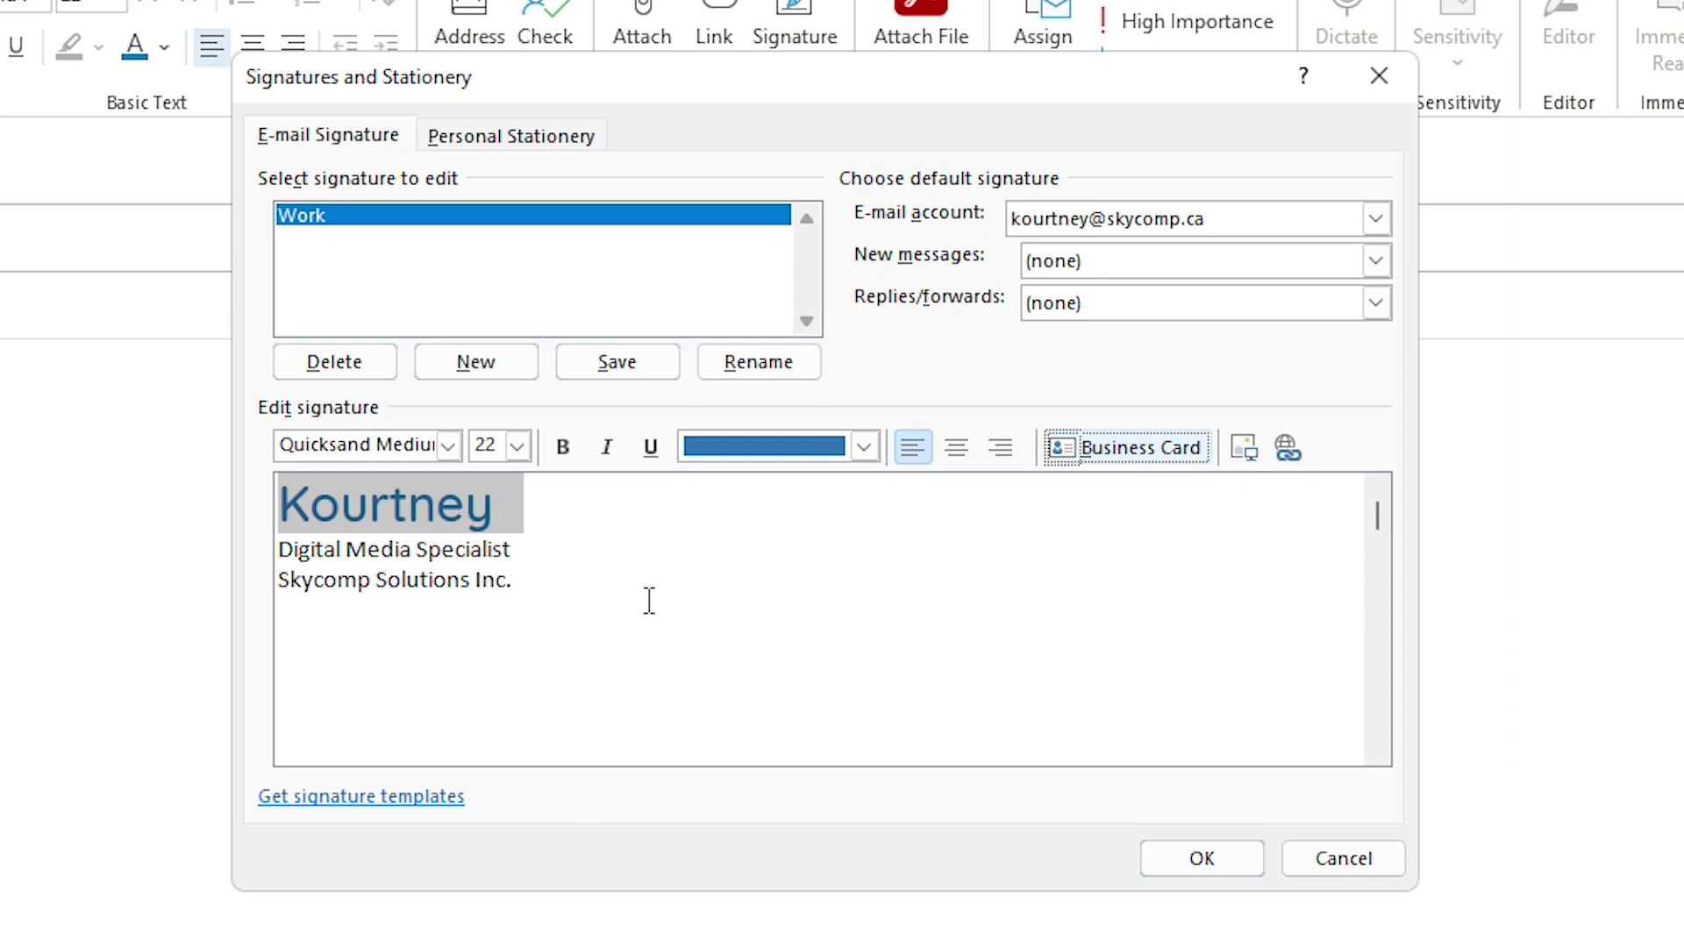
left_click(618, 633)
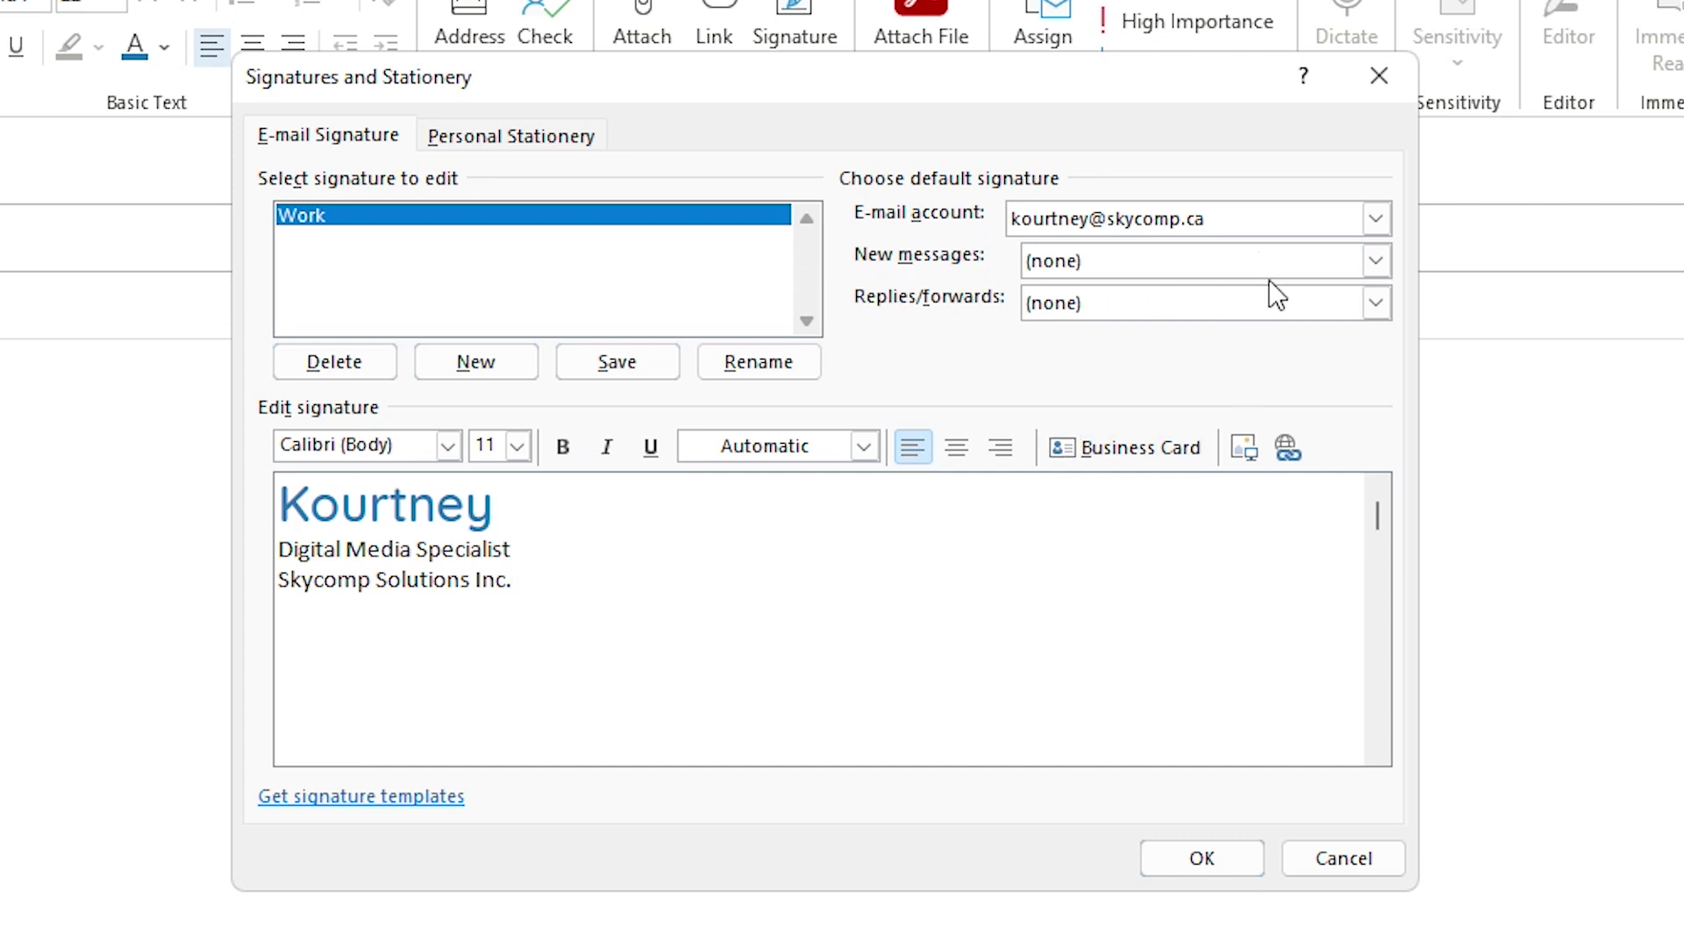
Set Work as the default signature for both new messages and replies/forwards.
left_click(1388, 264)
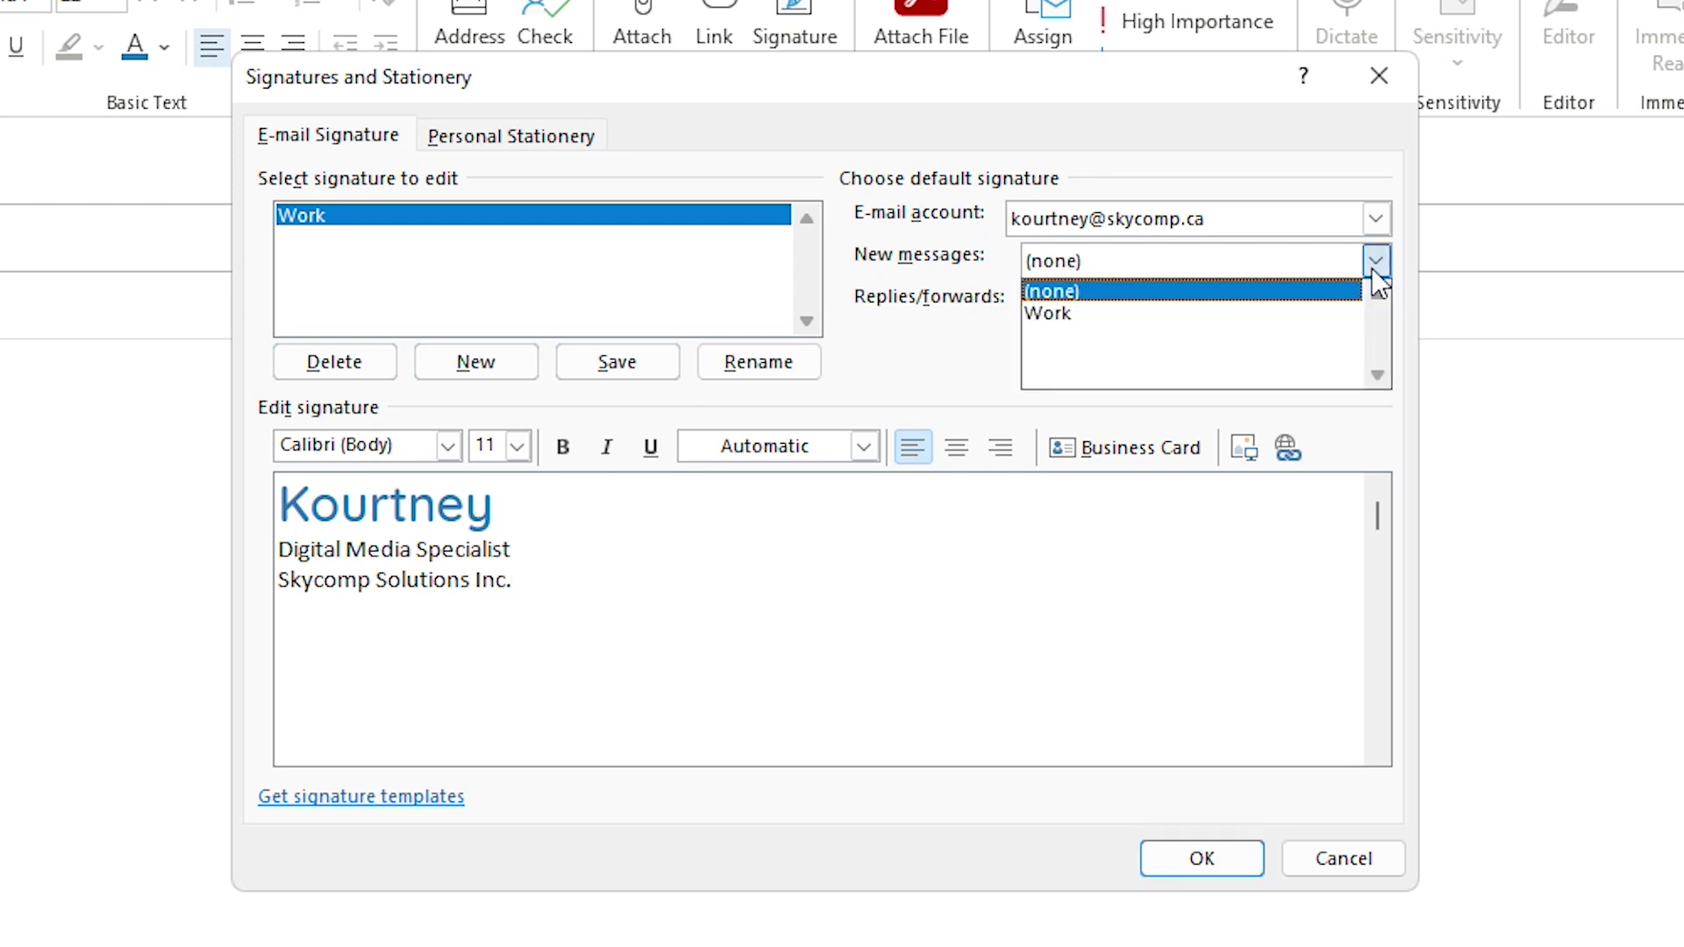
left_click(1119, 314)
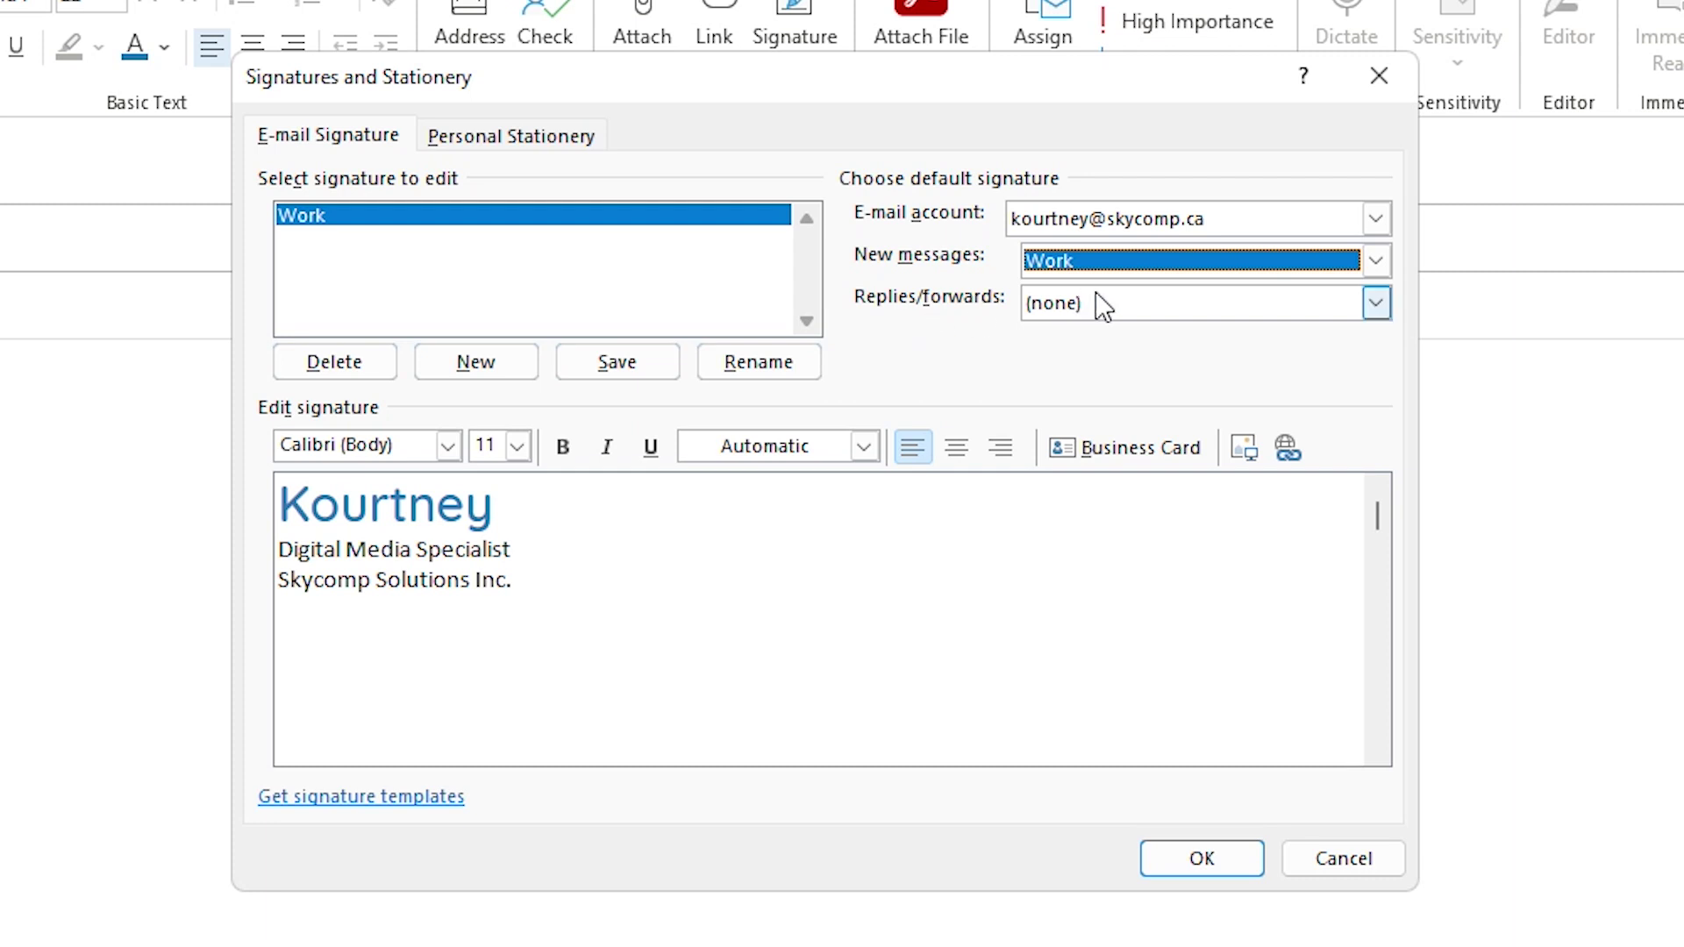
left_click(1375, 302)
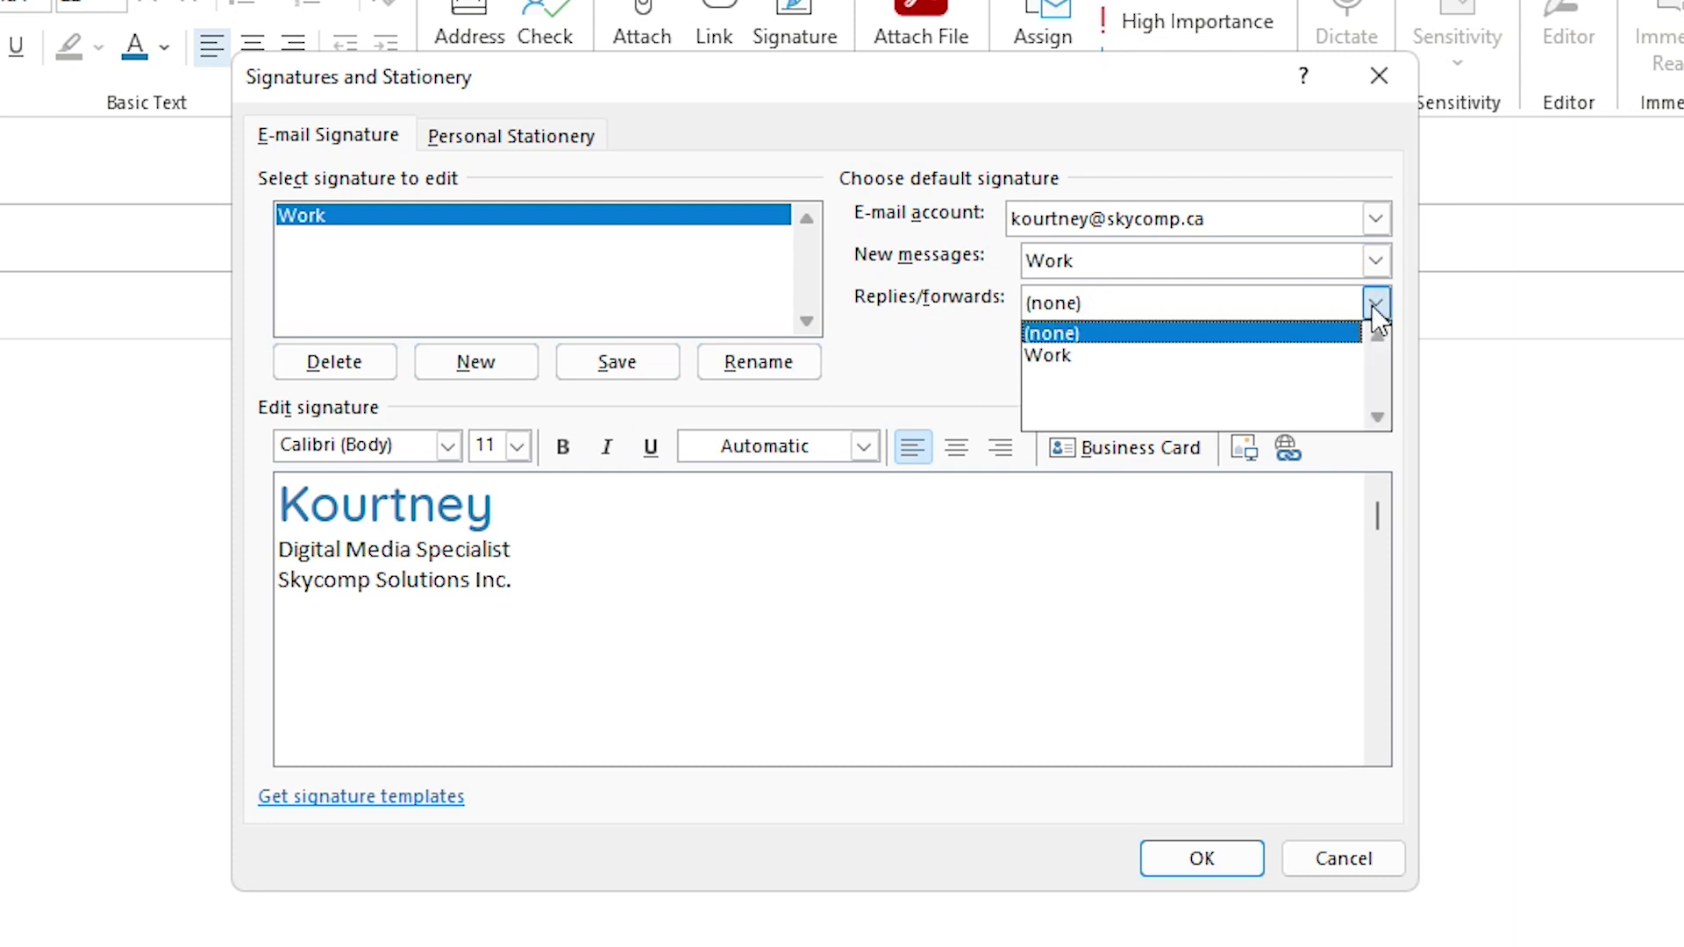
left_click(928, 375)
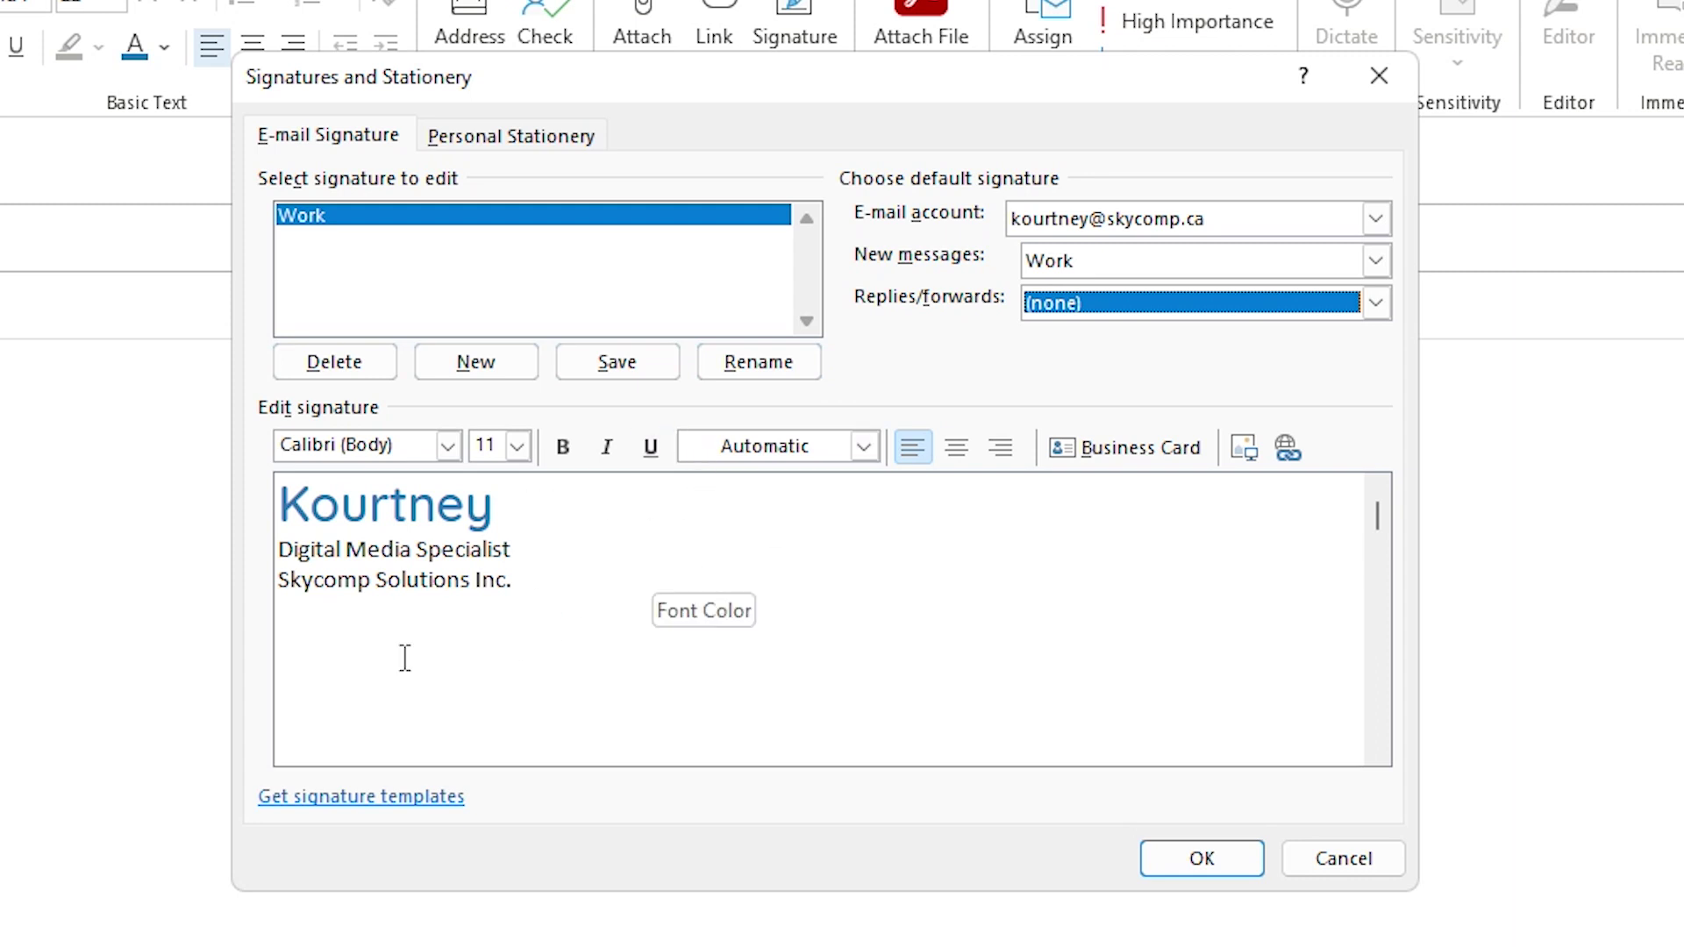
left_click(1379, 303)
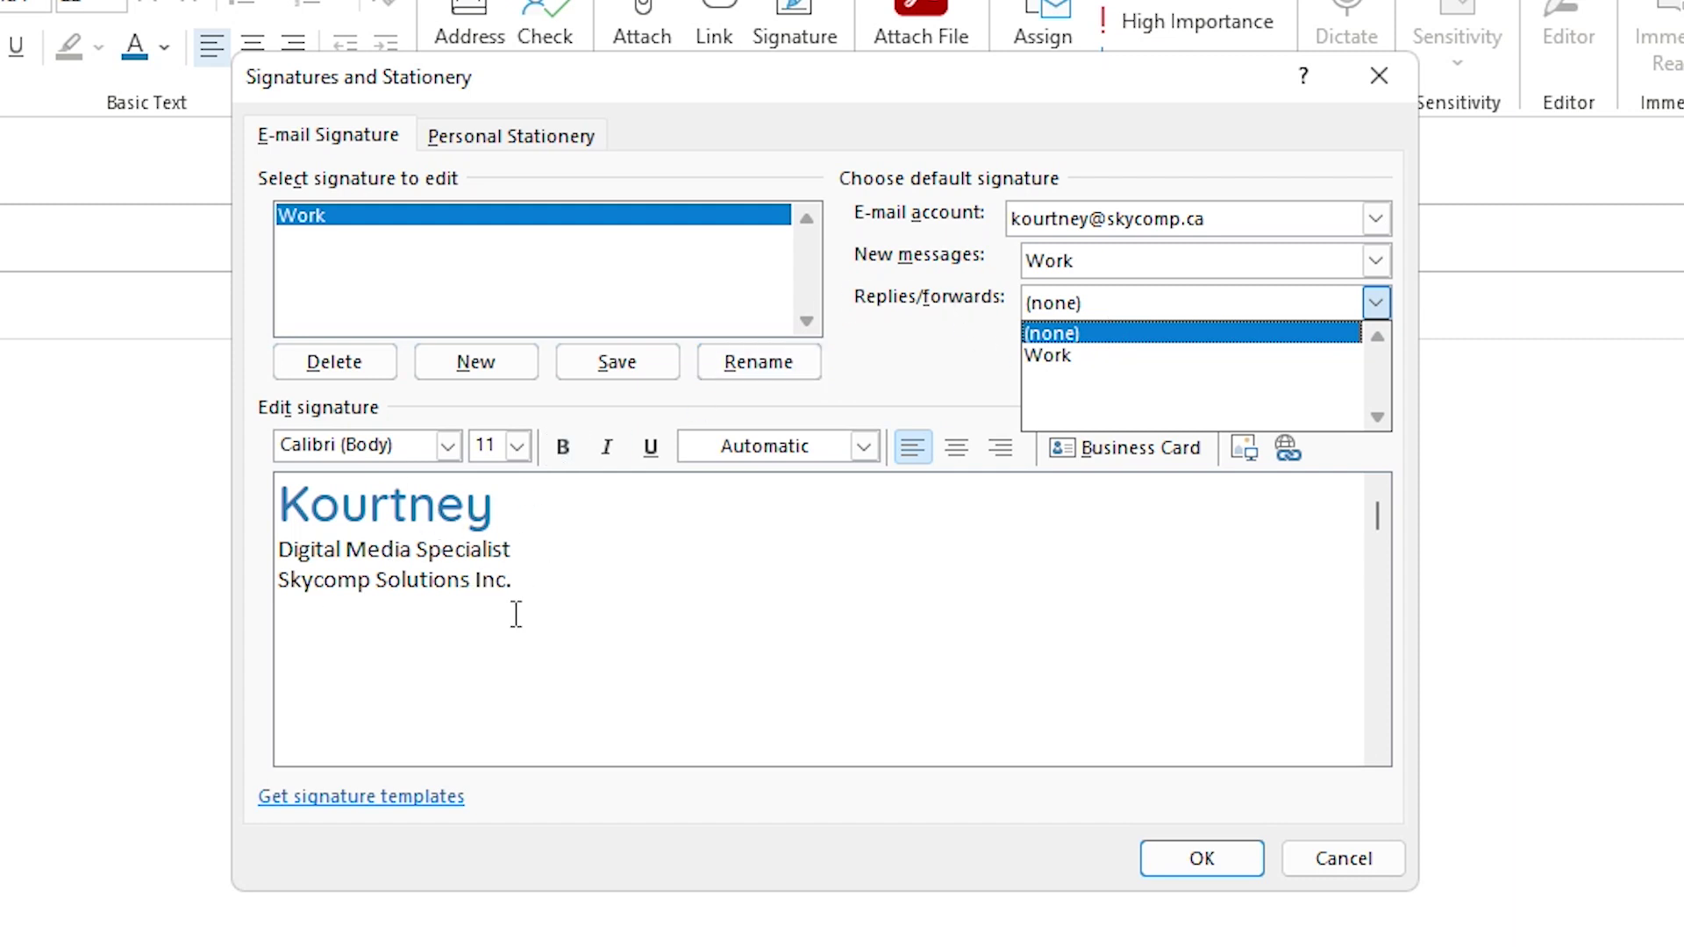
left_click(1065, 376)
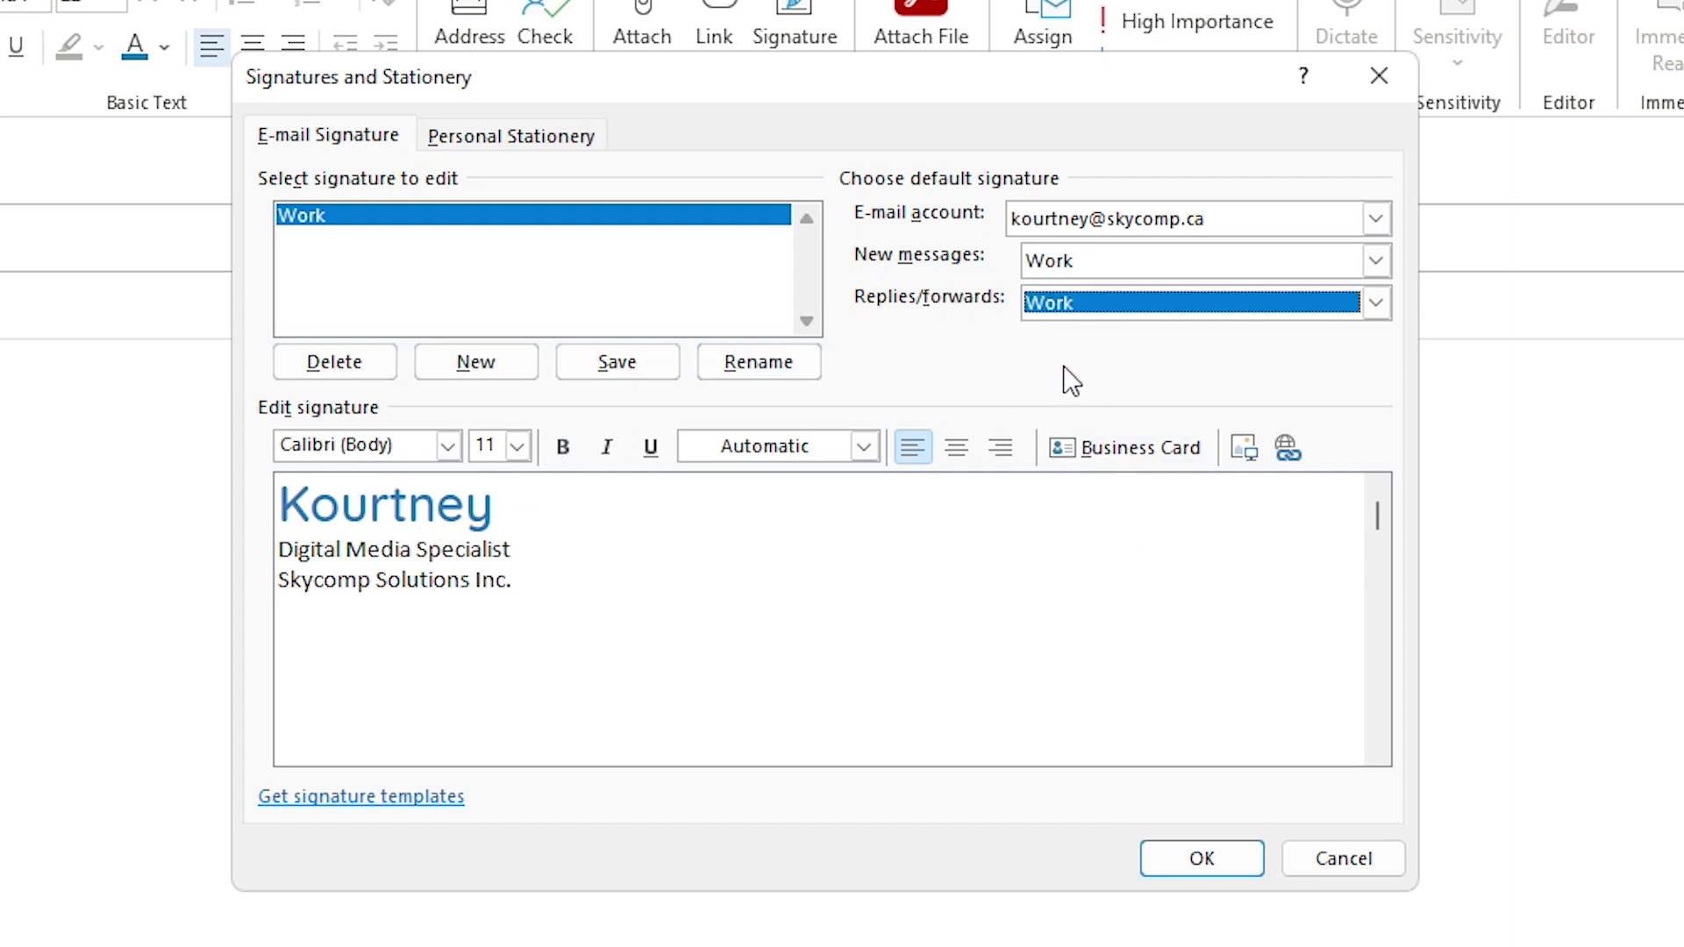
Save the signature settings, close the draft, and start a new email with the Work signature.
left_click(1207, 862)
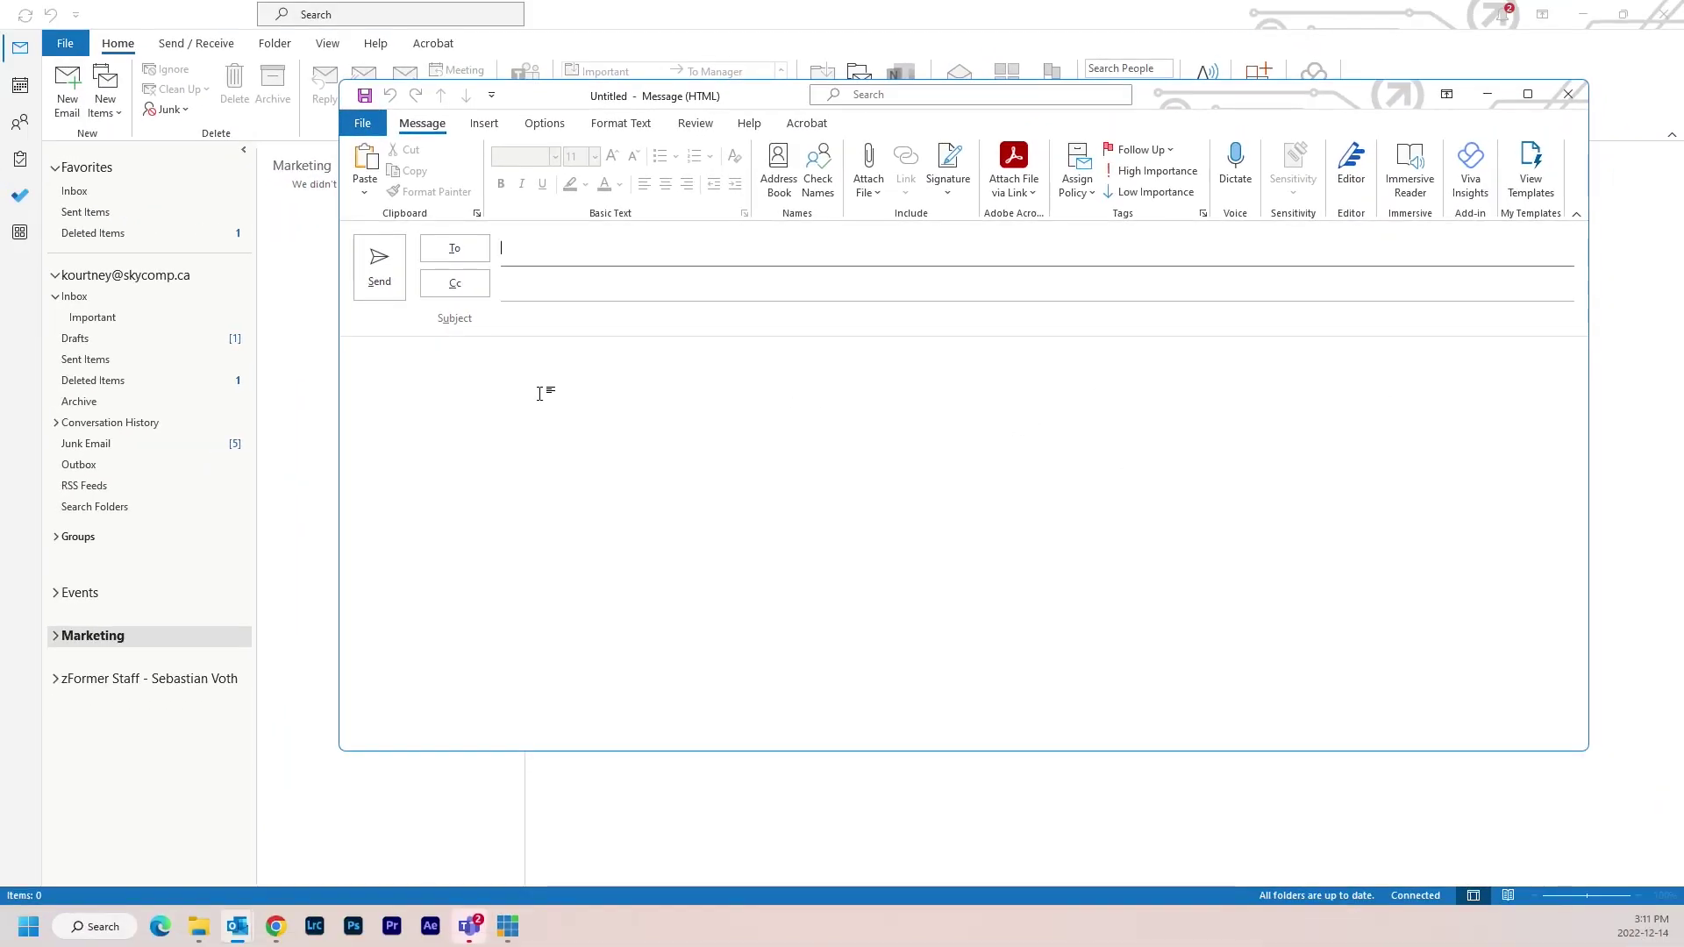
left_click(1569, 95)
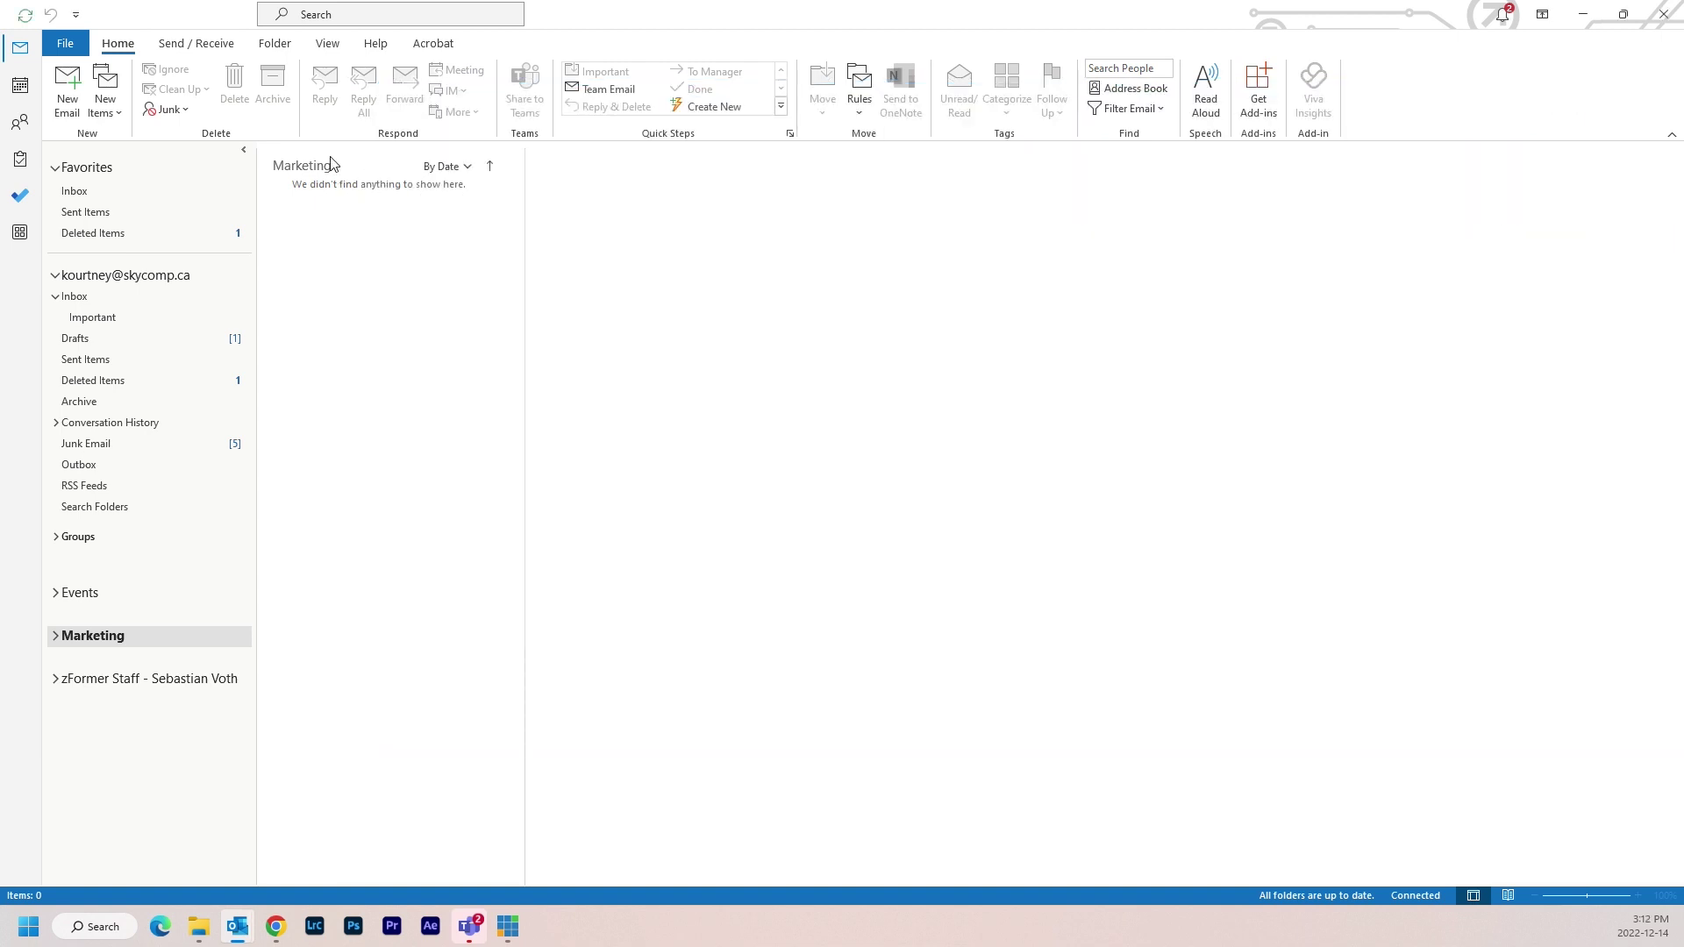
left_click(68, 92)
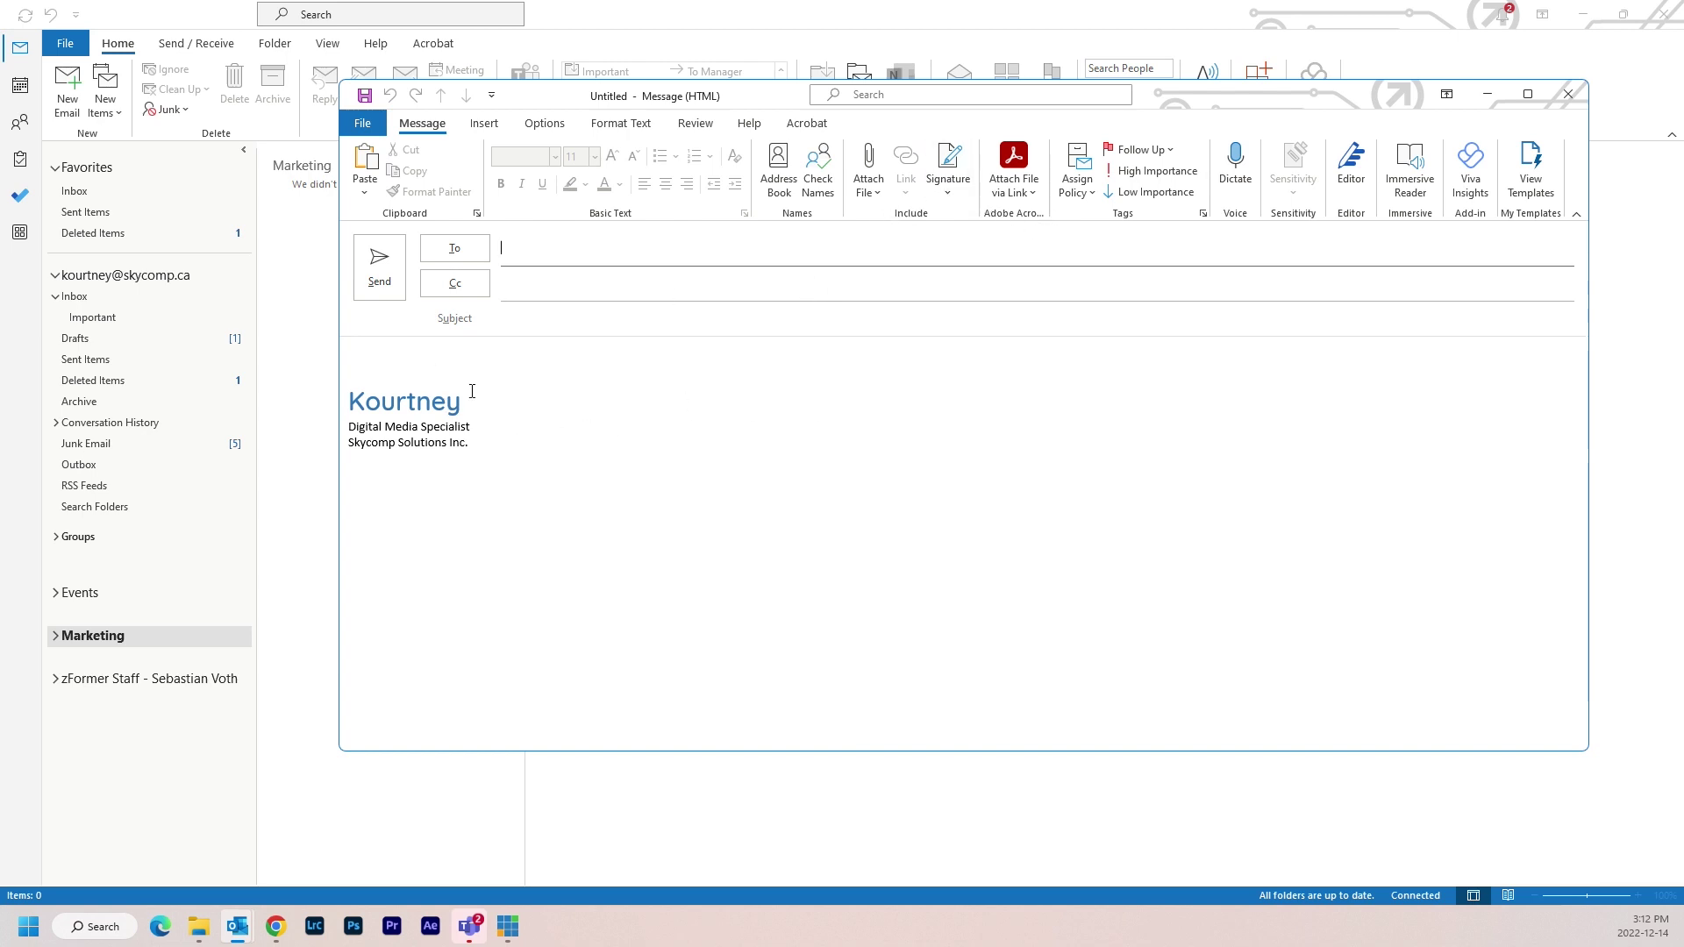
left_click(949, 186)
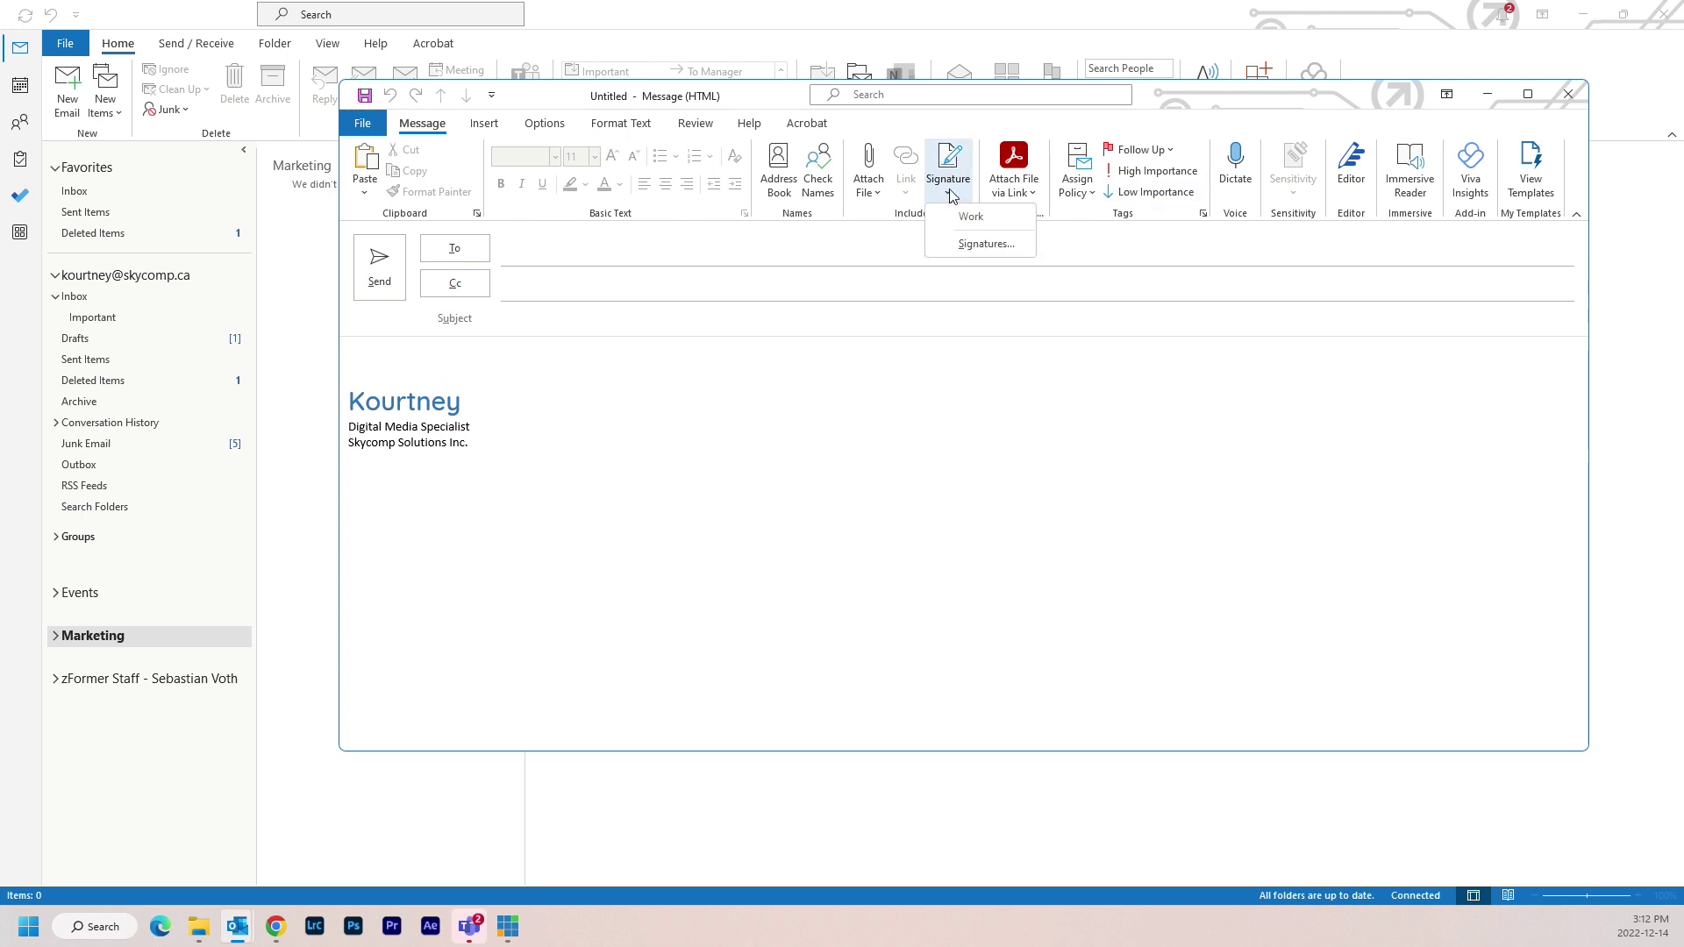
left_click(987, 243)
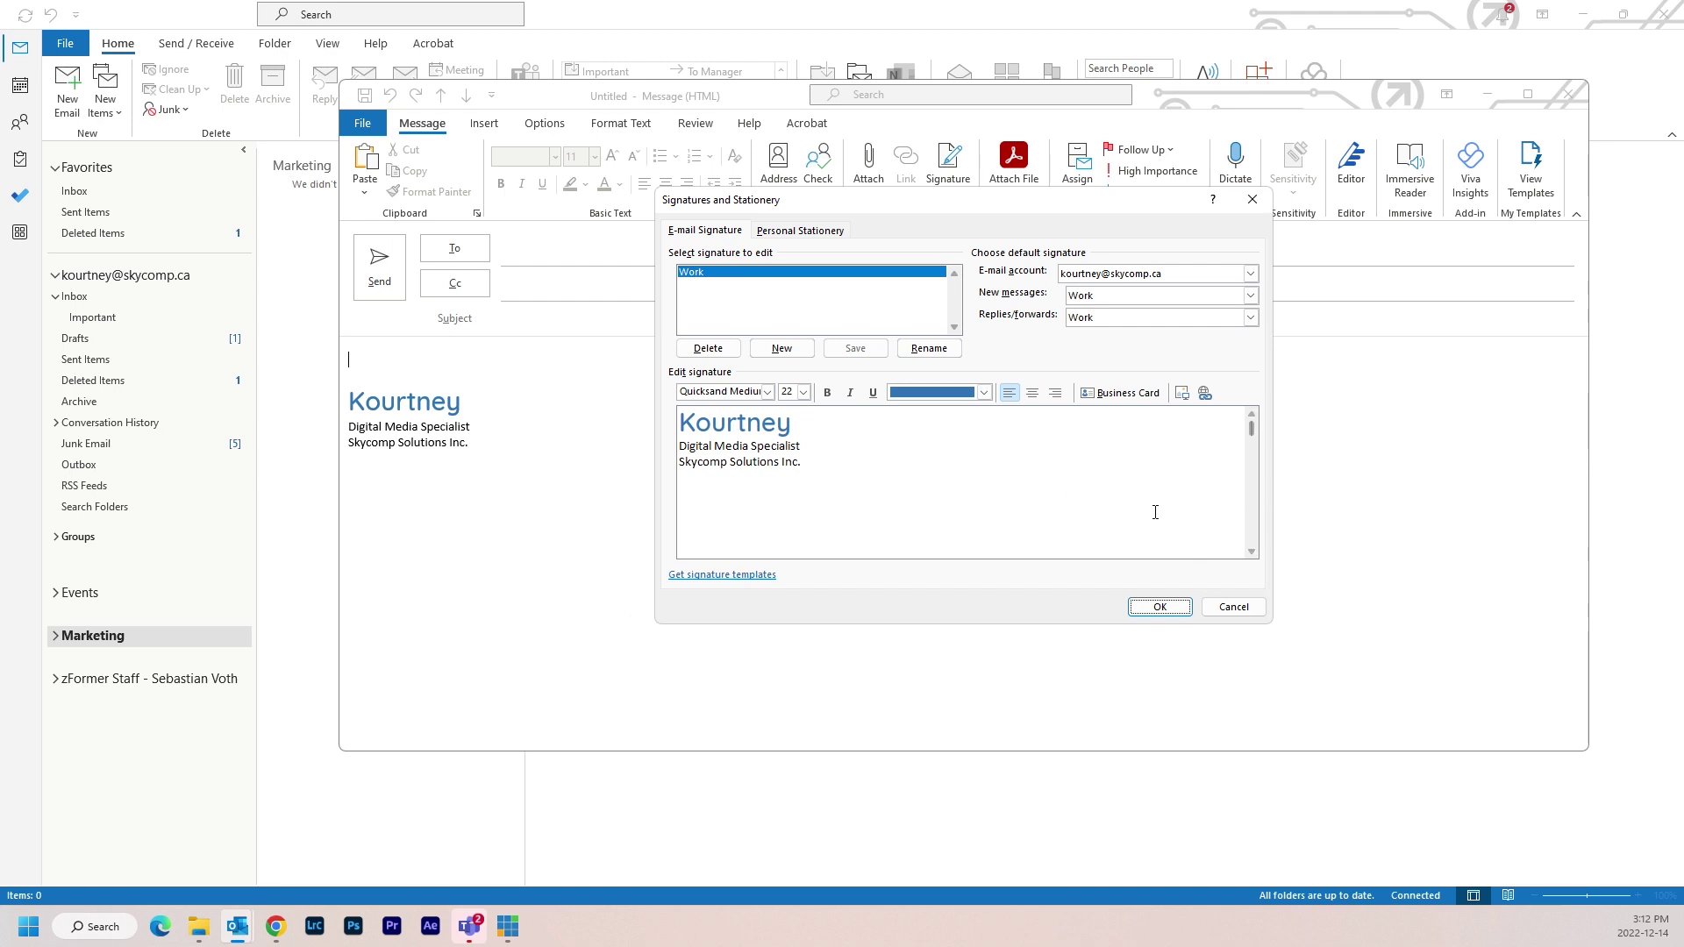
left_click(1237, 606)
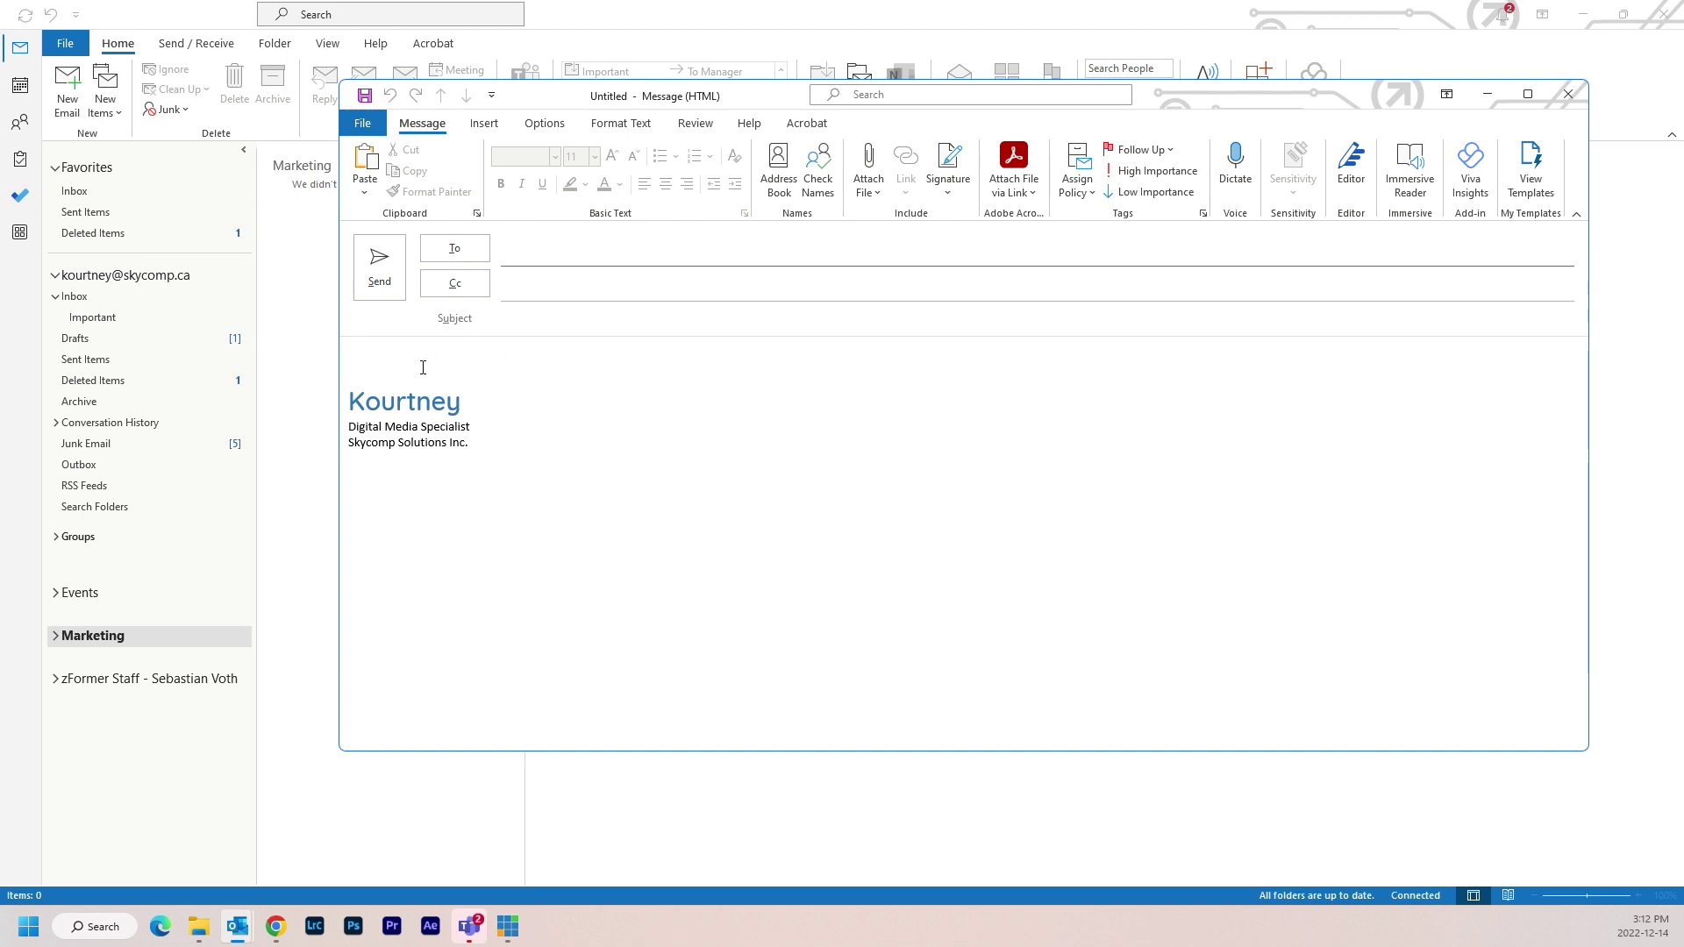
left_click_drag(481, 451, 347, 373)
key("ctrl+c")
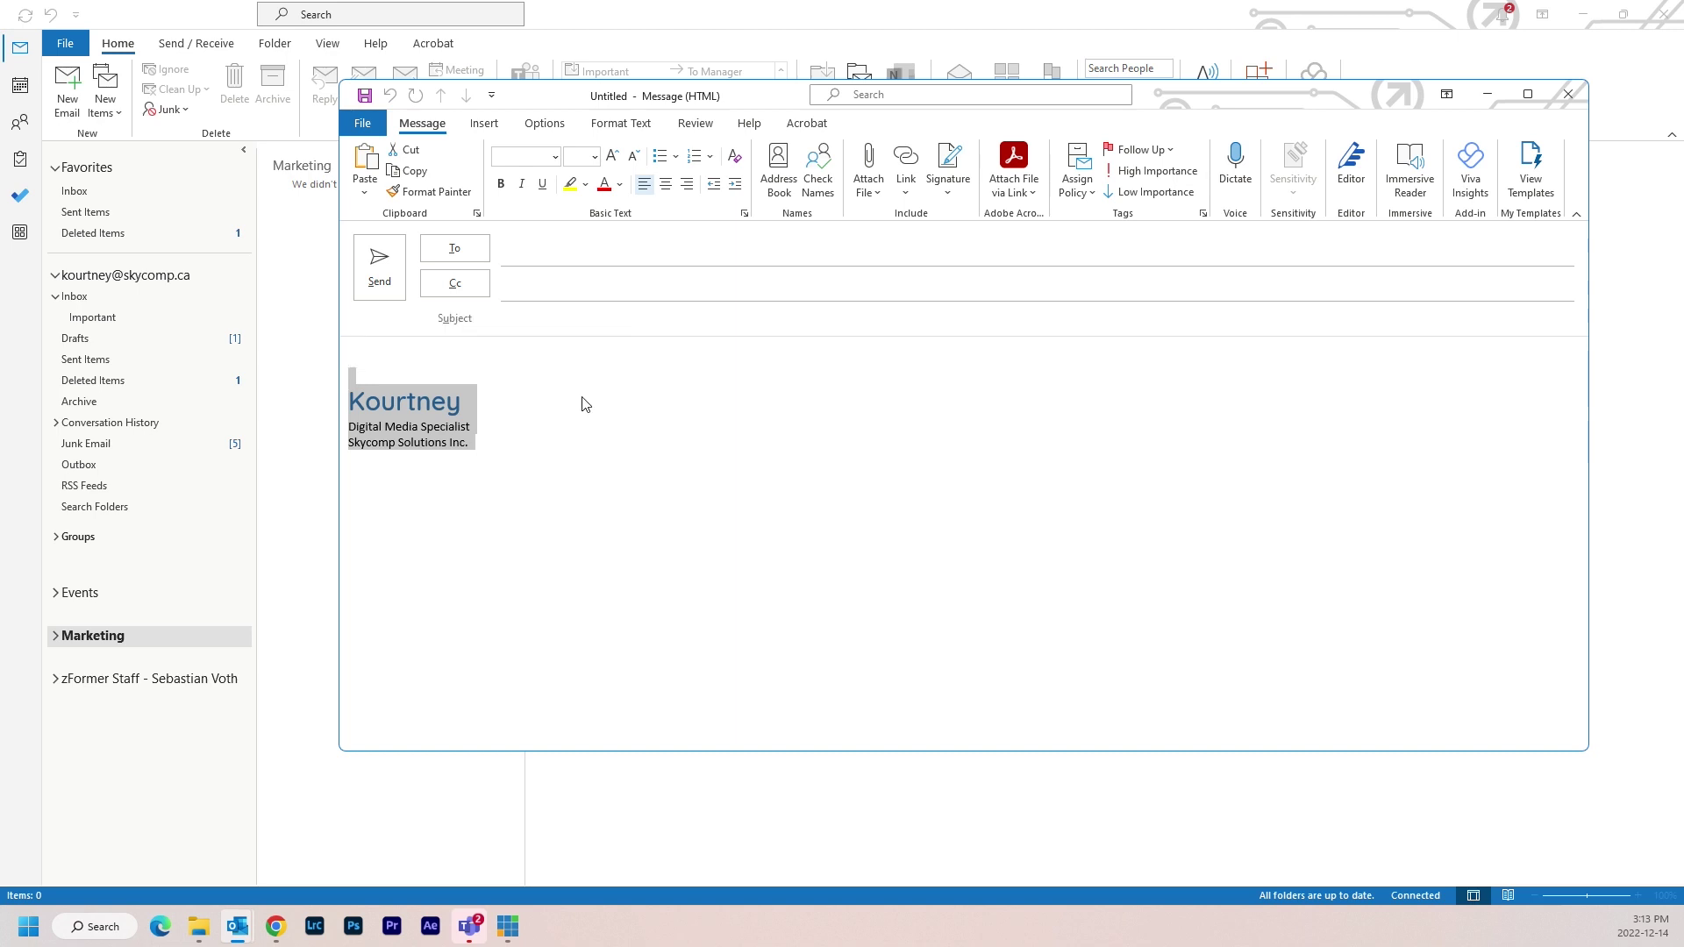
Remove the signature from the message body and insert a 2x1 table.
key("Delete")
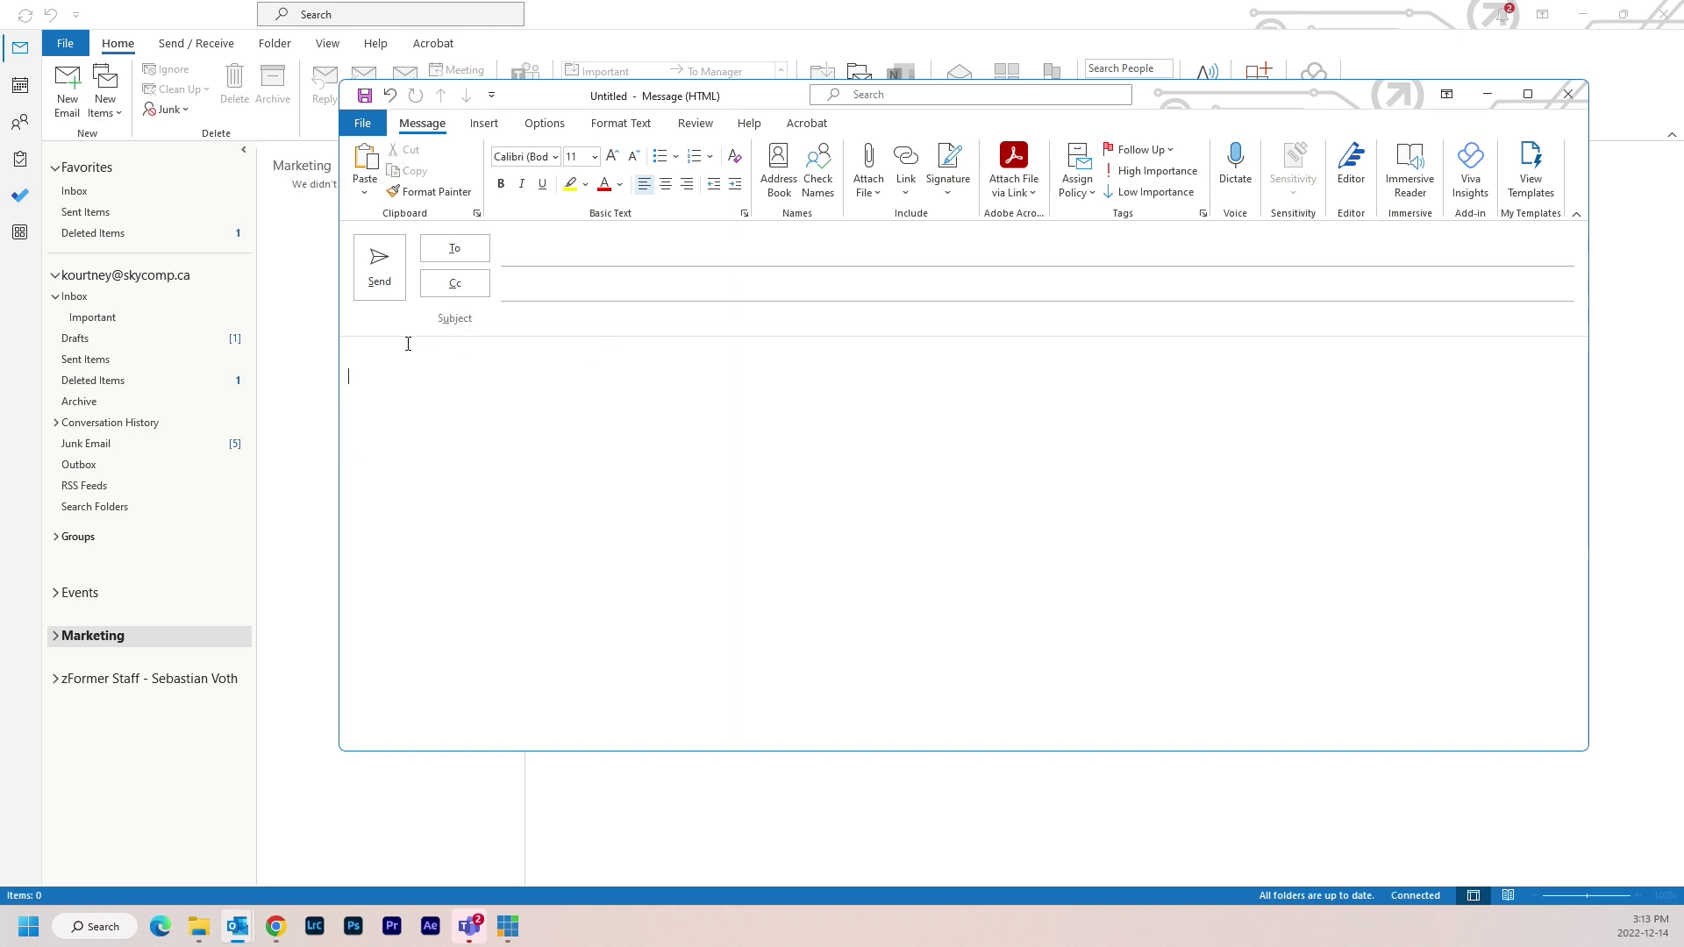
left_click(483, 123)
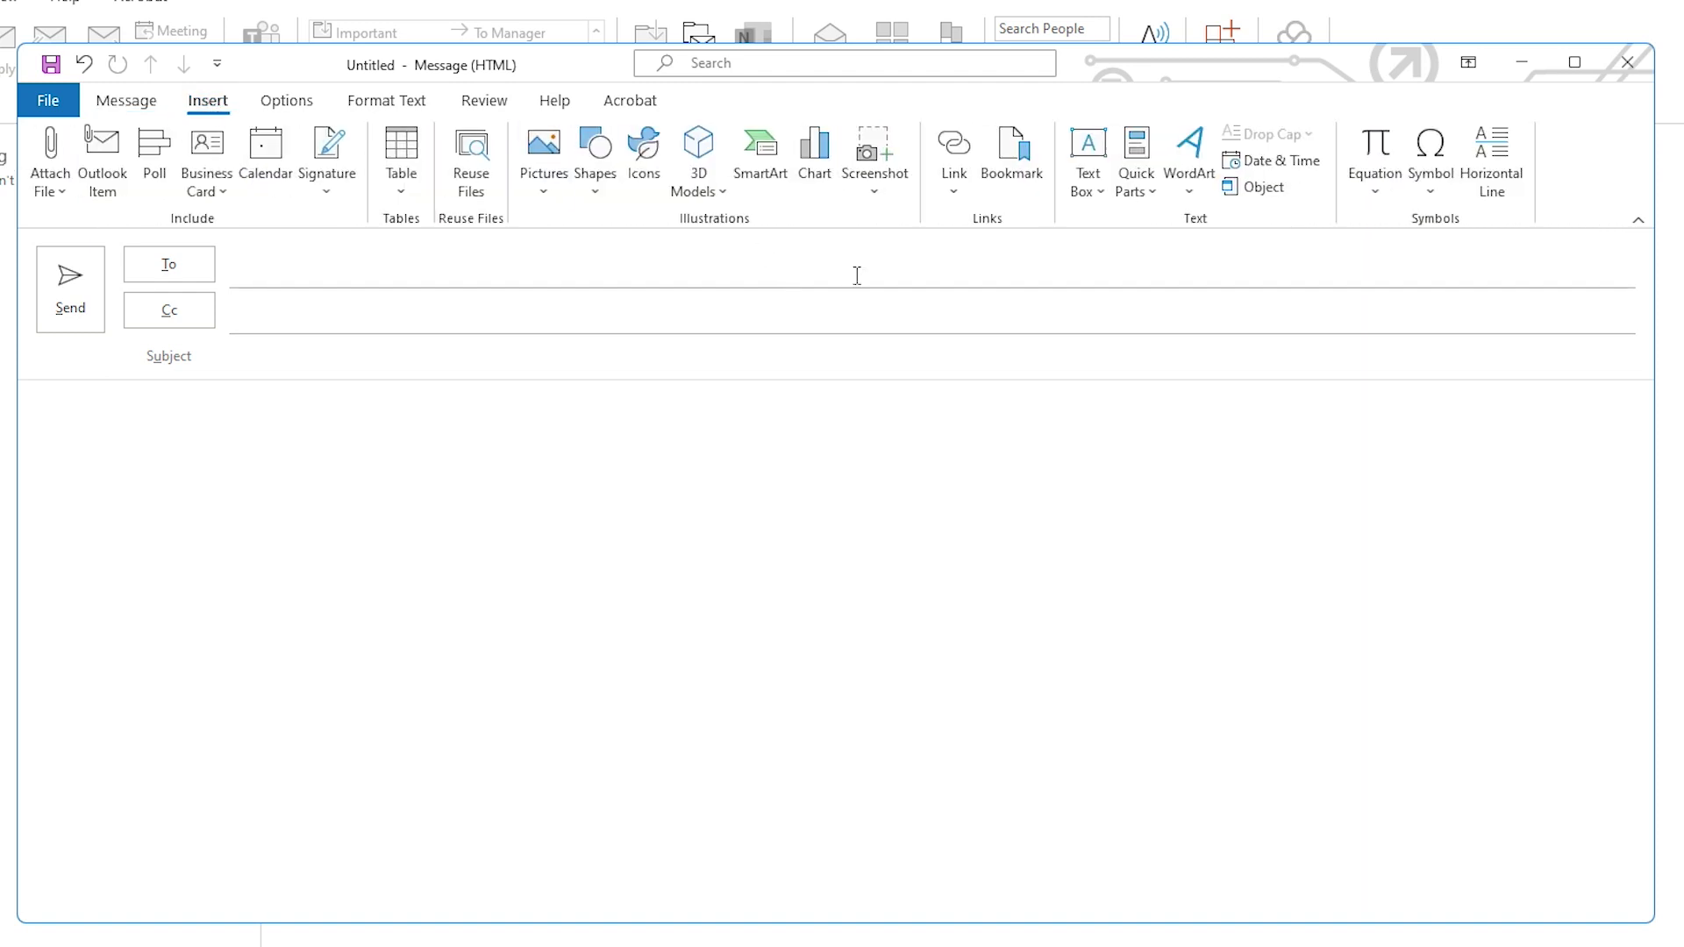
left_click(403, 195)
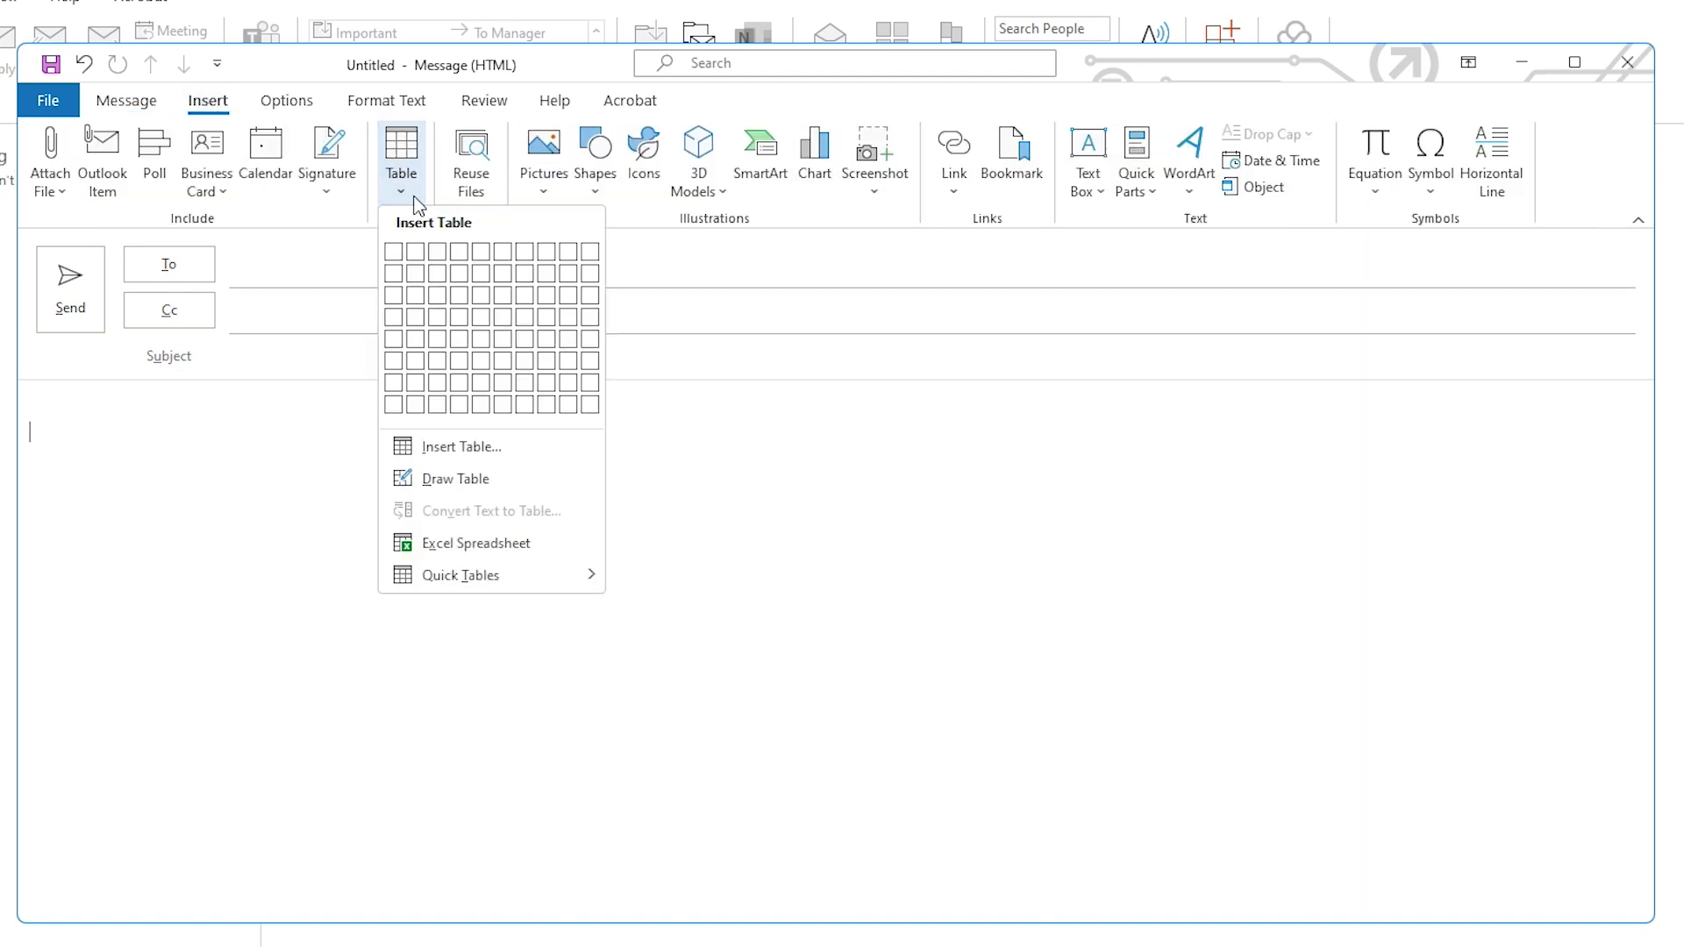
left_click(415, 254)
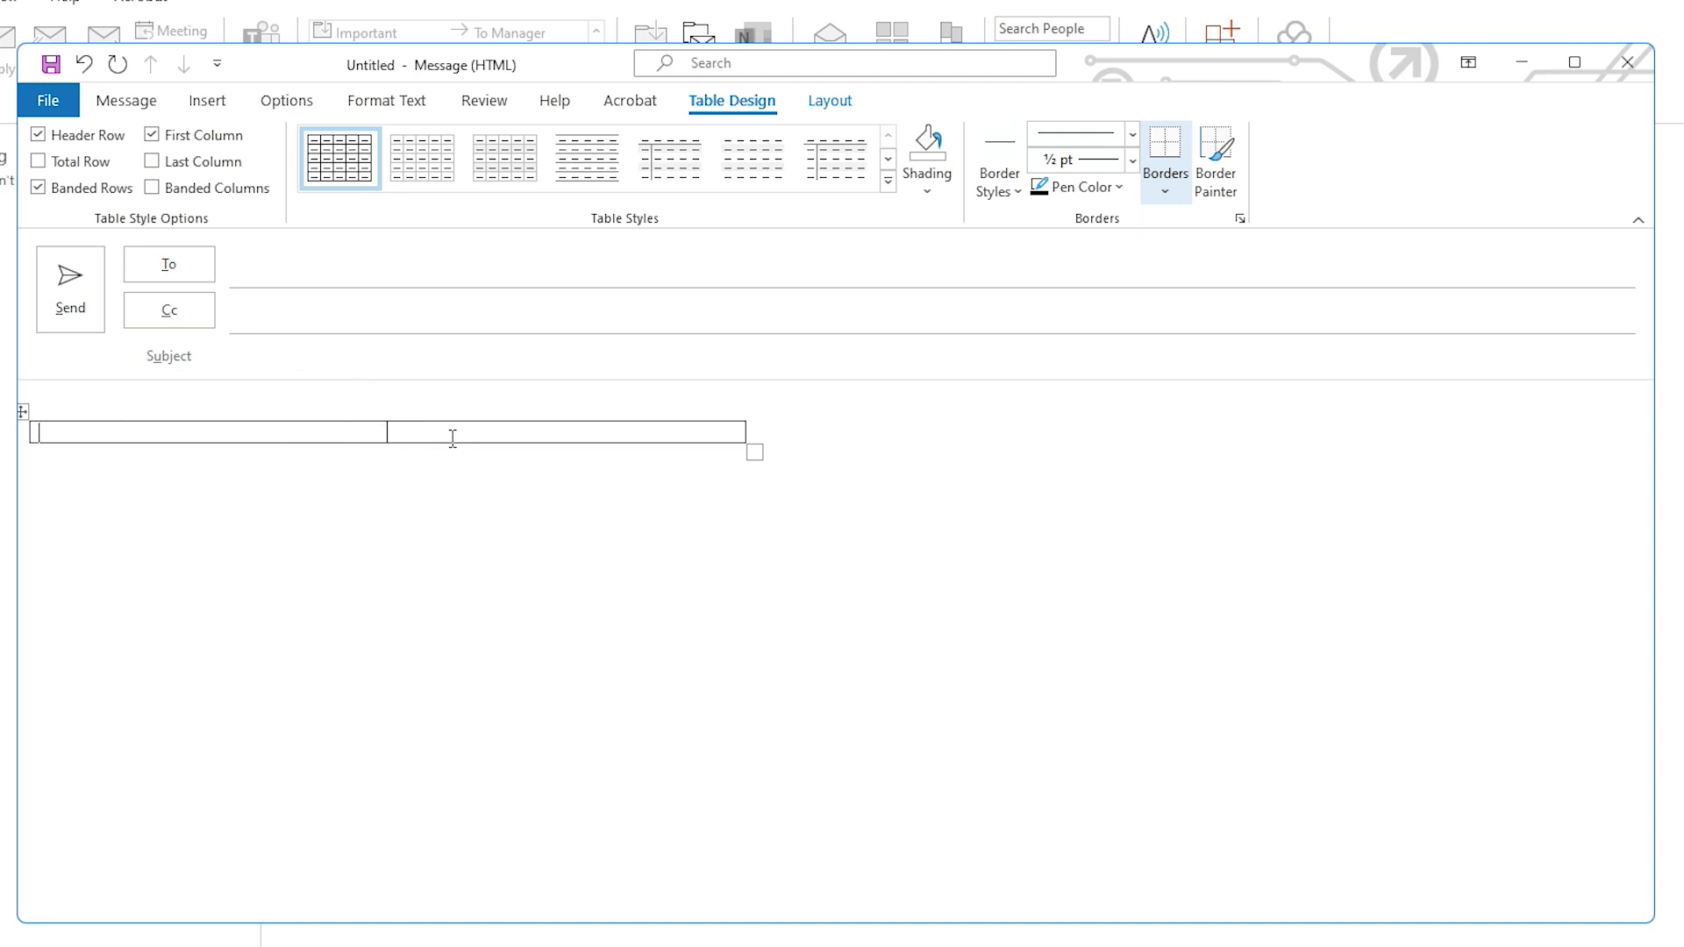
Paste the name, title and company into the right cell, removing the blank line above.
key("ctrl+v")
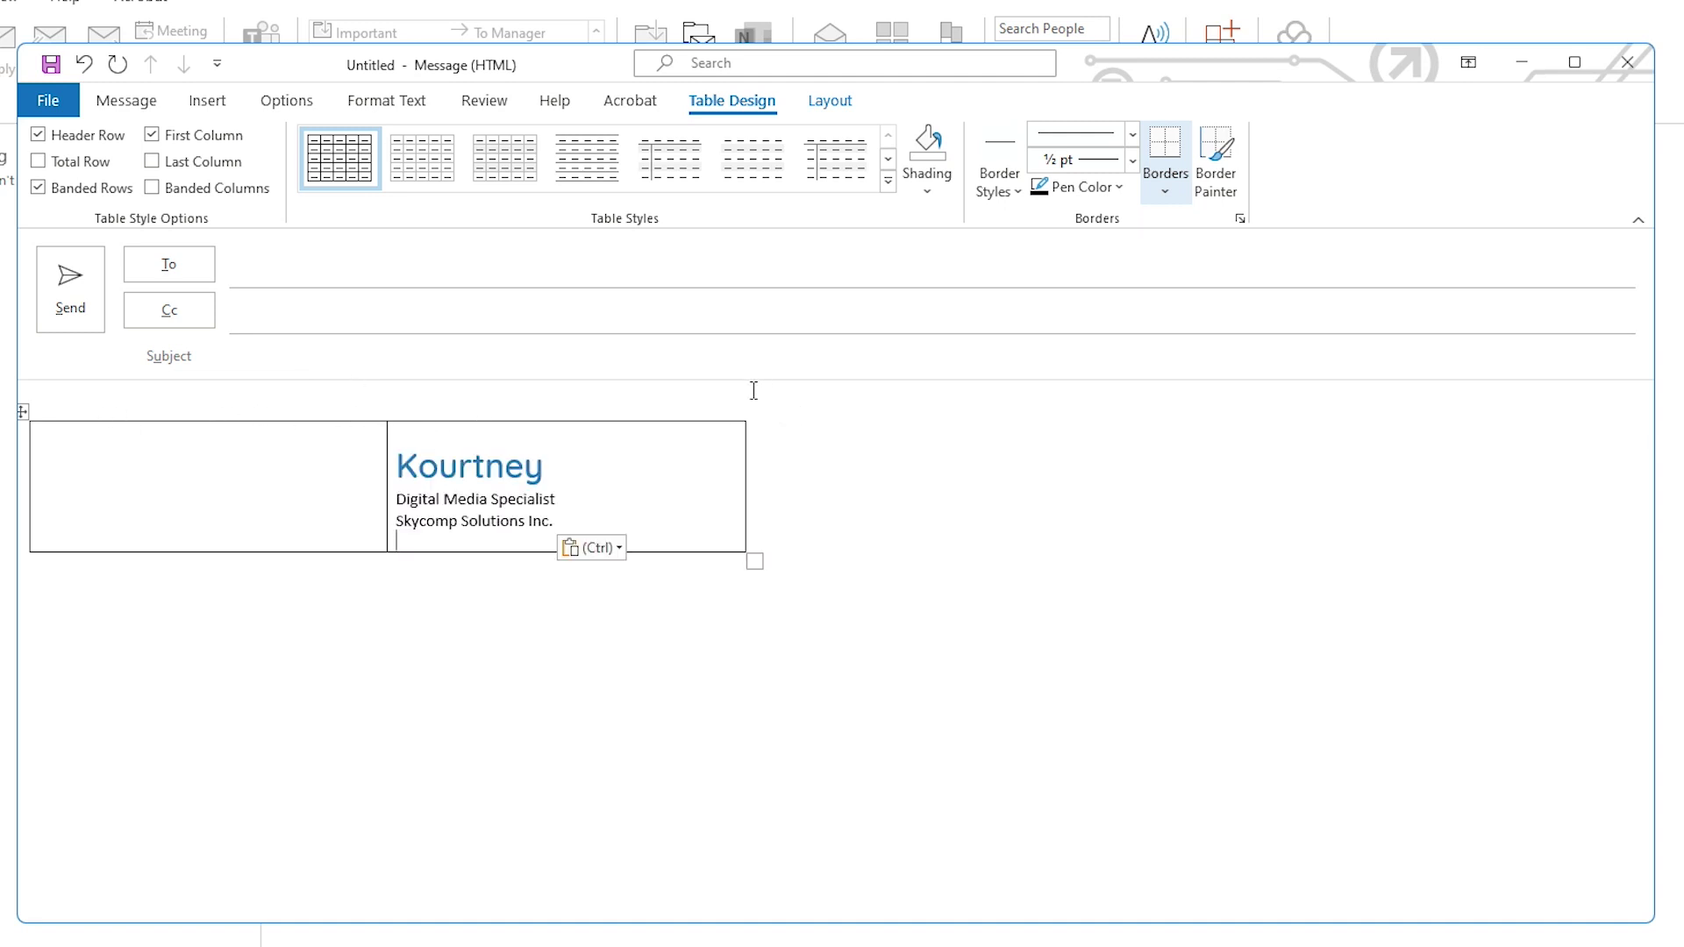
left_click(391, 457)
left_click(396, 460)
key("BackSpace")
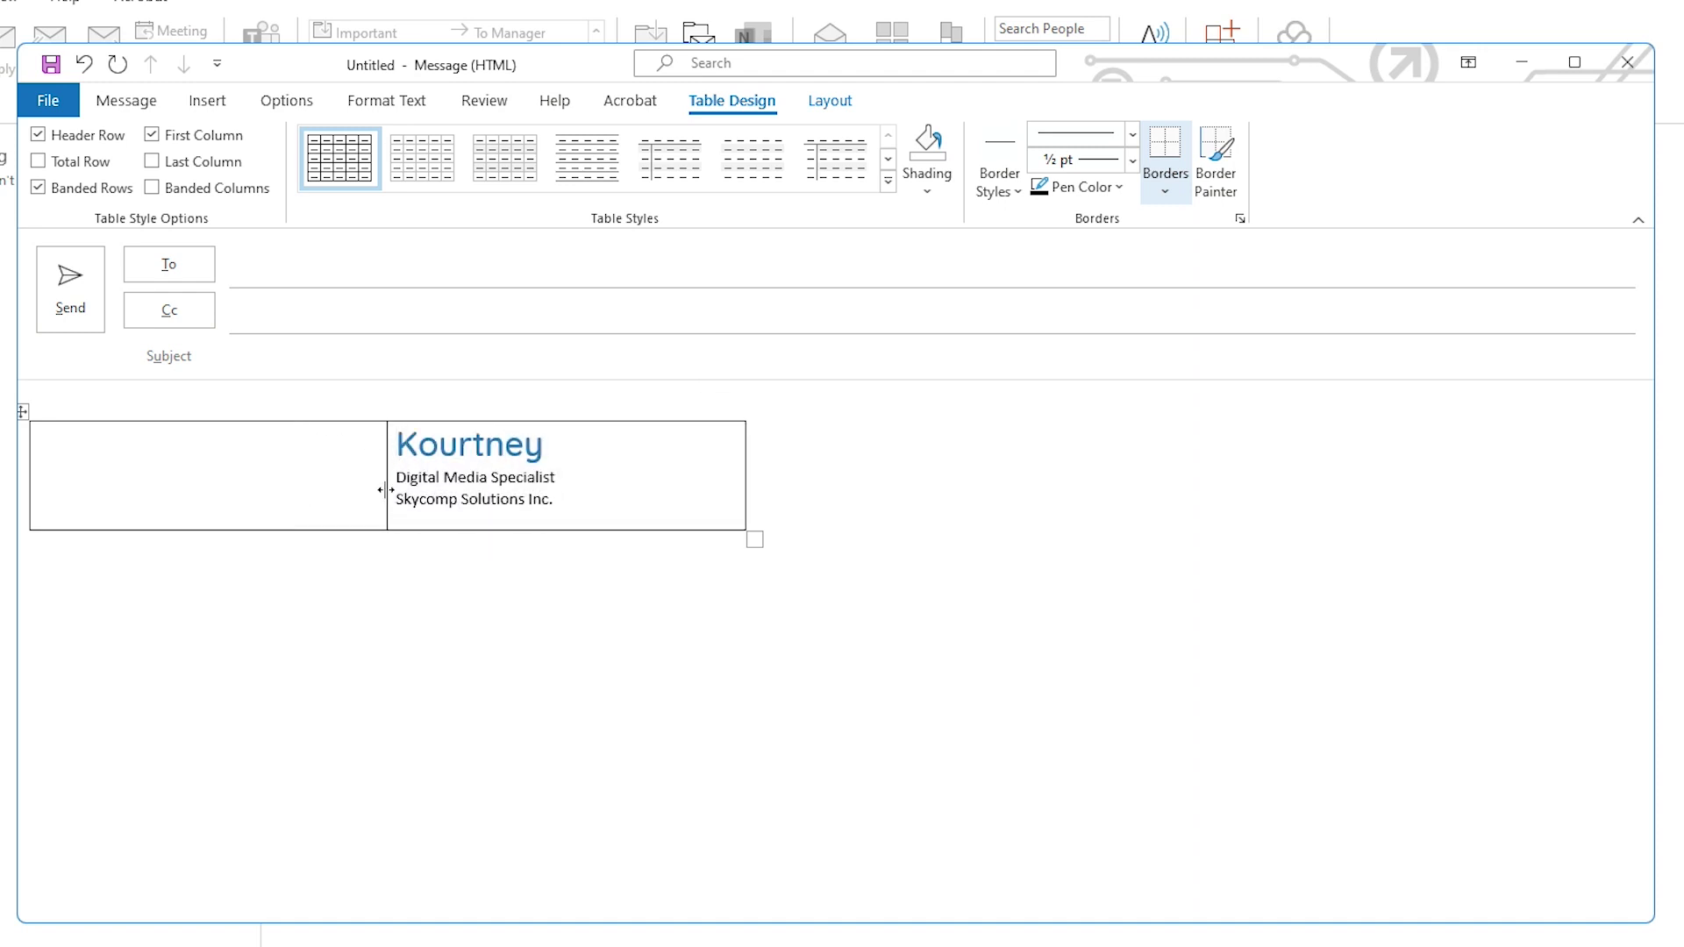
left_click(88, 461)
Insert the round portrait photo from this computer into the table's left cell.
left_click(208, 100)
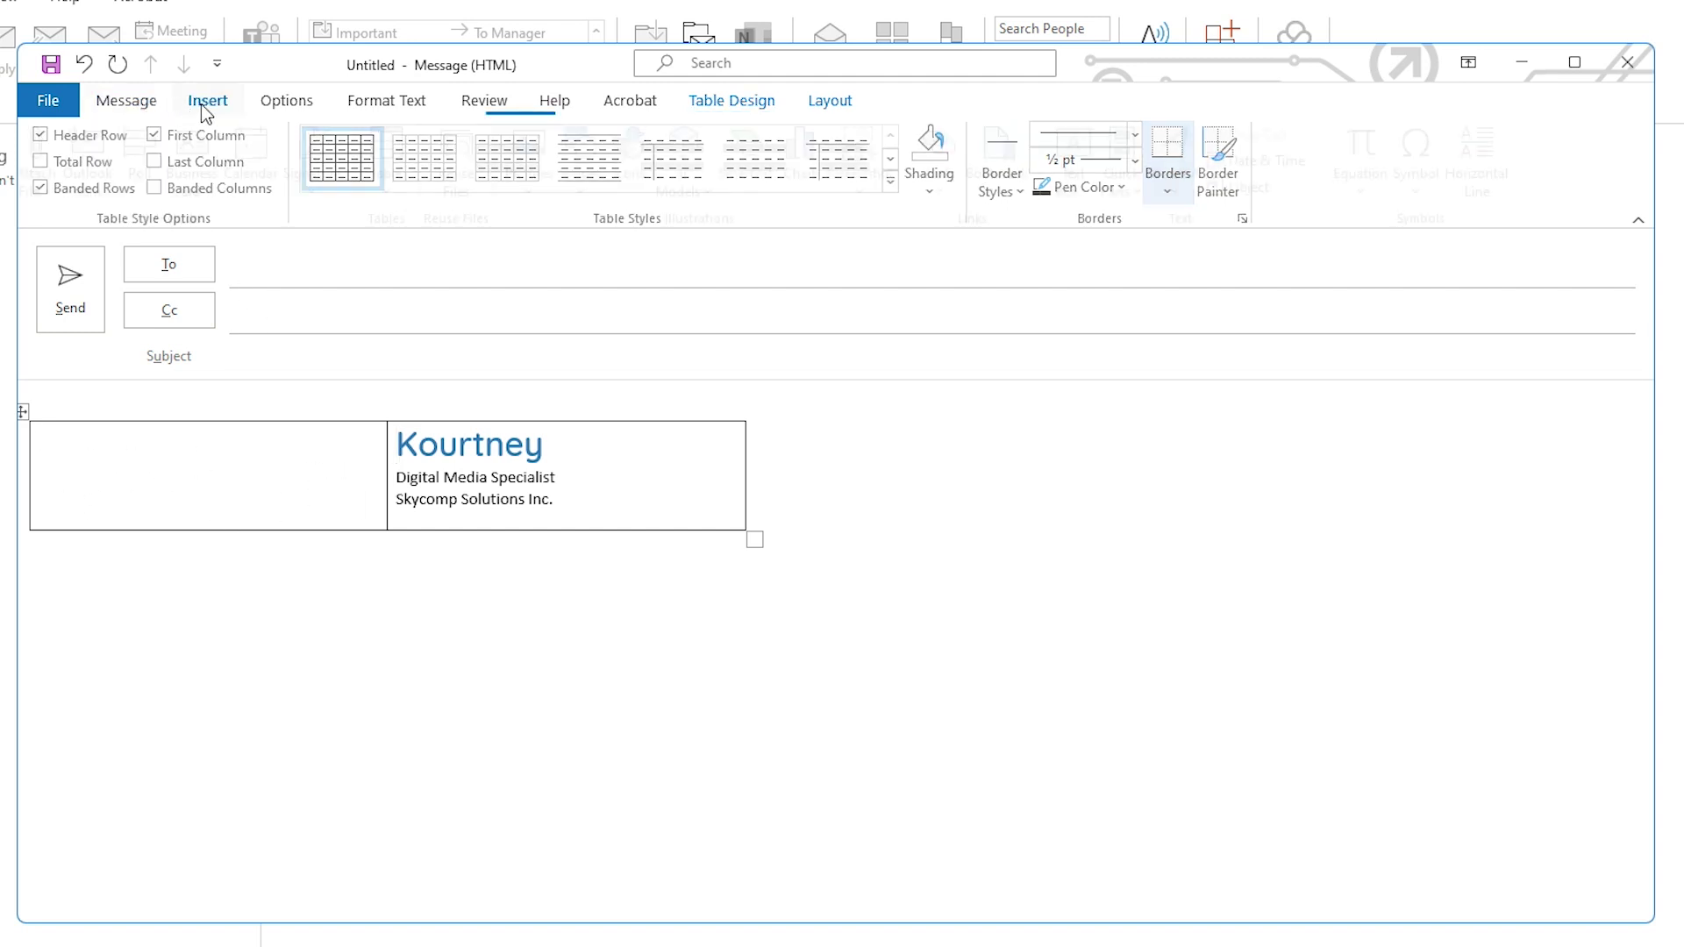
left_click(543, 180)
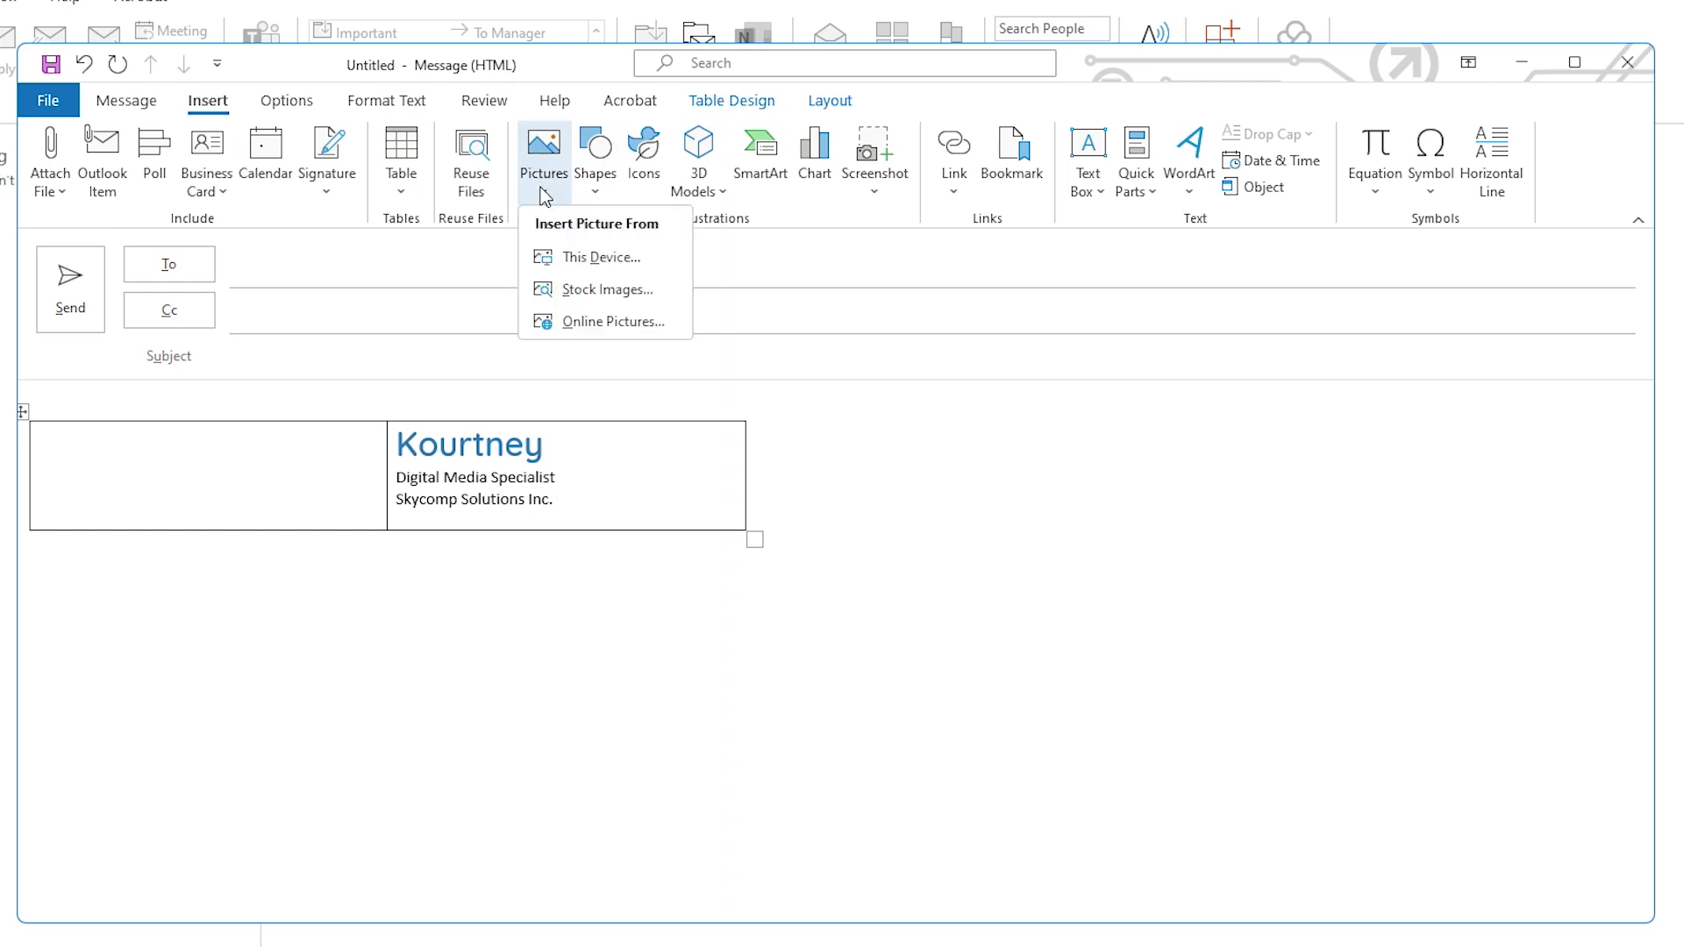
left_click(573, 261)
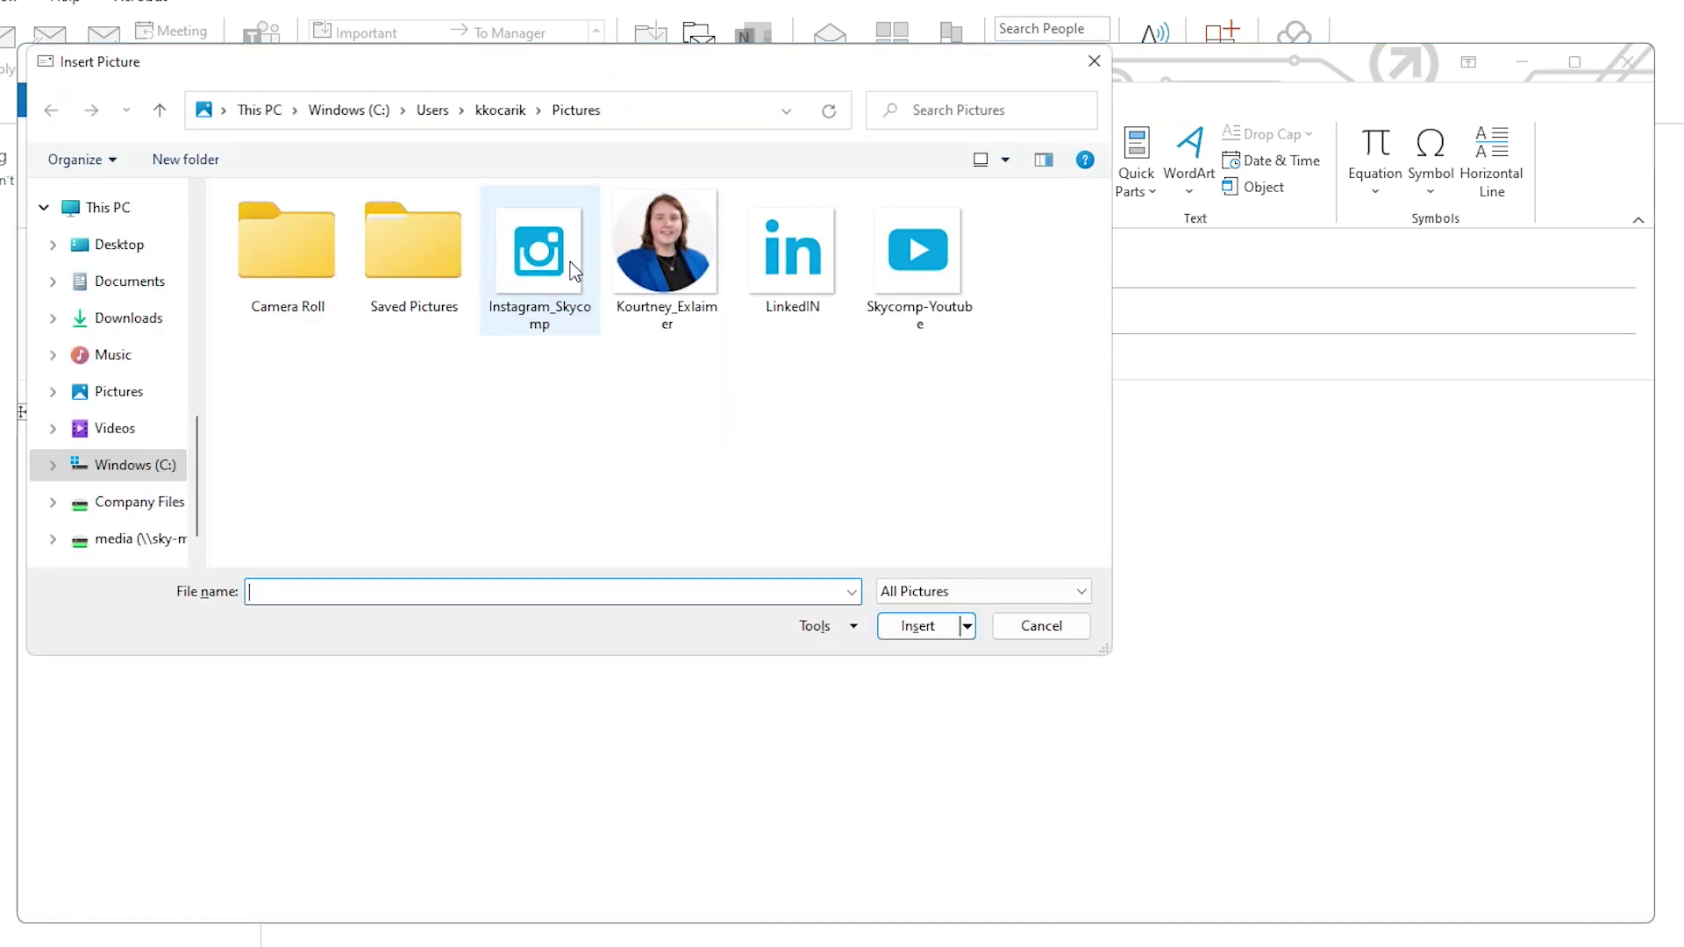
left_click(670, 260)
left_click(896, 639)
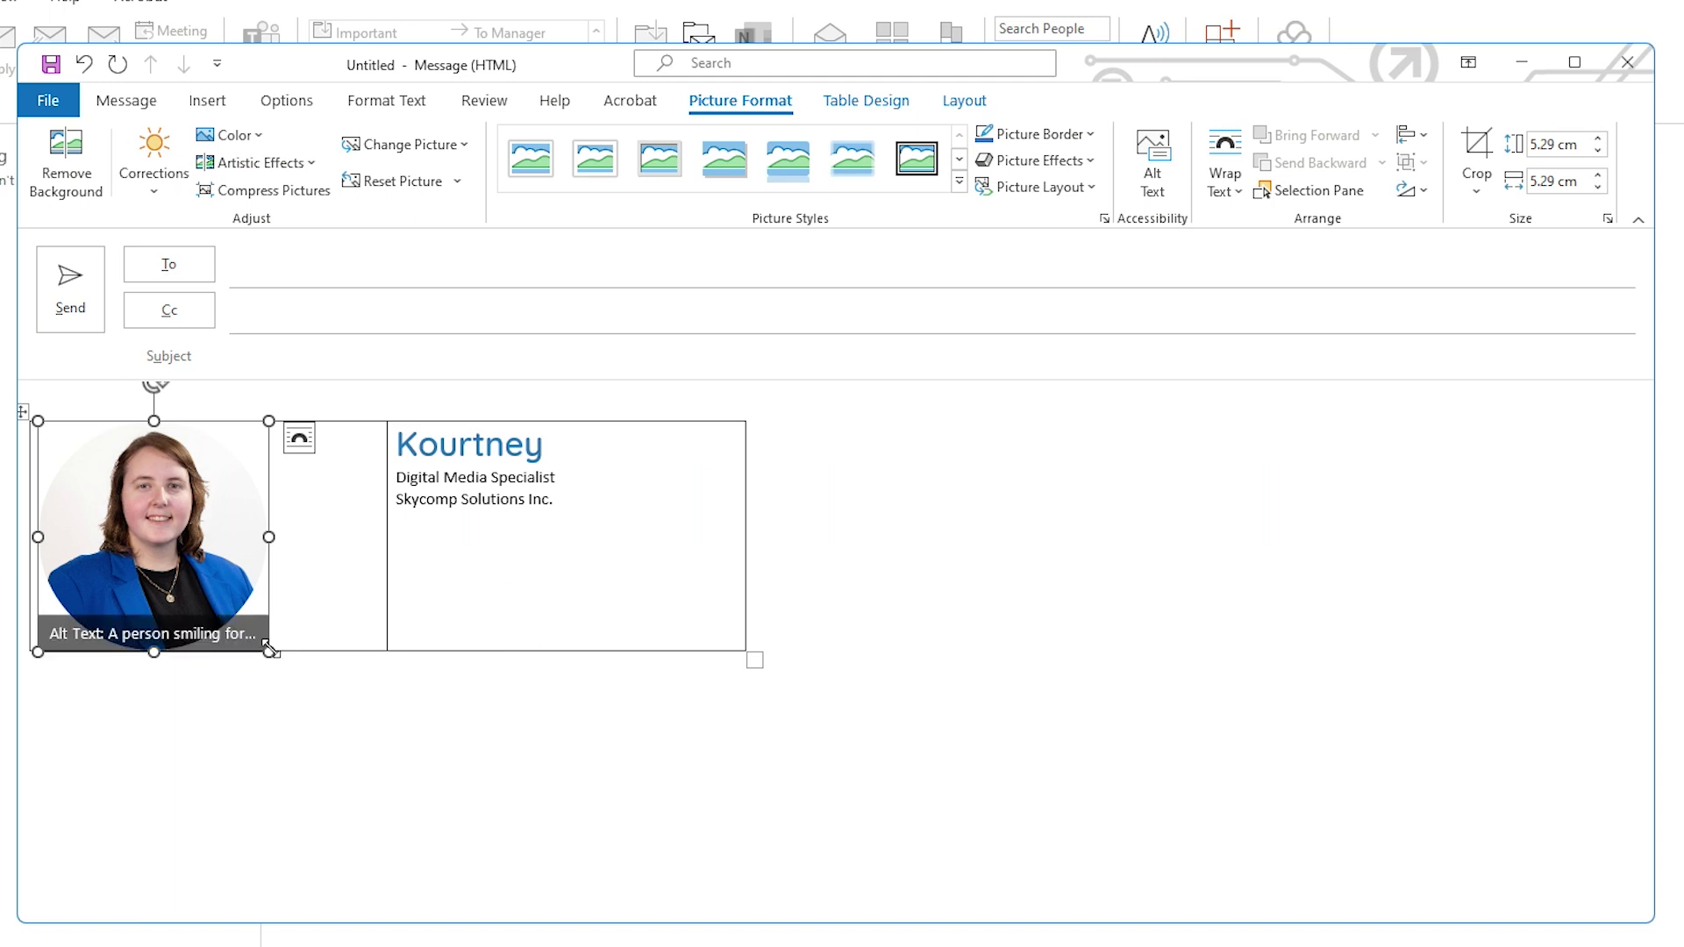
Shrink the photo to 2.54 cm square and narrow the left column to fit it.
left_click_drag(268, 652, 147, 530)
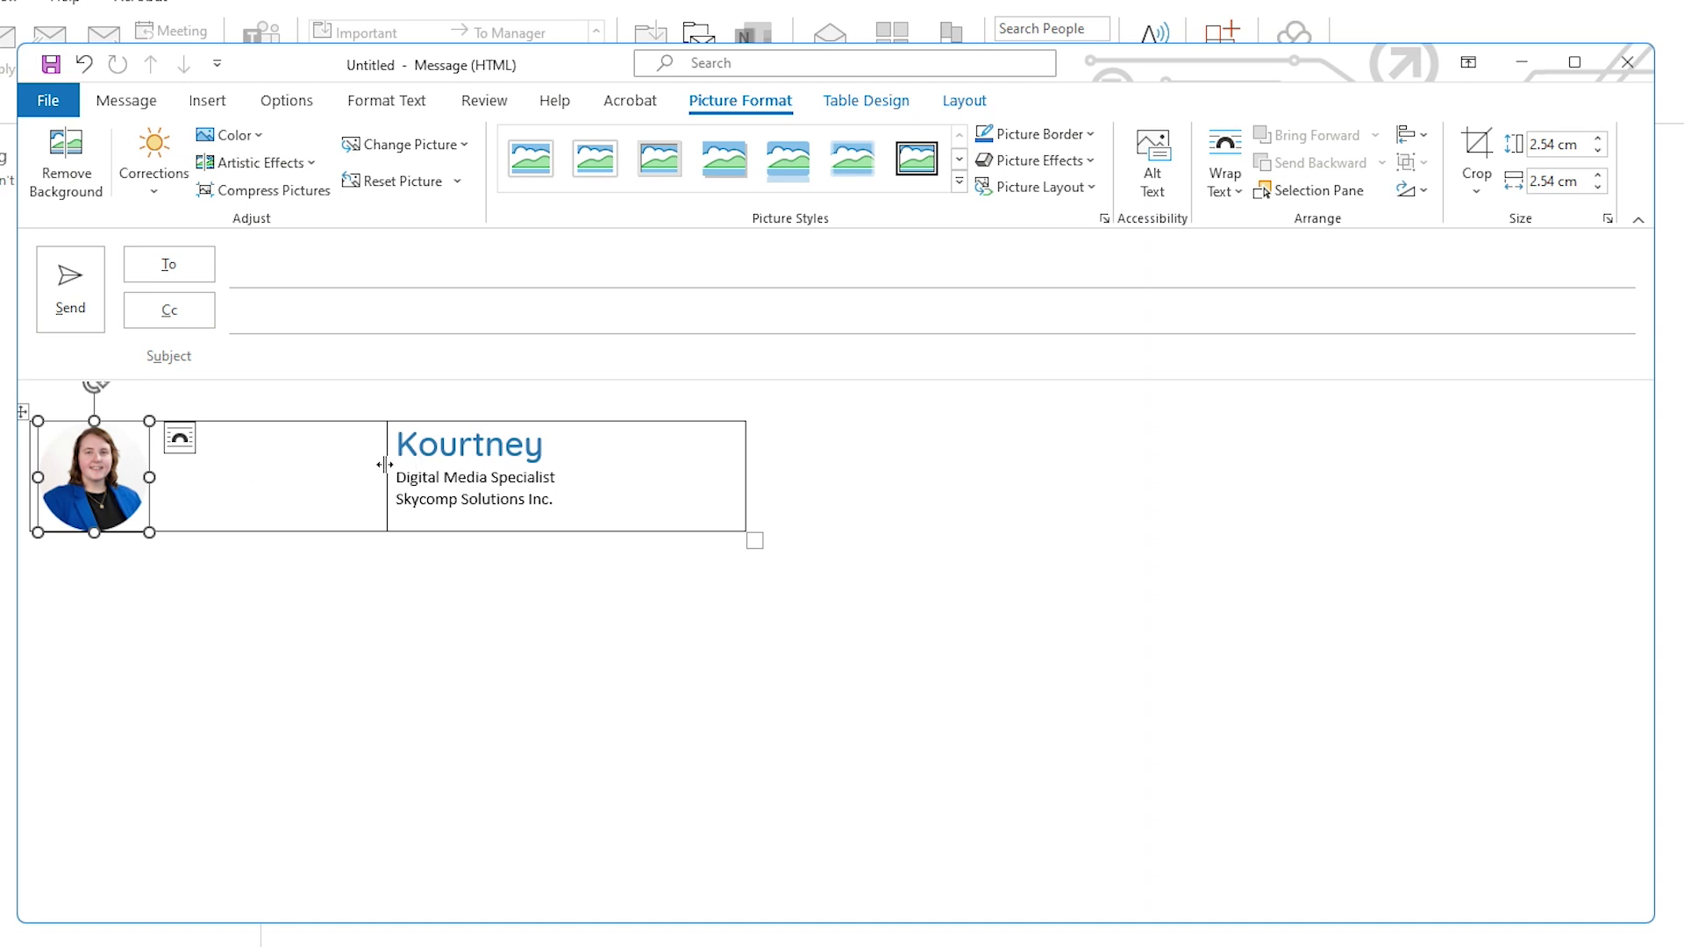
left_click_drag(385, 464, 159, 491)
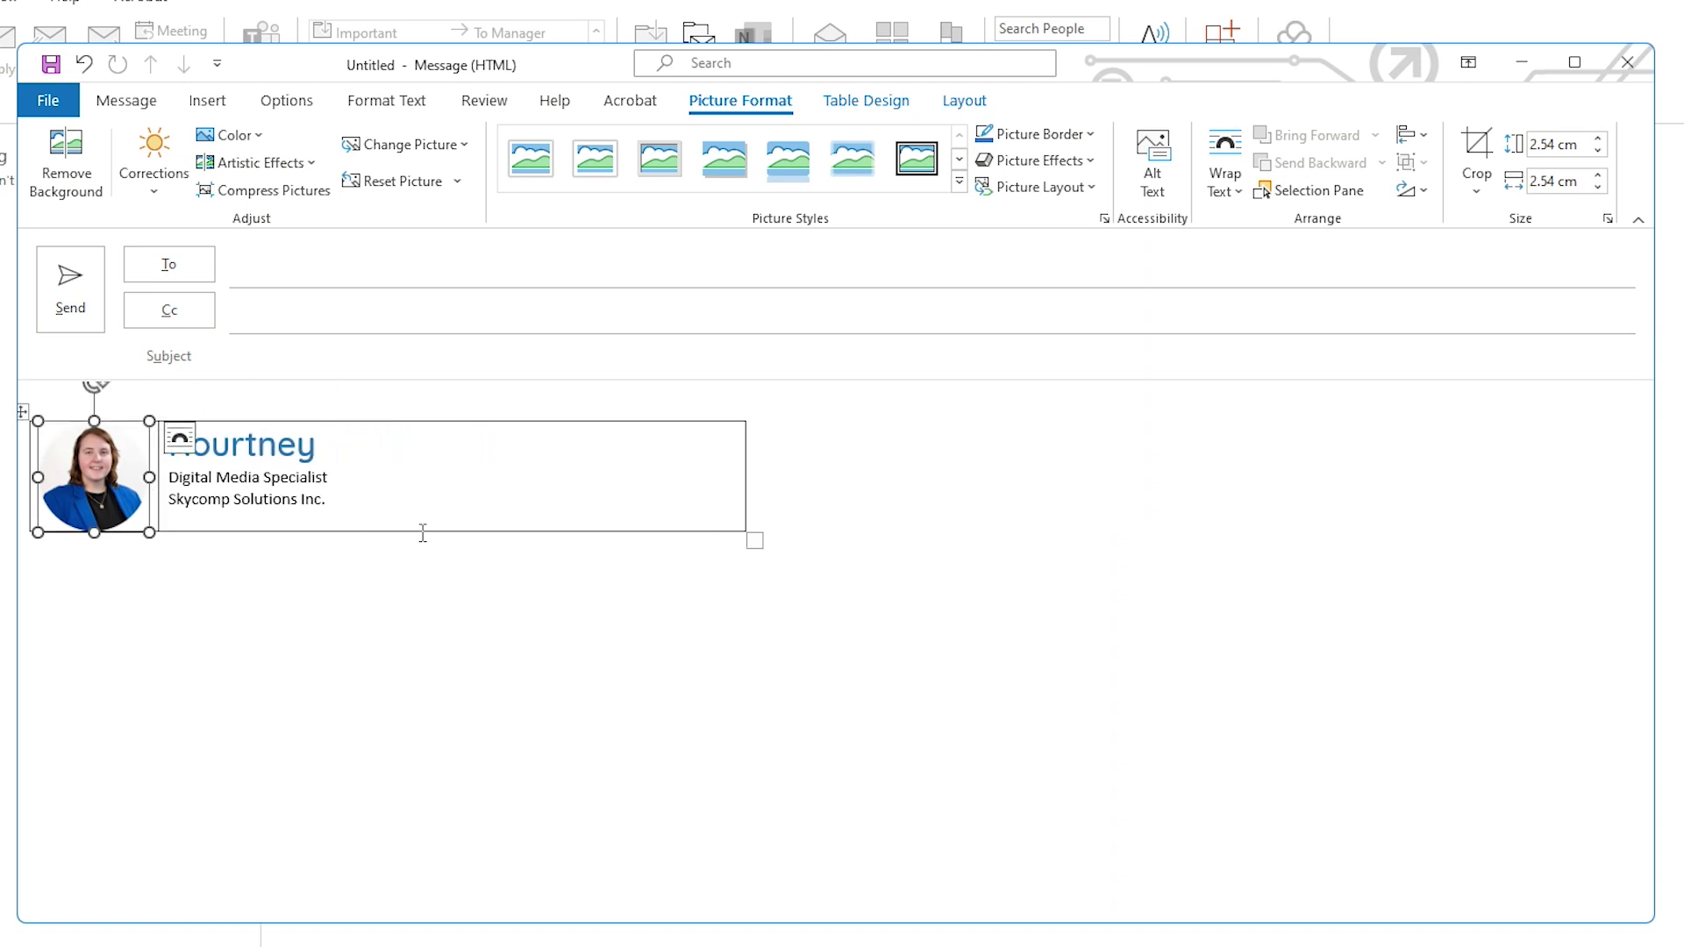
left_click(402, 487)
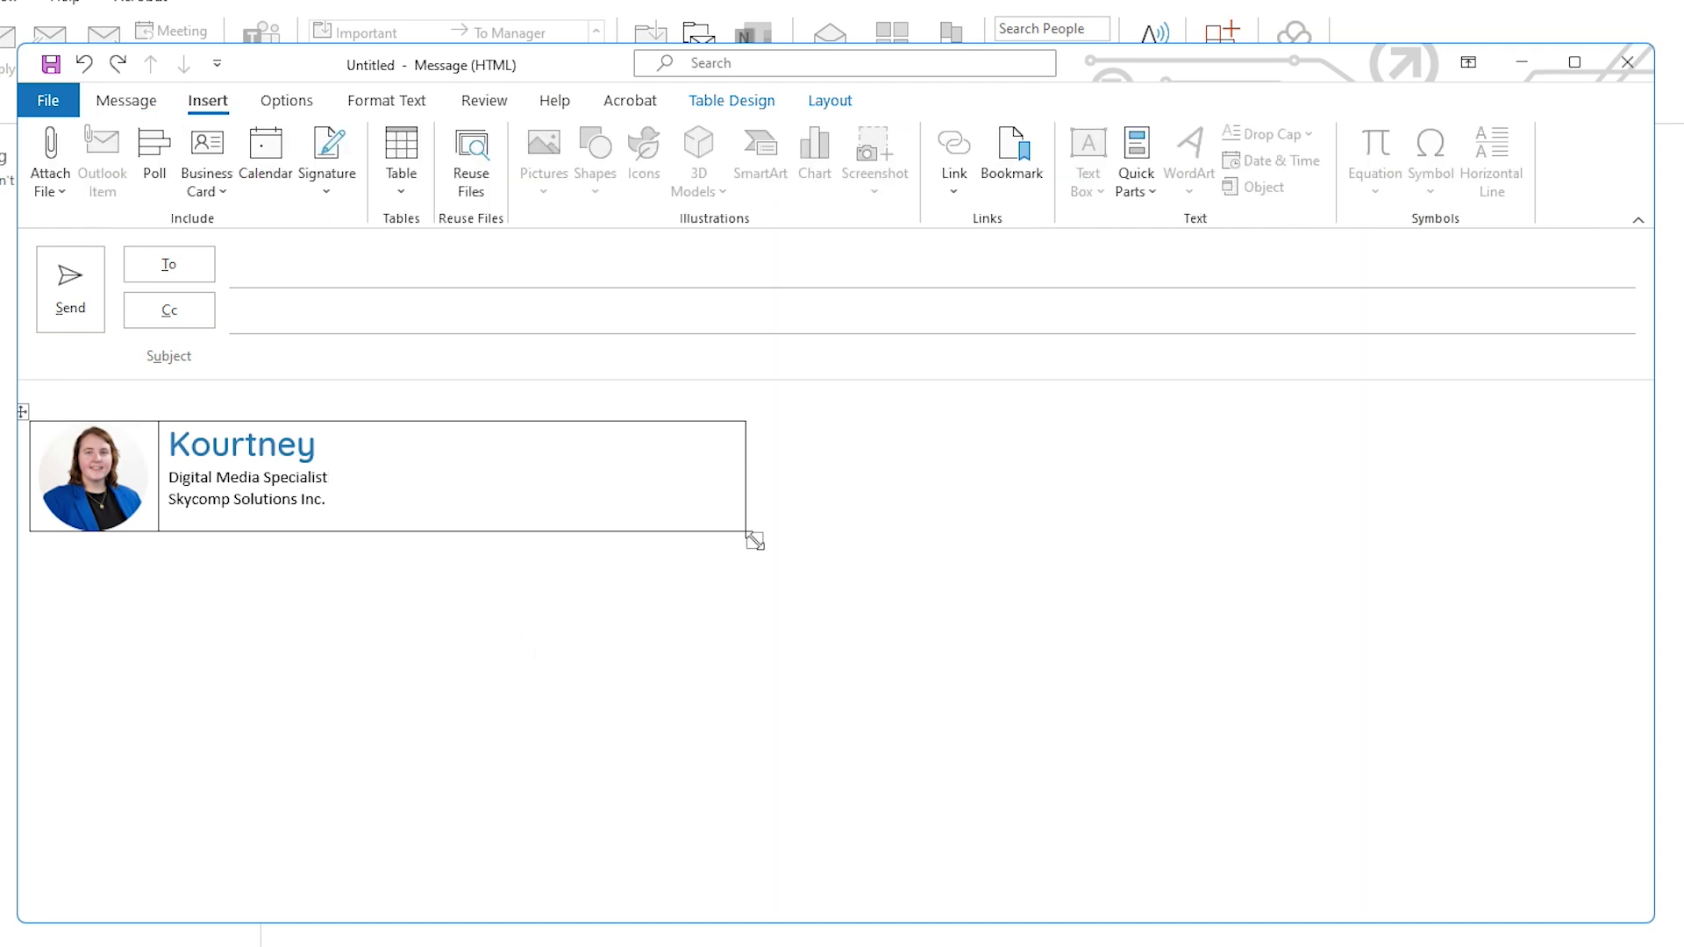
left_click(754, 541)
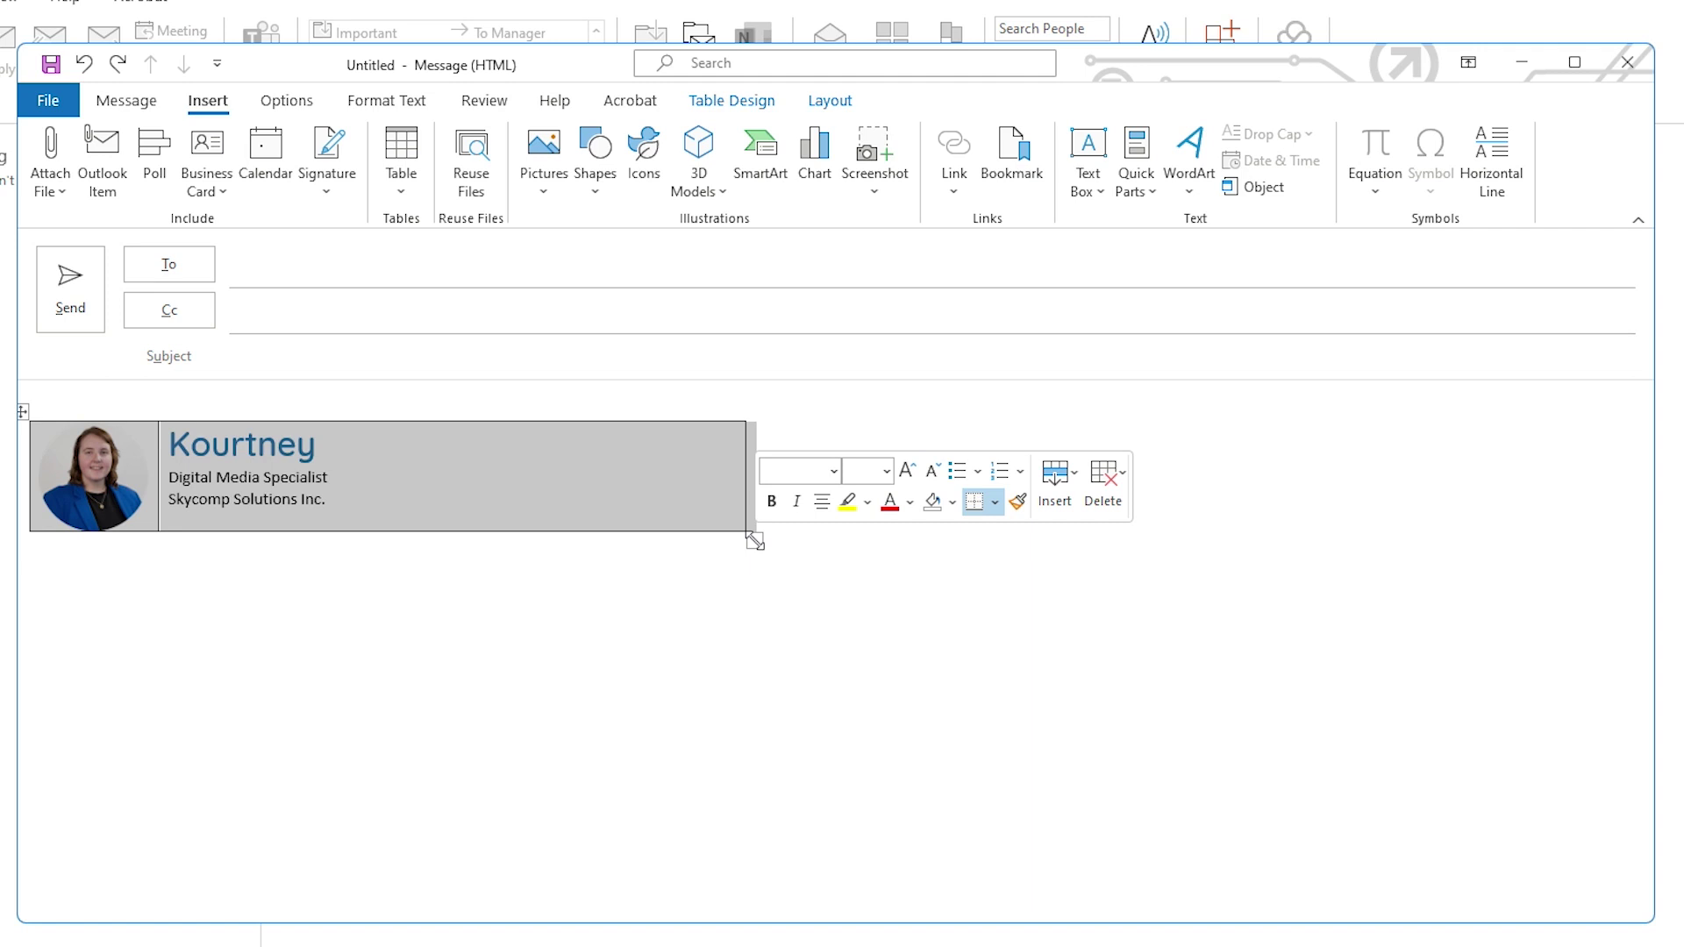
Remove all borders from the signature table and place the cursor after the company name.
left_click(390, 101)
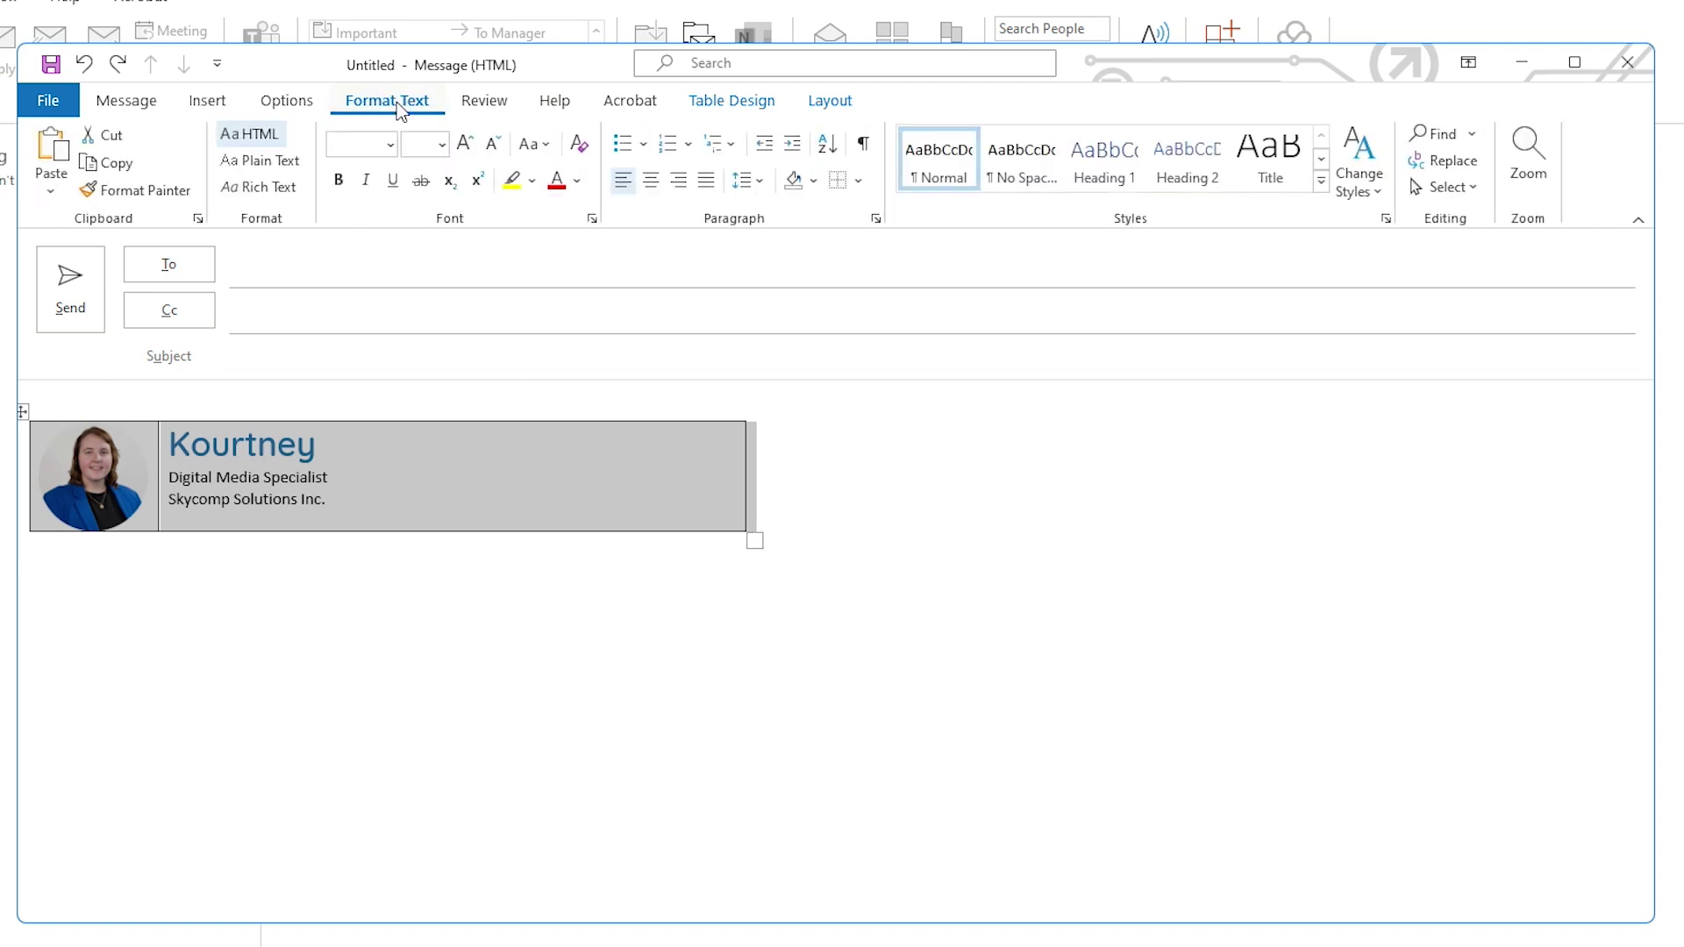
left_click(857, 182)
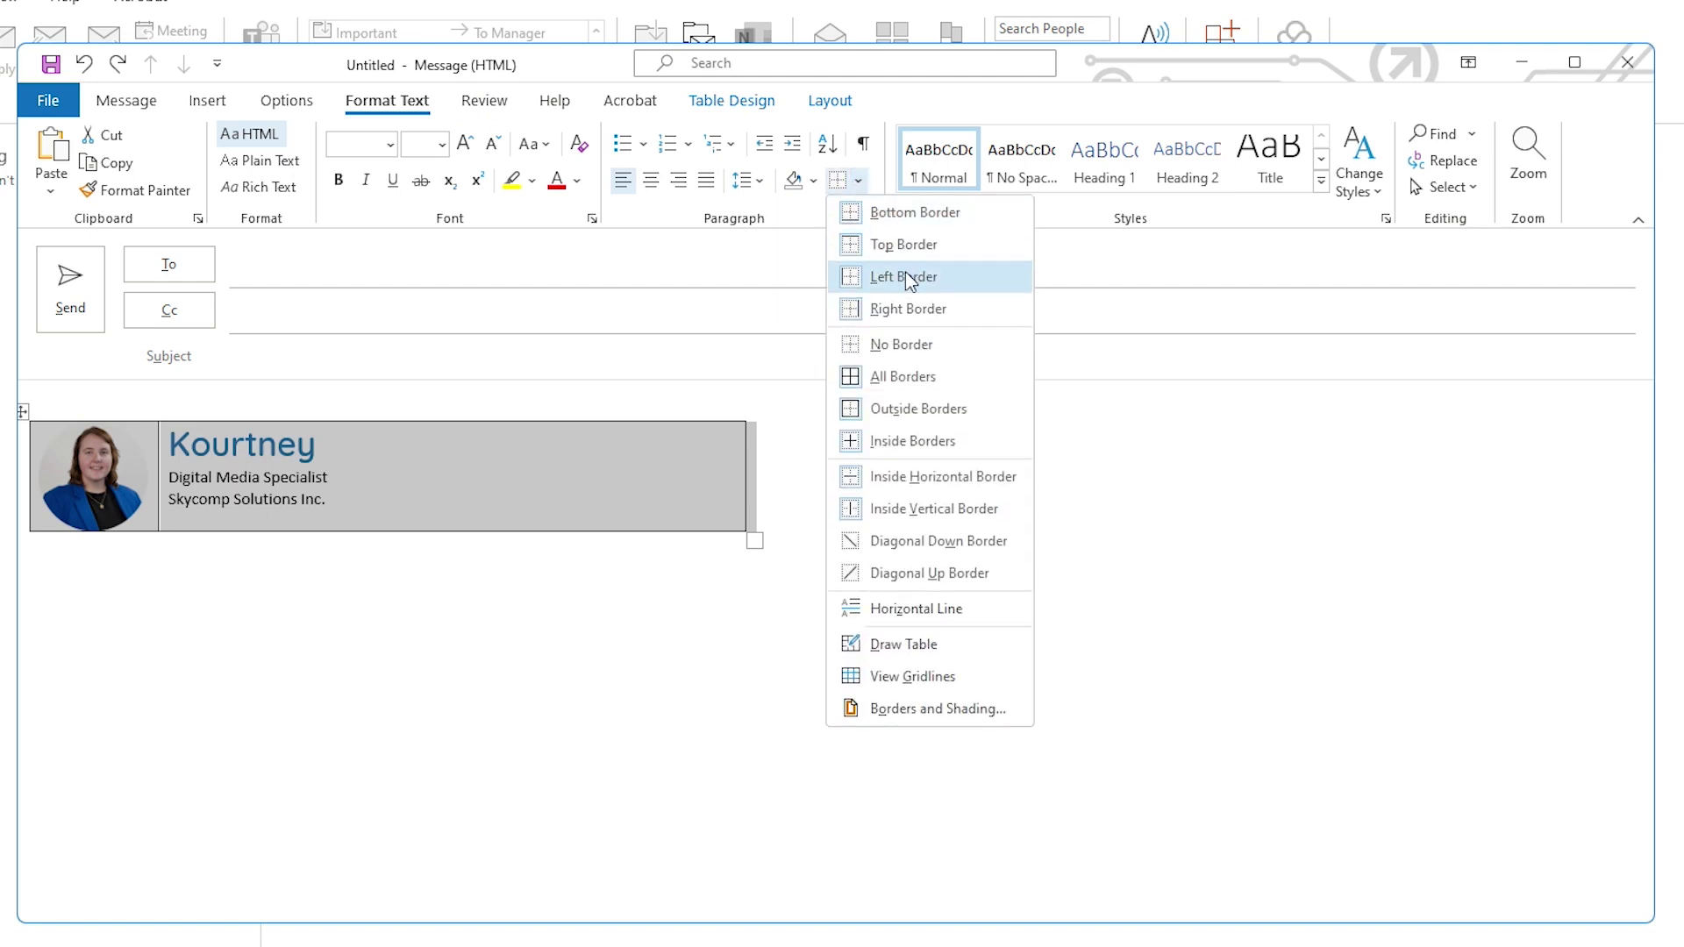
left_click(917, 351)
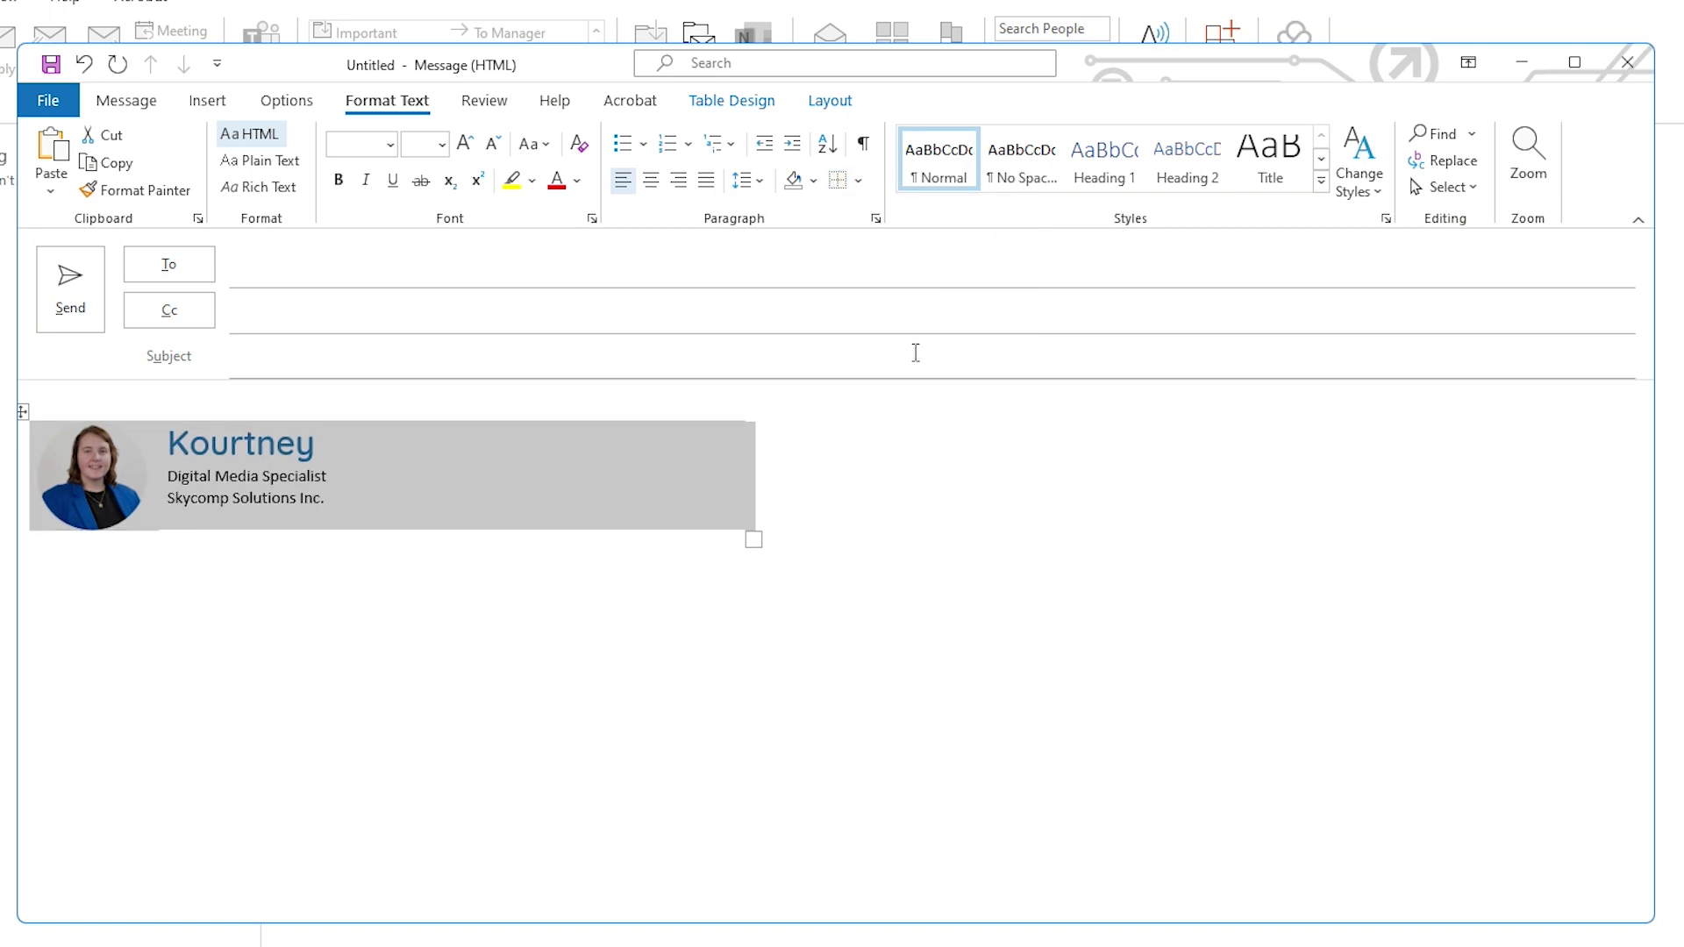
left_click(800, 477)
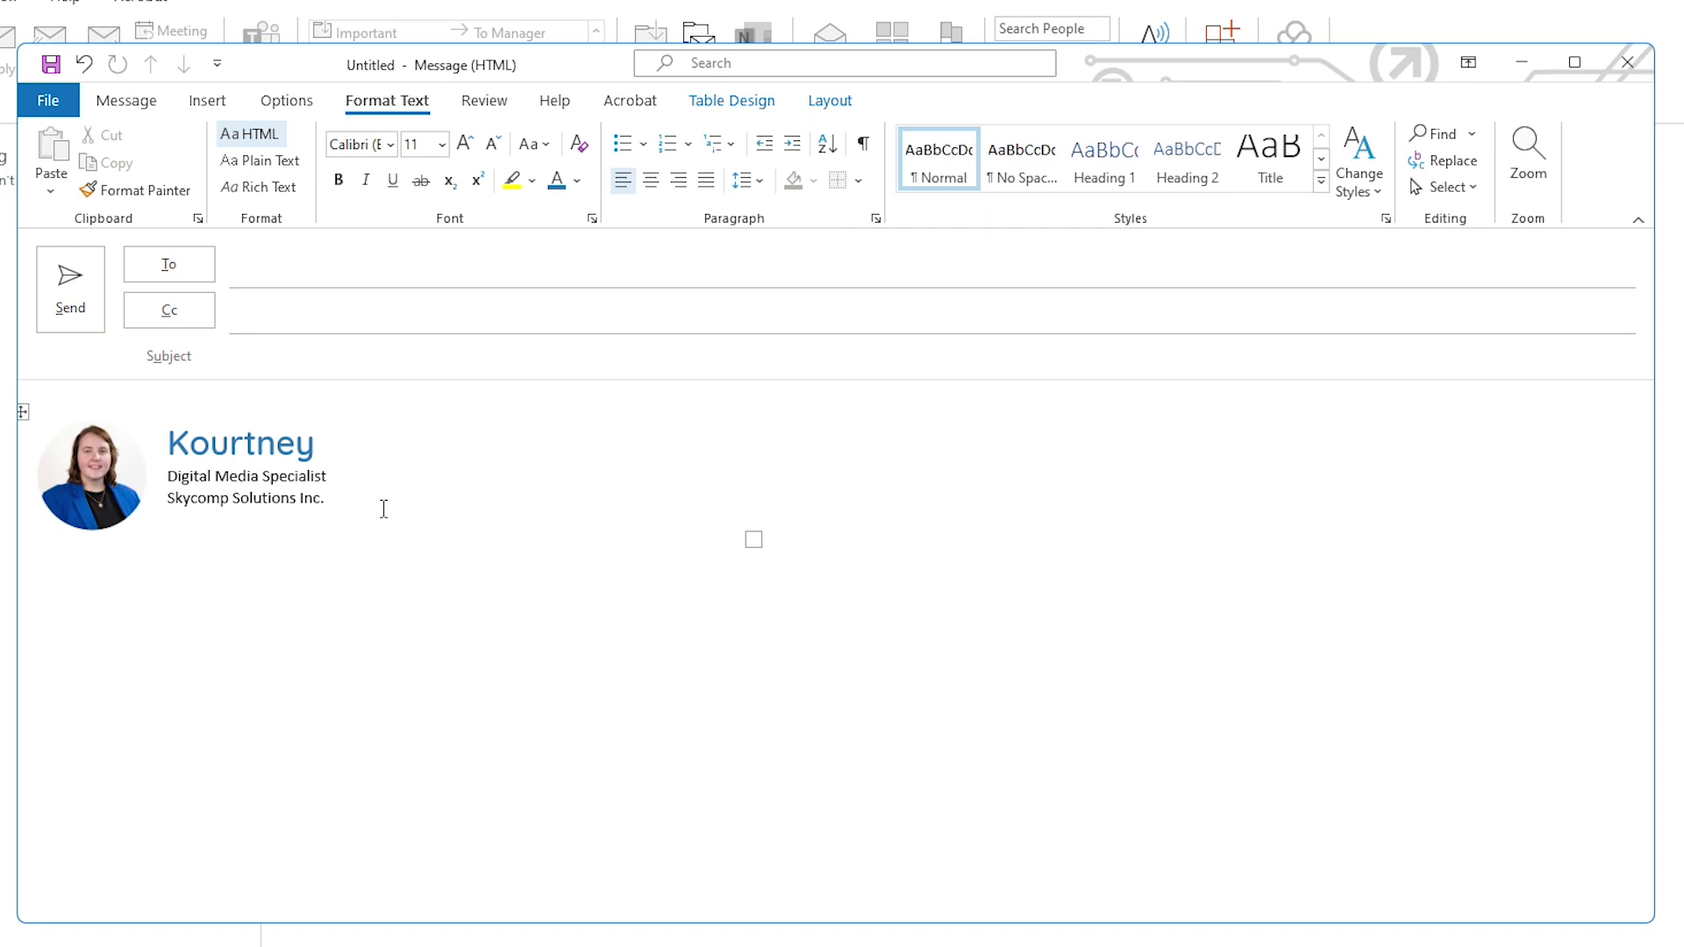
left_click(335, 501)
Add the LinkedIn logo on a new line below the company name, shrunk to small icon size.
key("Return")
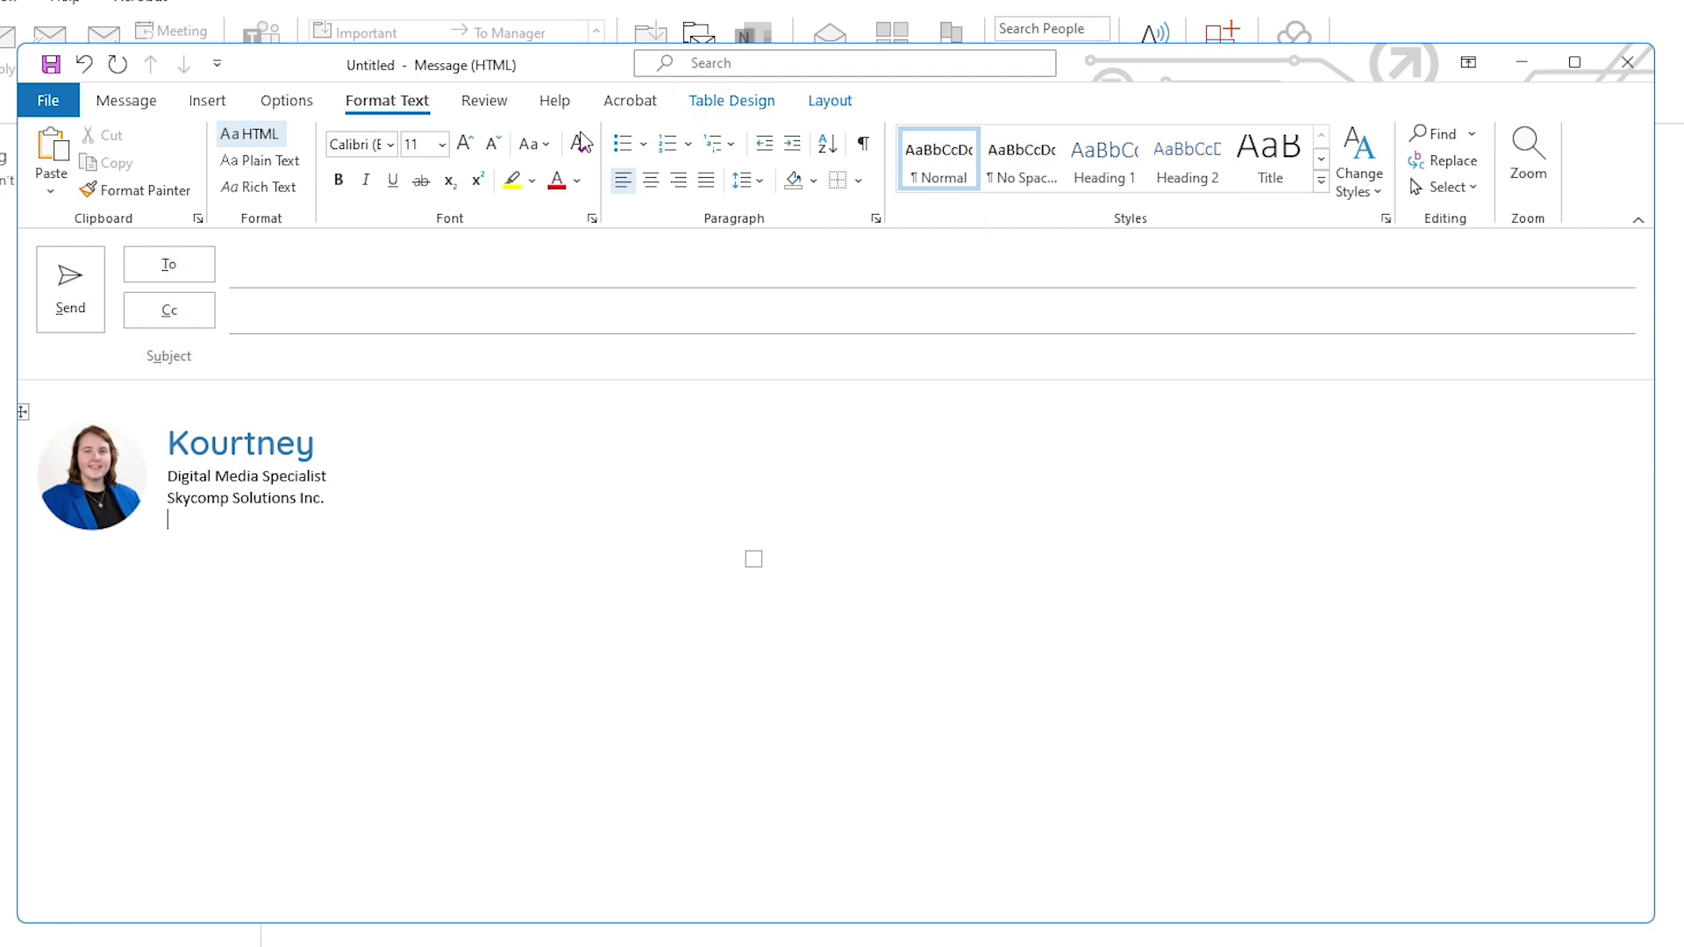
left_click(208, 100)
left_click(538, 180)
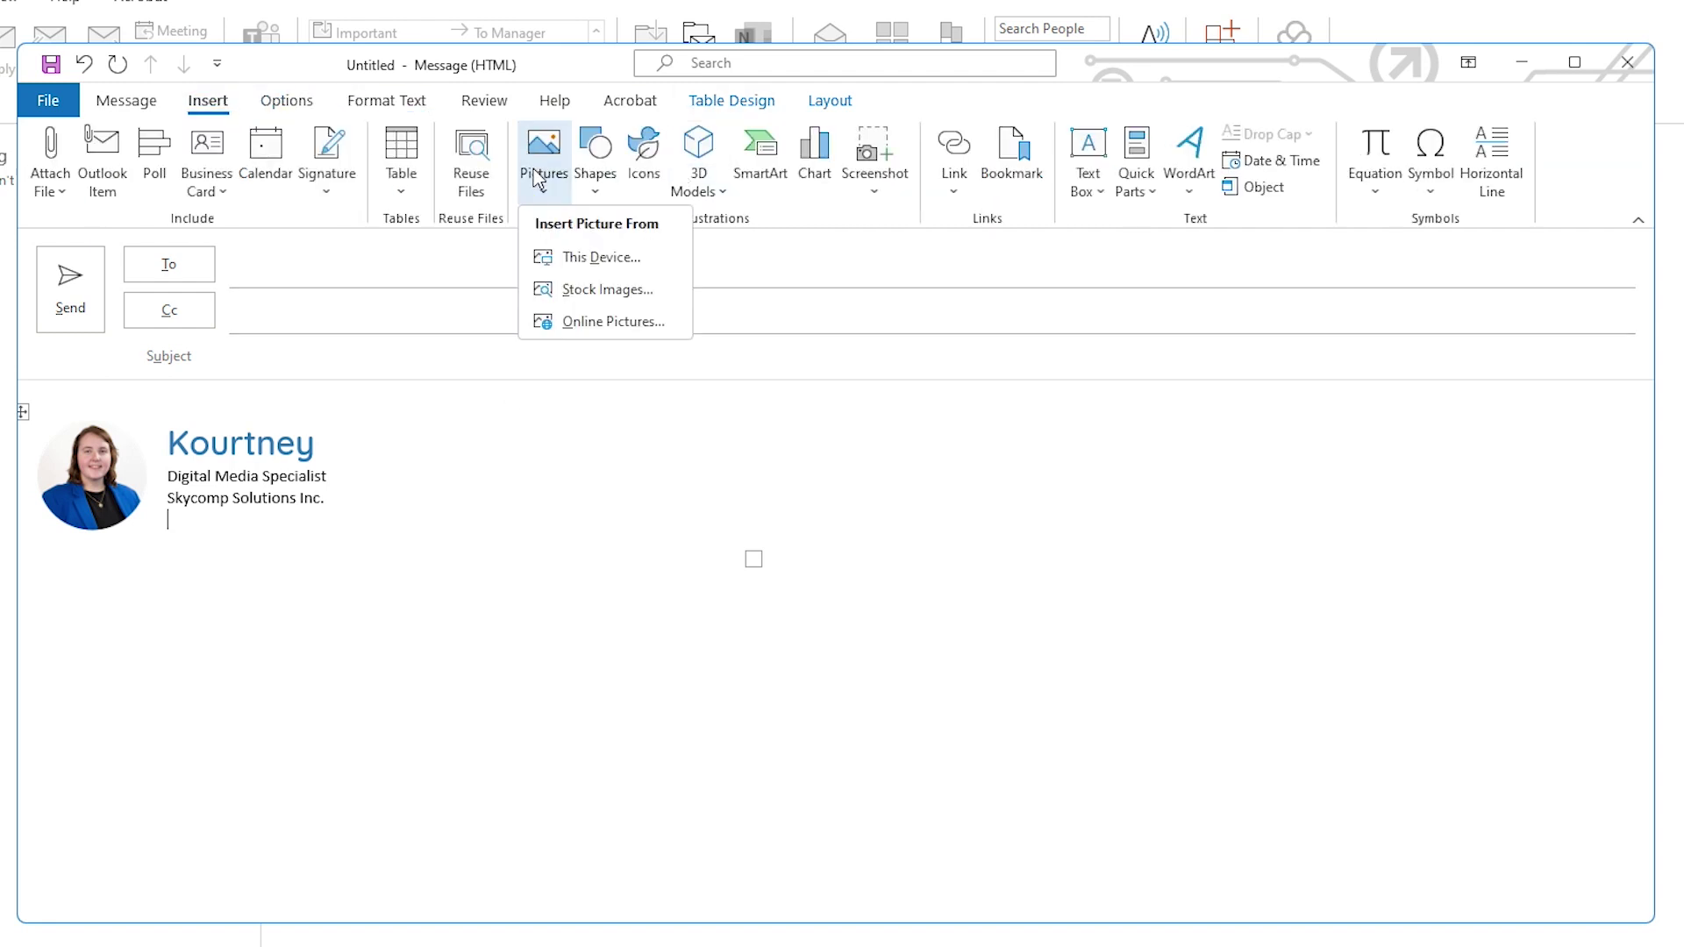
left_click(614, 259)
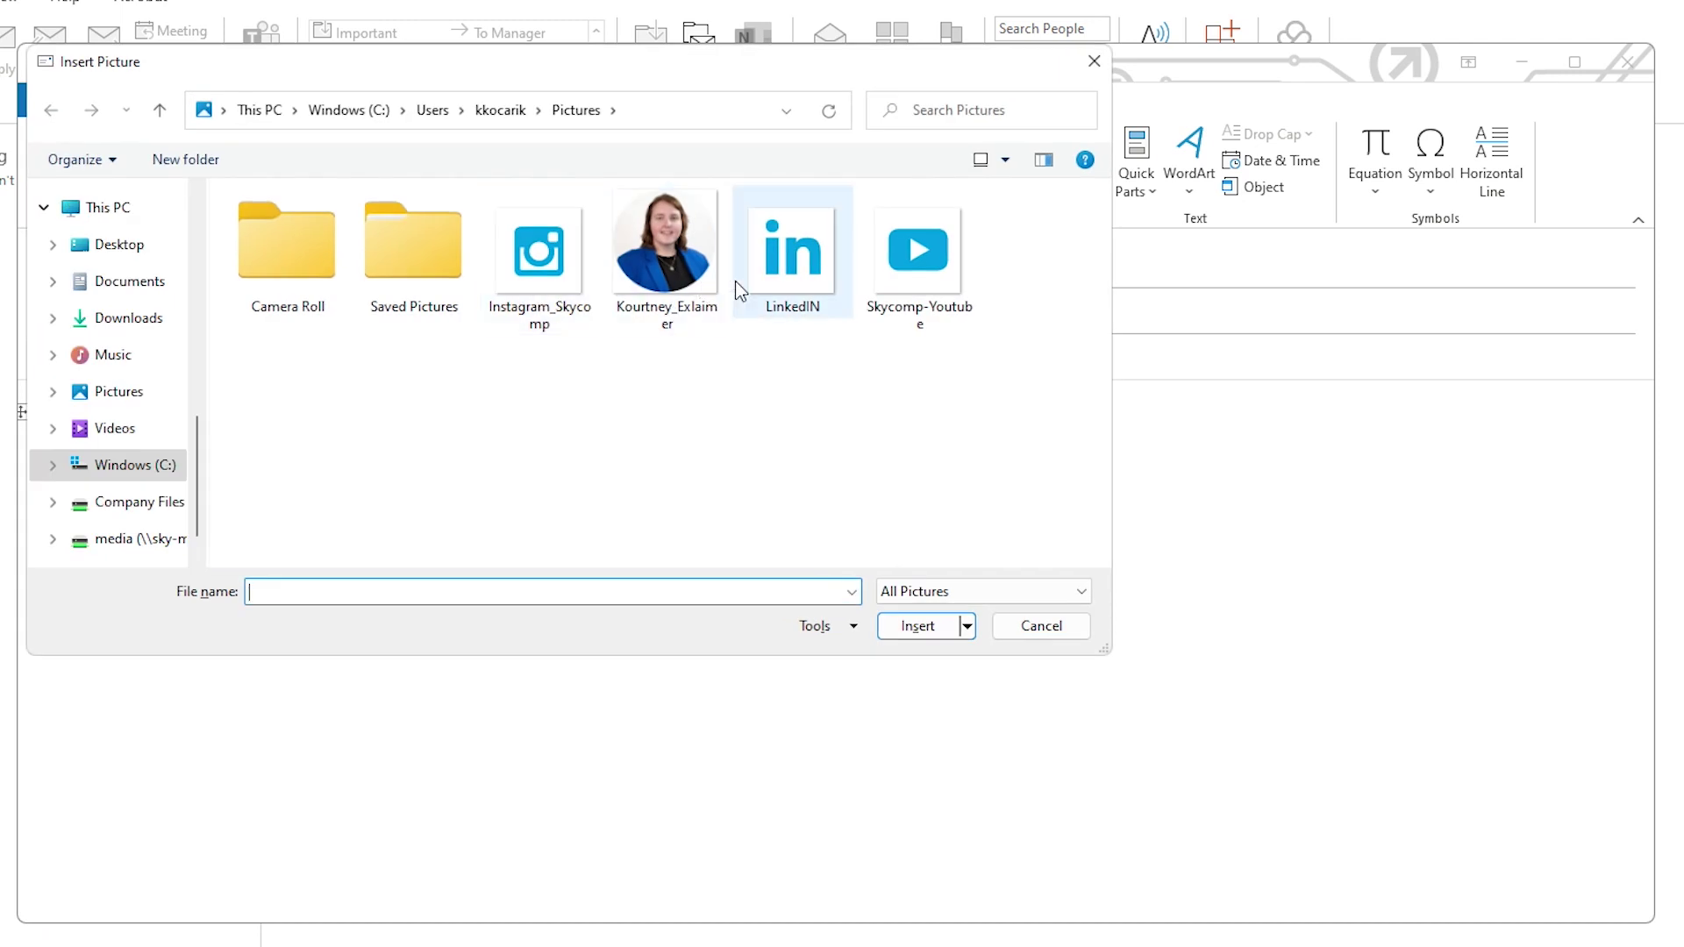
left_click(760, 264)
left_click(917, 626)
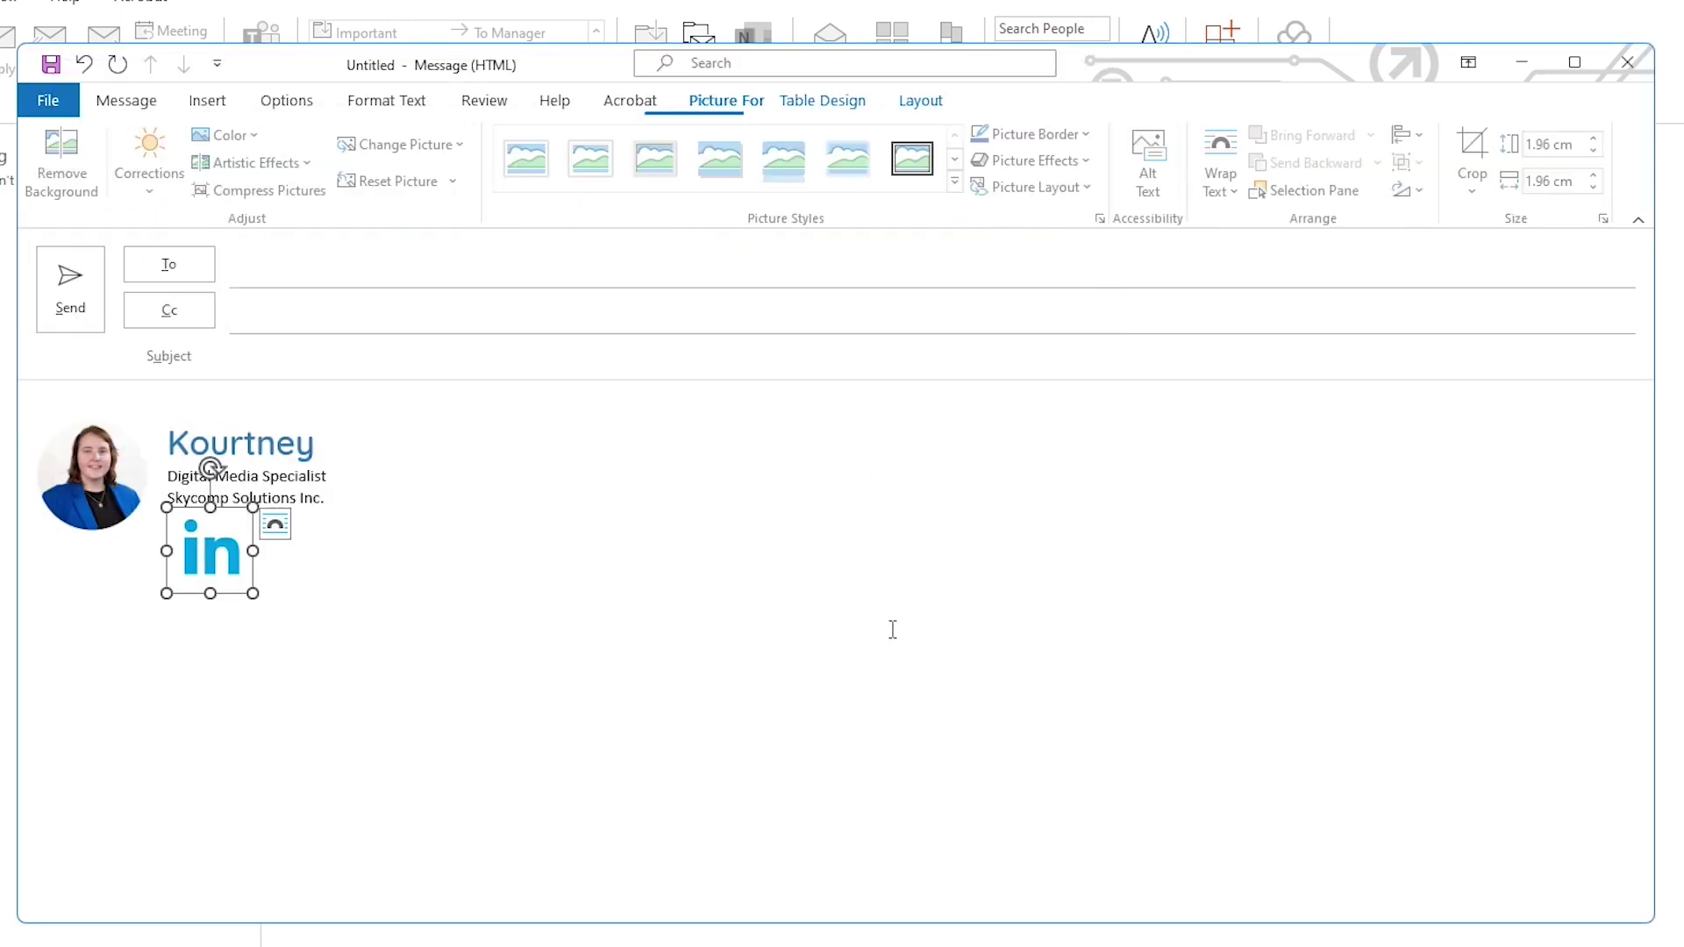
left_click_drag(253, 593, 203, 544)
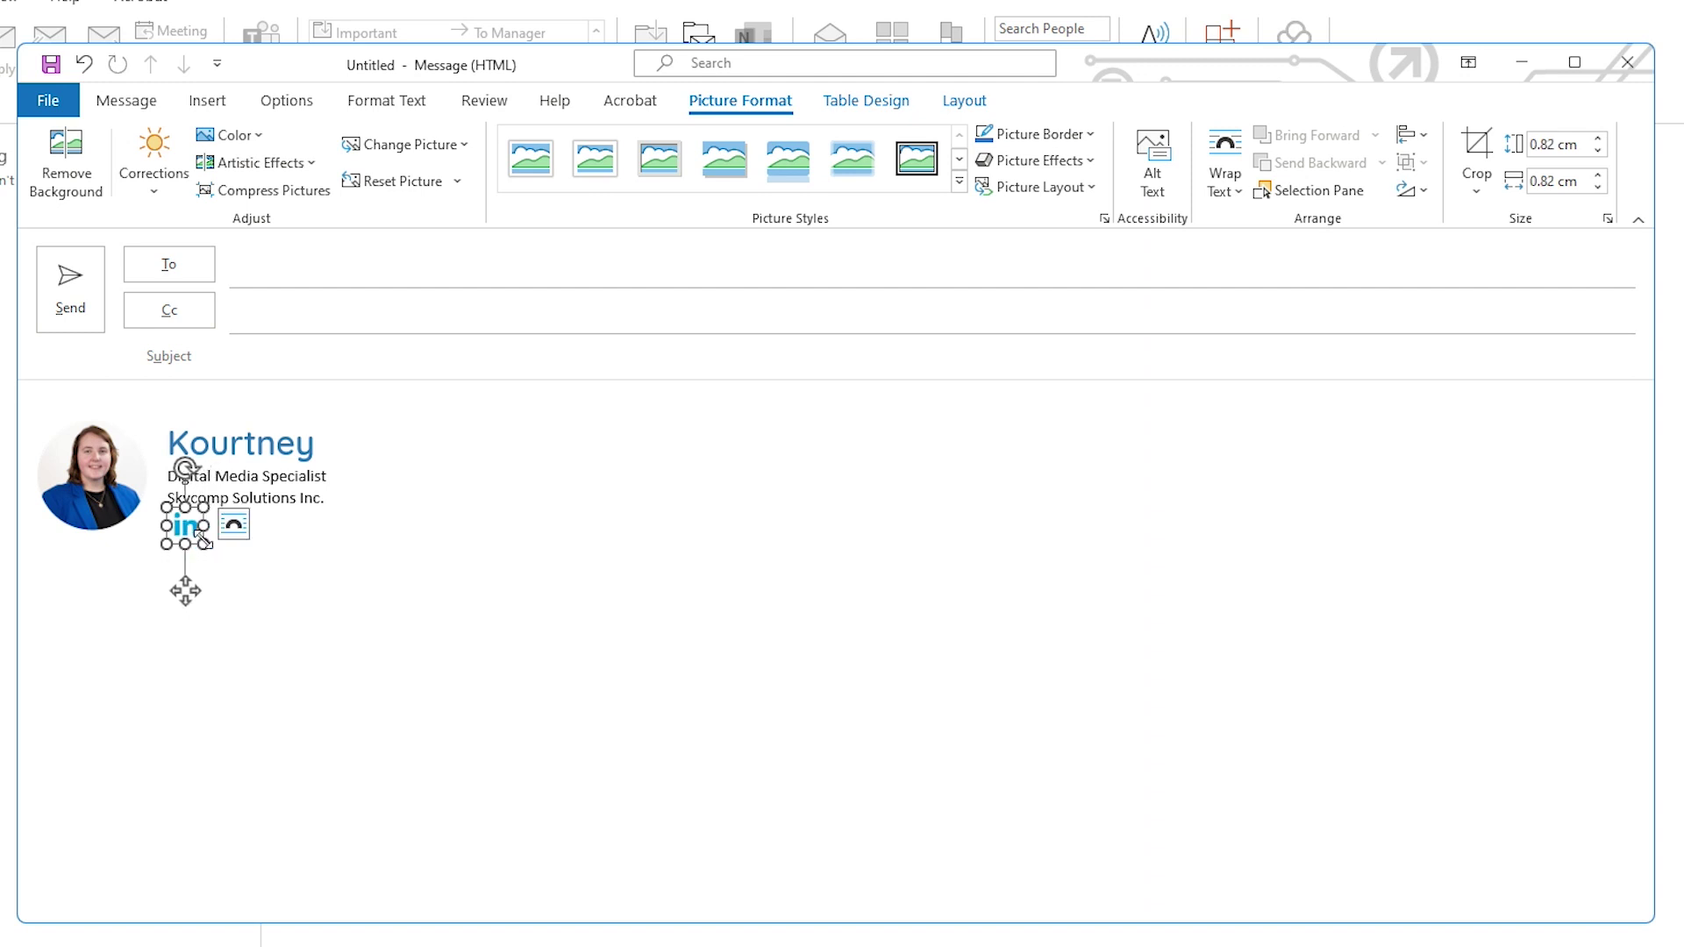
left_click(337, 548)
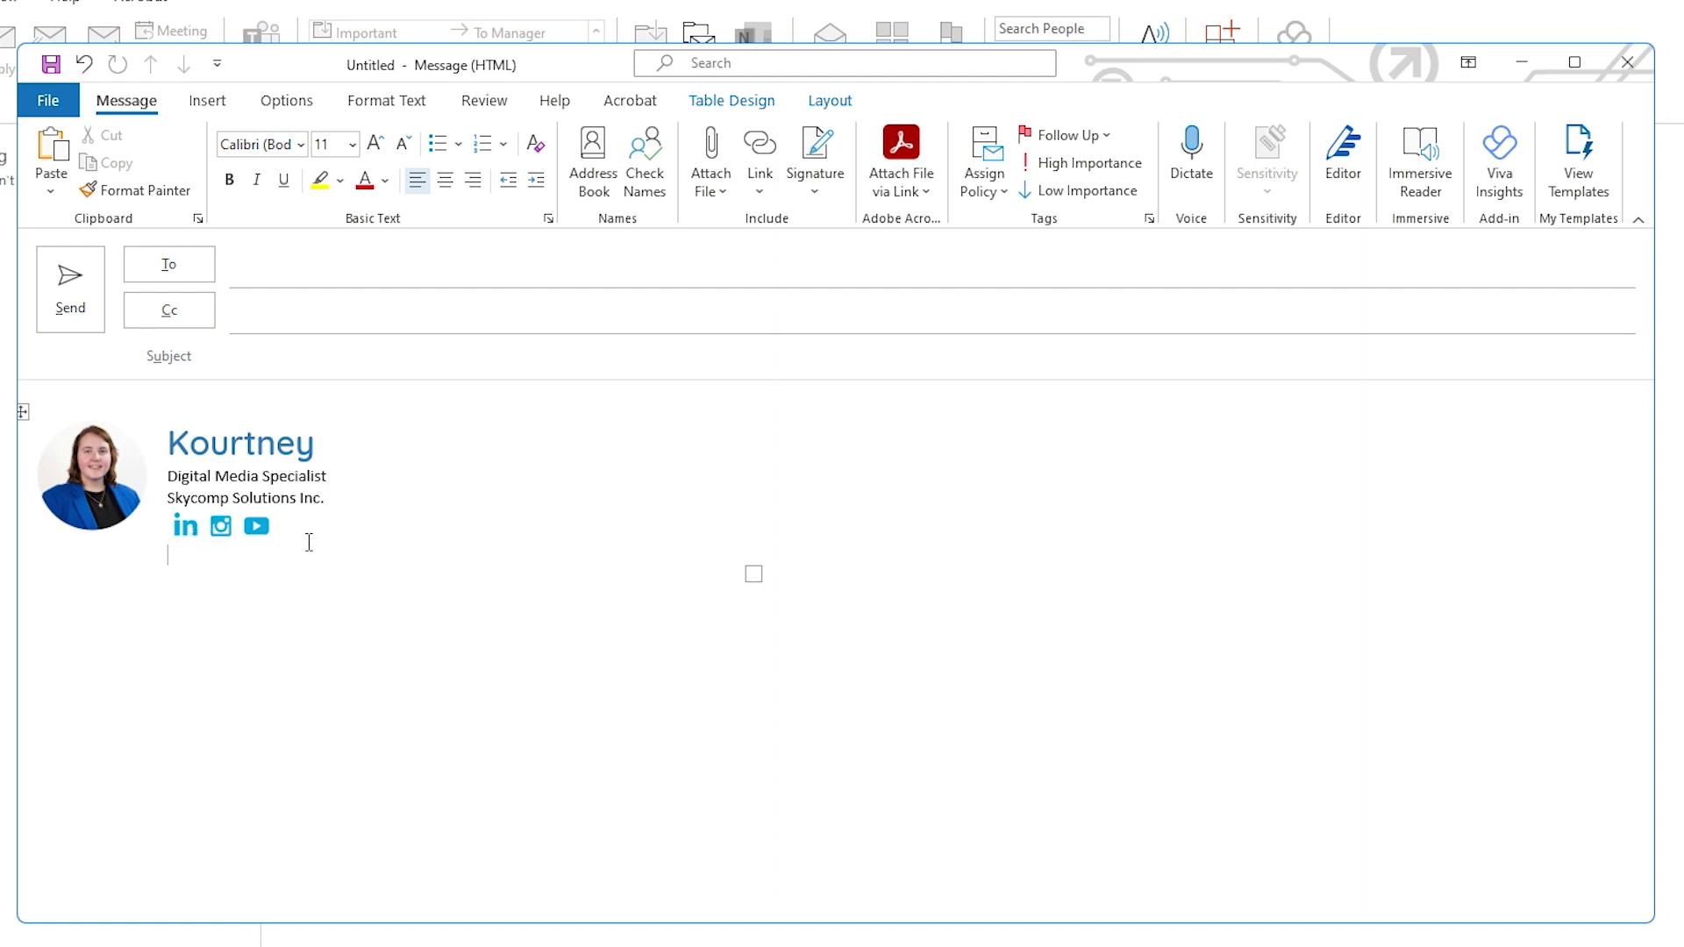
left_click_drag(255, 526, 402, 560)
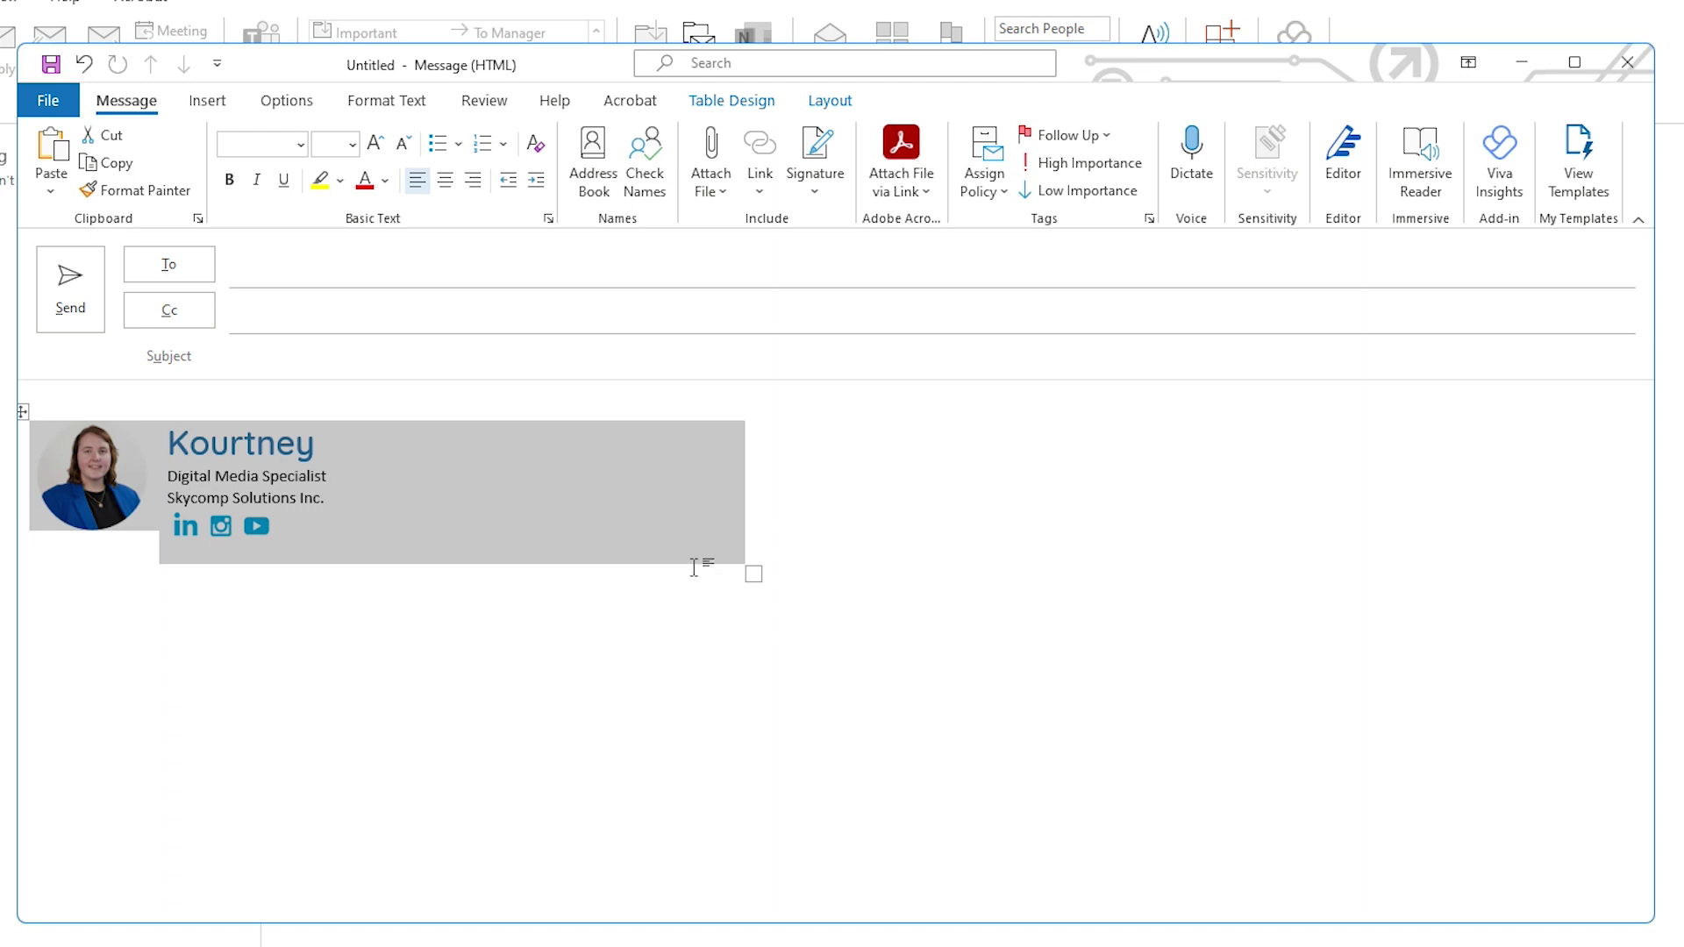
Cut the signature table and paste it over the old Work signature text in Signatures.
key("Delete")
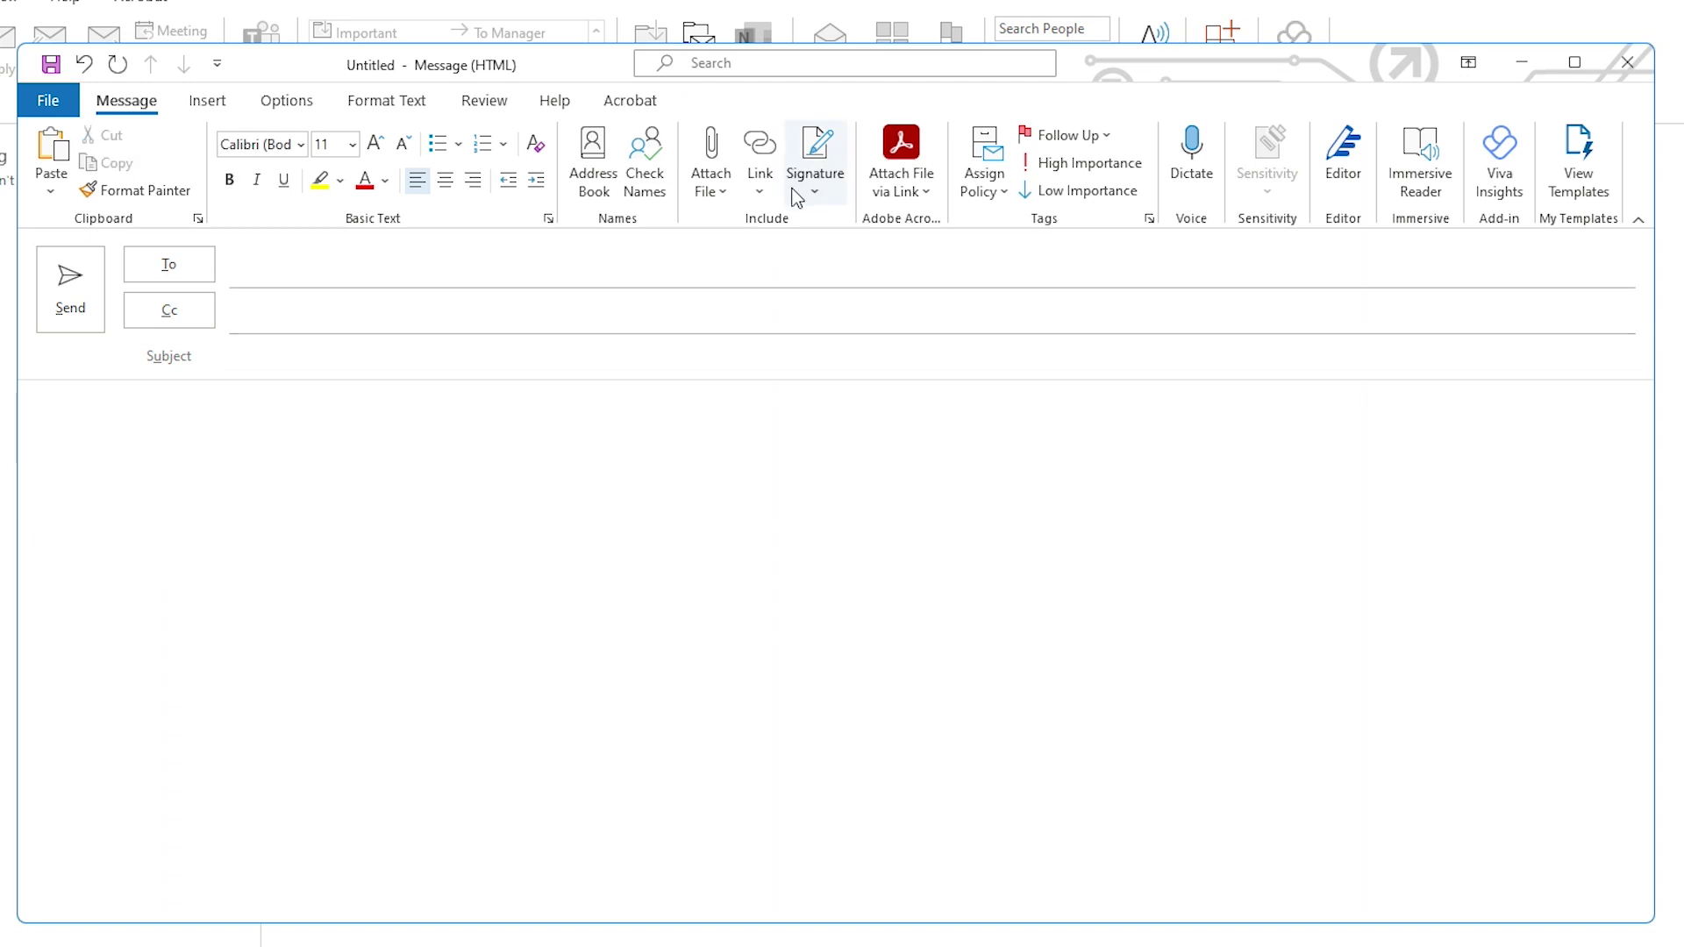
left_click(796, 197)
left_click(857, 275)
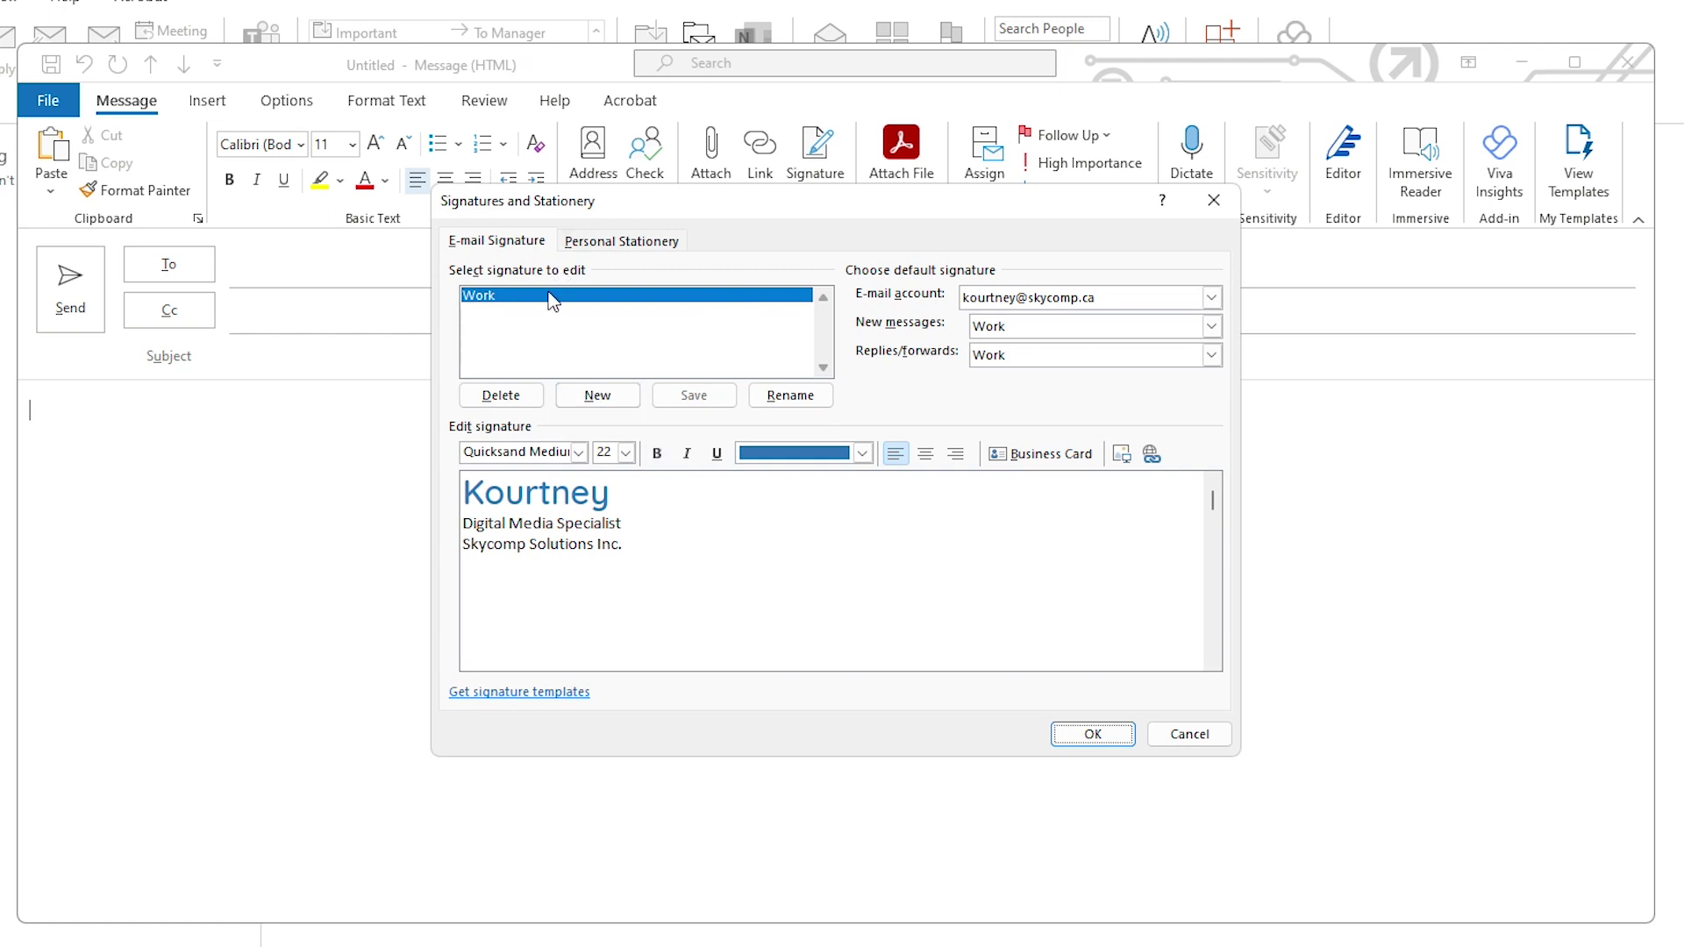
left_click_drag(626, 546, 392, 508)
key("Delete")
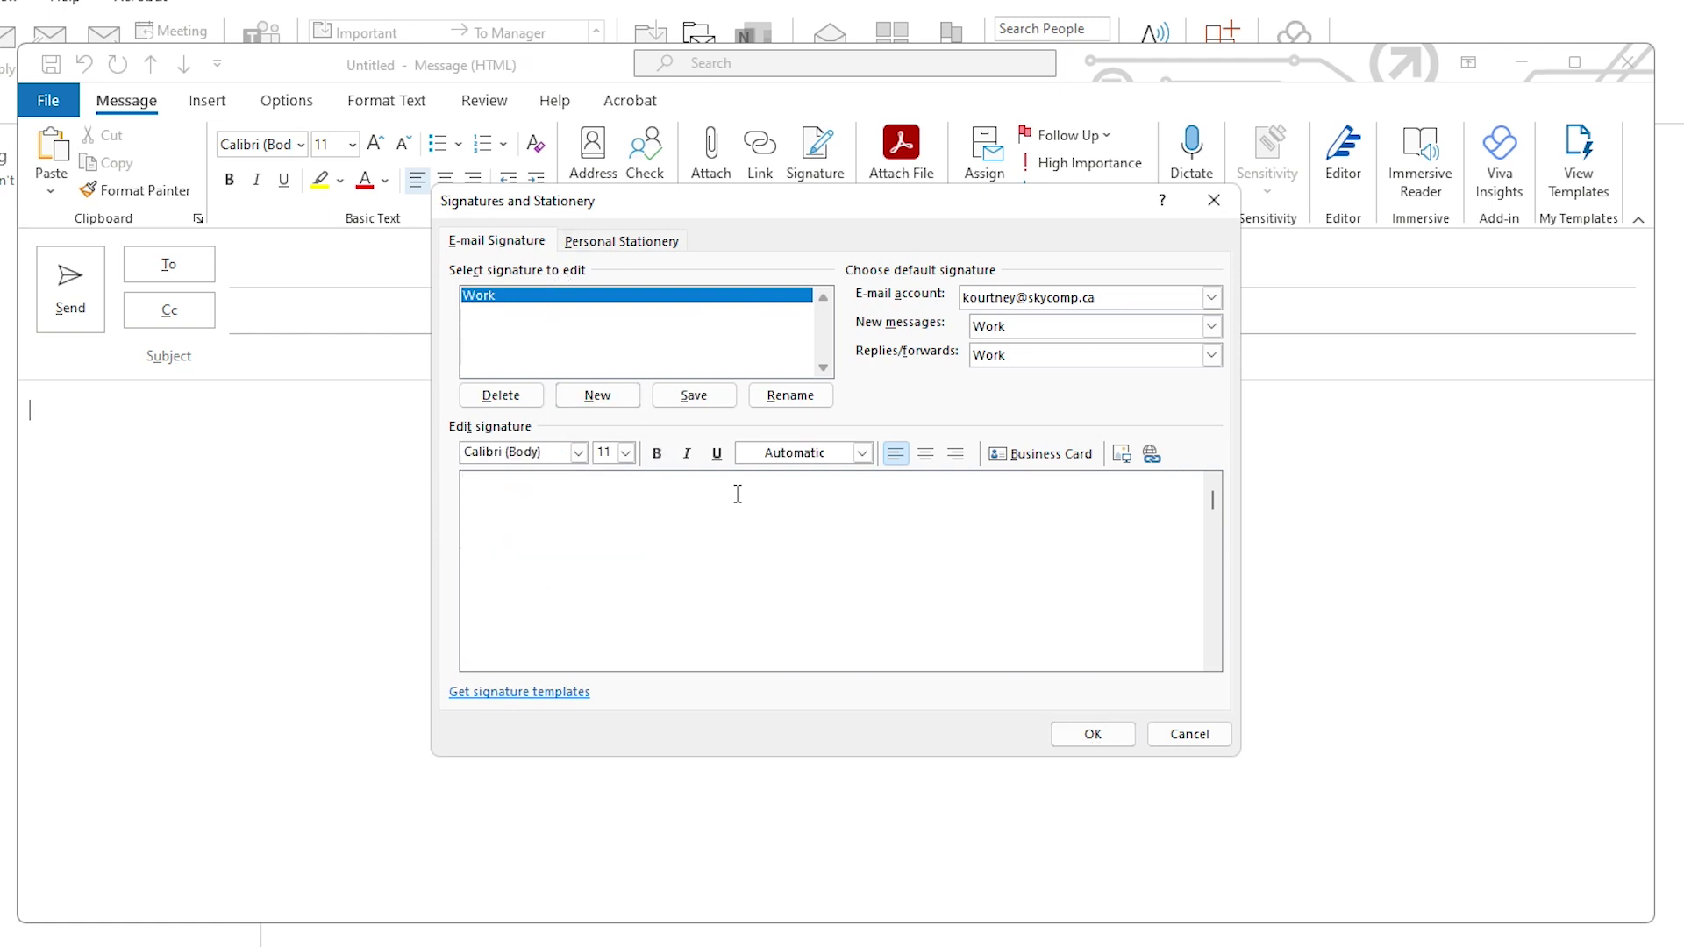
key("ctrl+v")
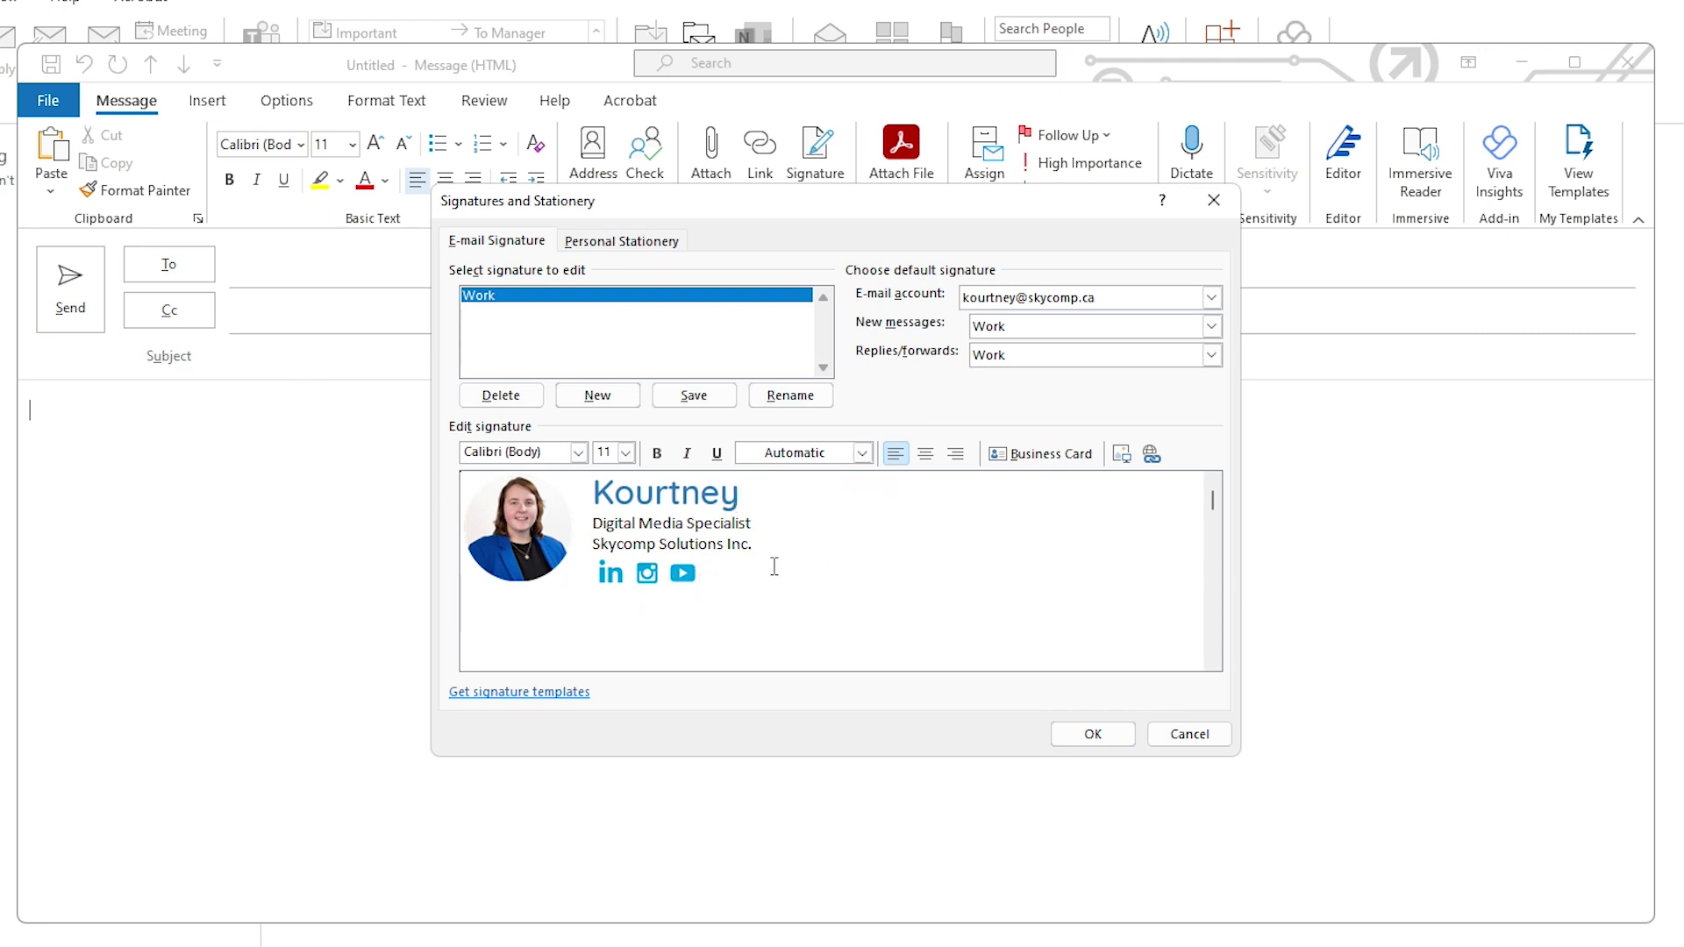
Hyperlink the LinkedIn icon to the pasted company LinkedIn page address and save the signature settings.
left_click(618, 575)
left_click(1151, 455)
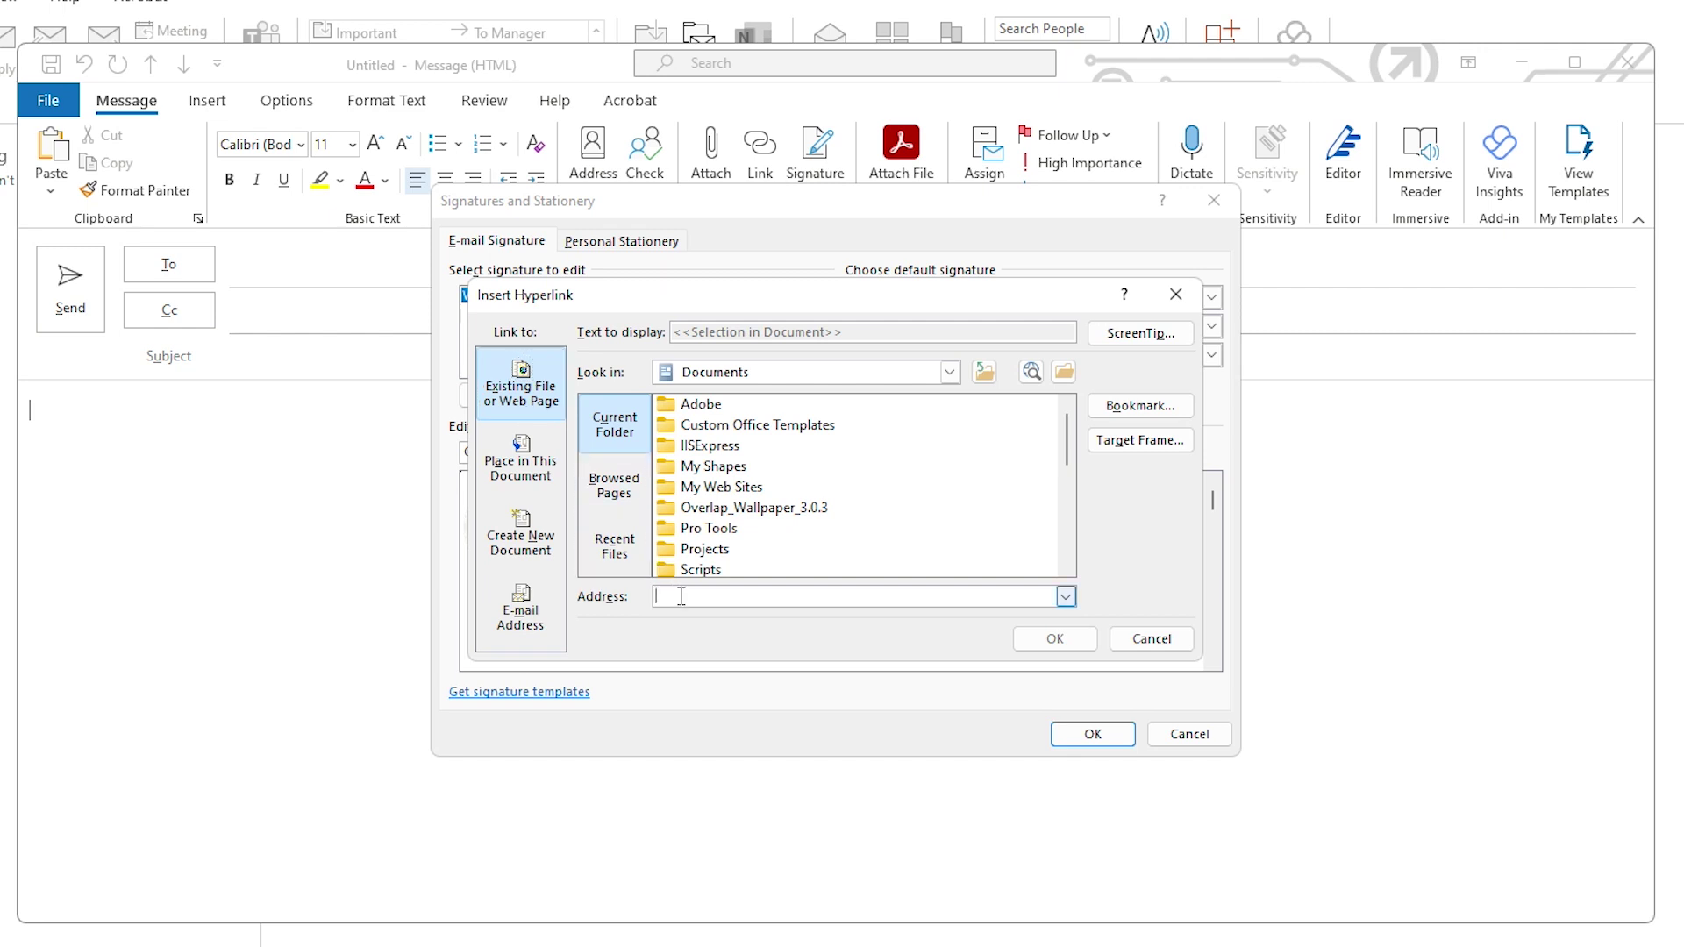
type("https://www.linkedin.com/company/skycomp/mycompany/?viewAsMember=true")
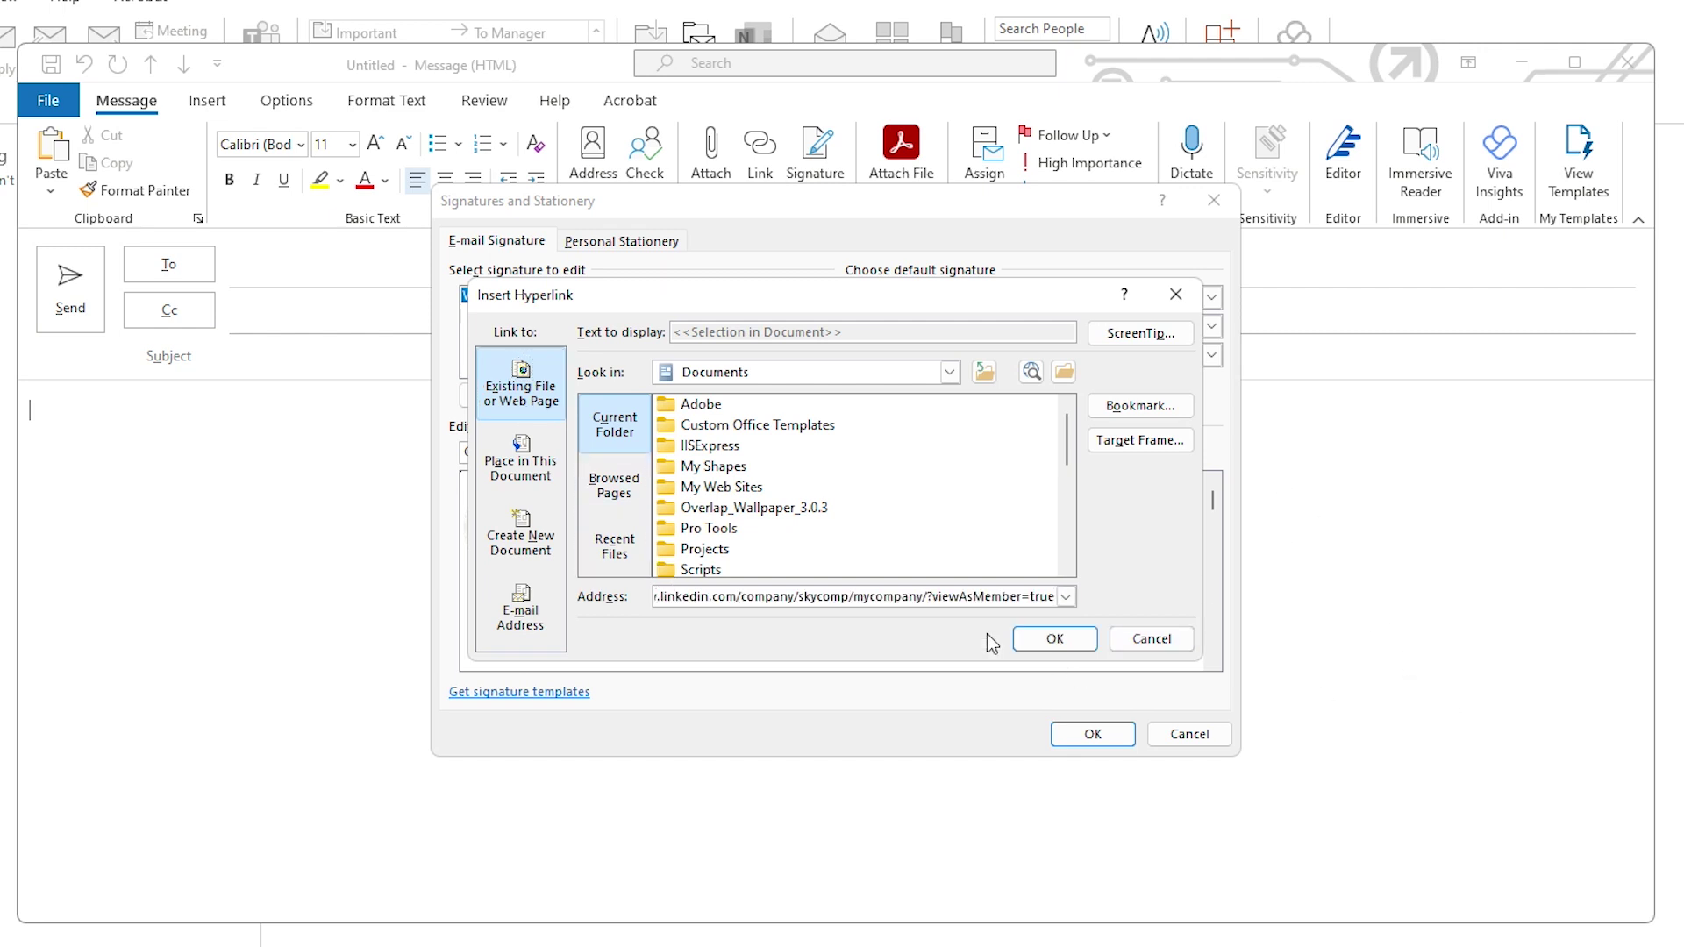
left_click(1052, 642)
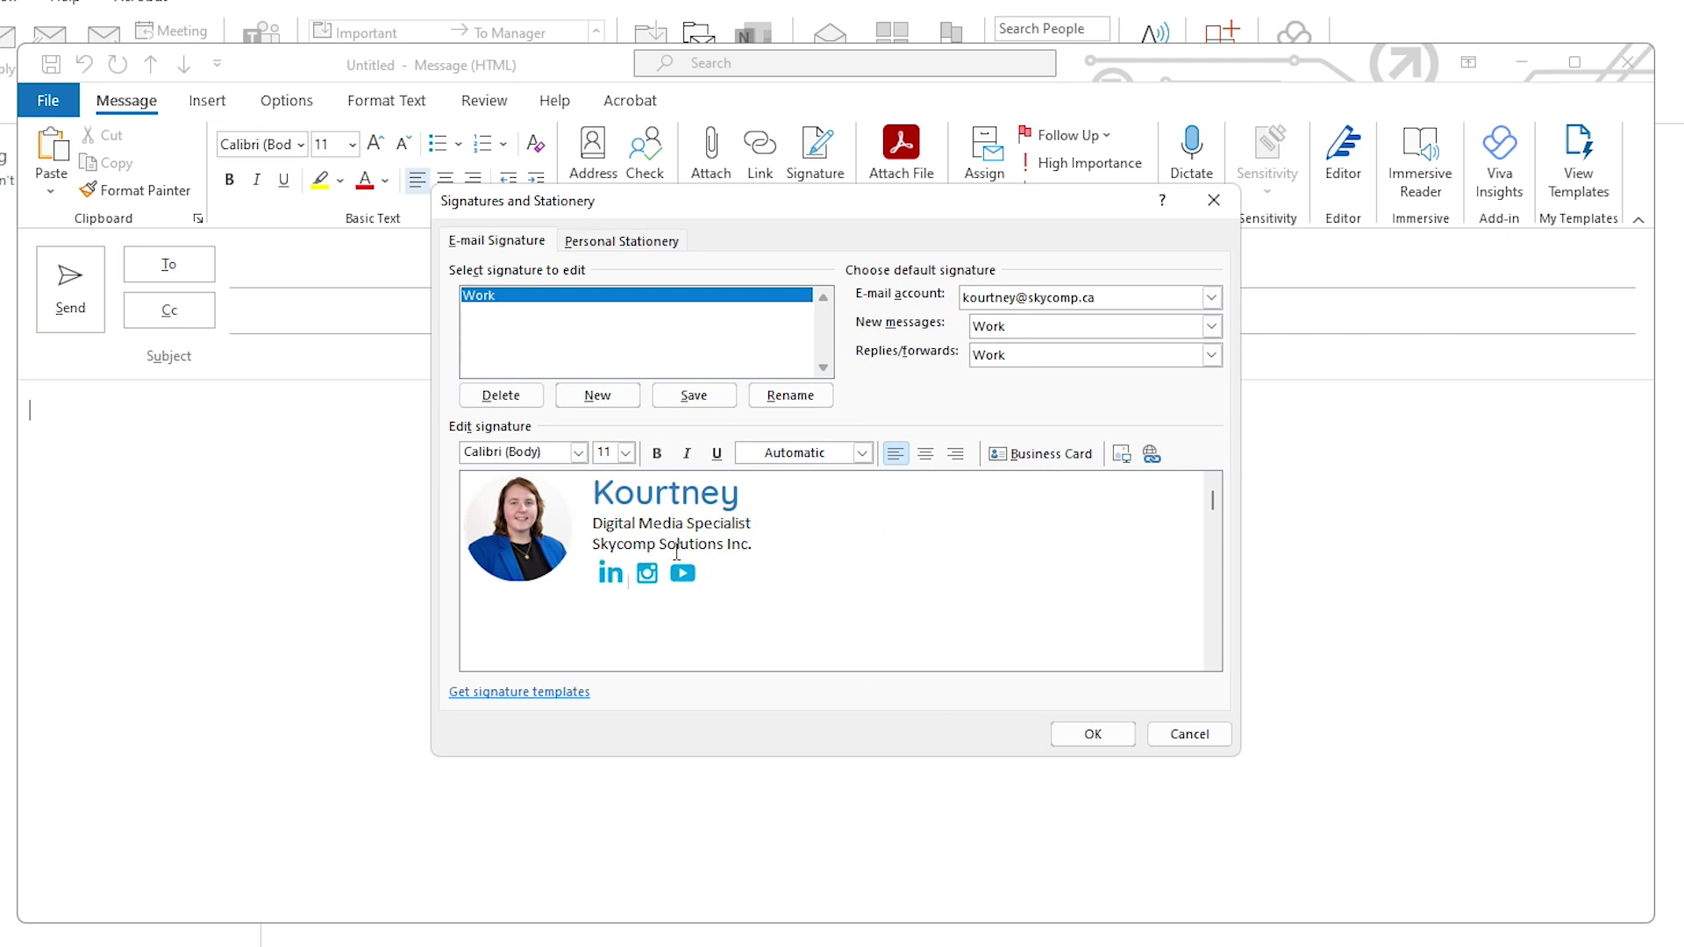
left_click(1121, 737)
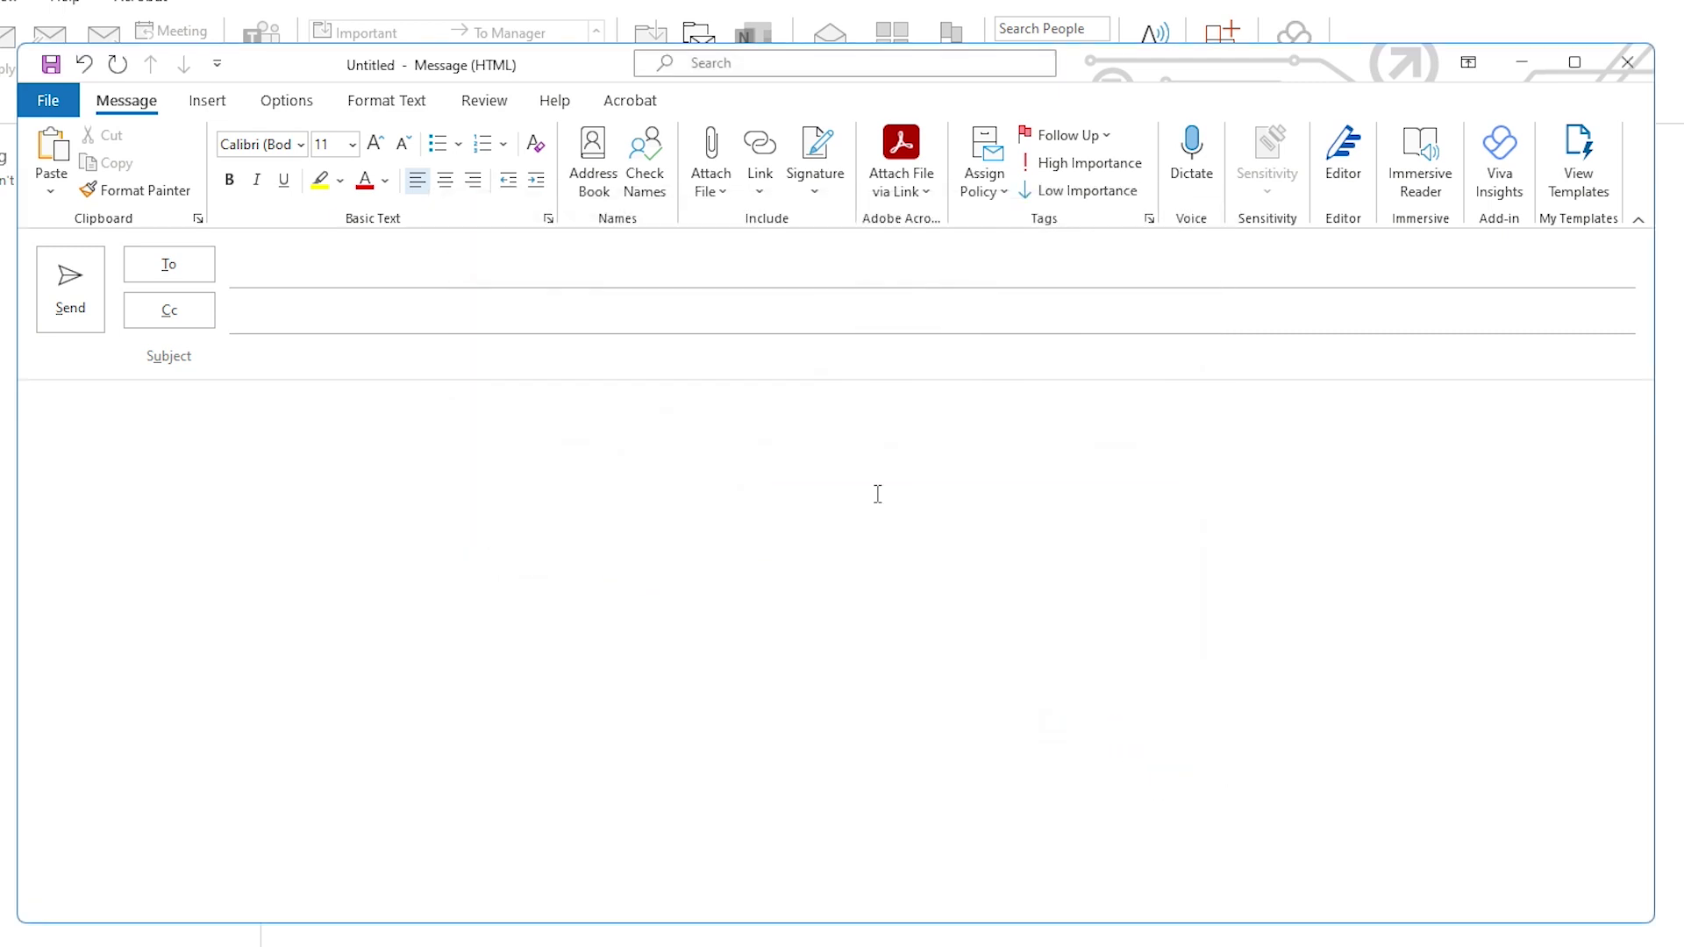
Insert the Work signature into the new message and test the LinkedIn icon's link.
left_click(809, 191)
left_click(842, 223)
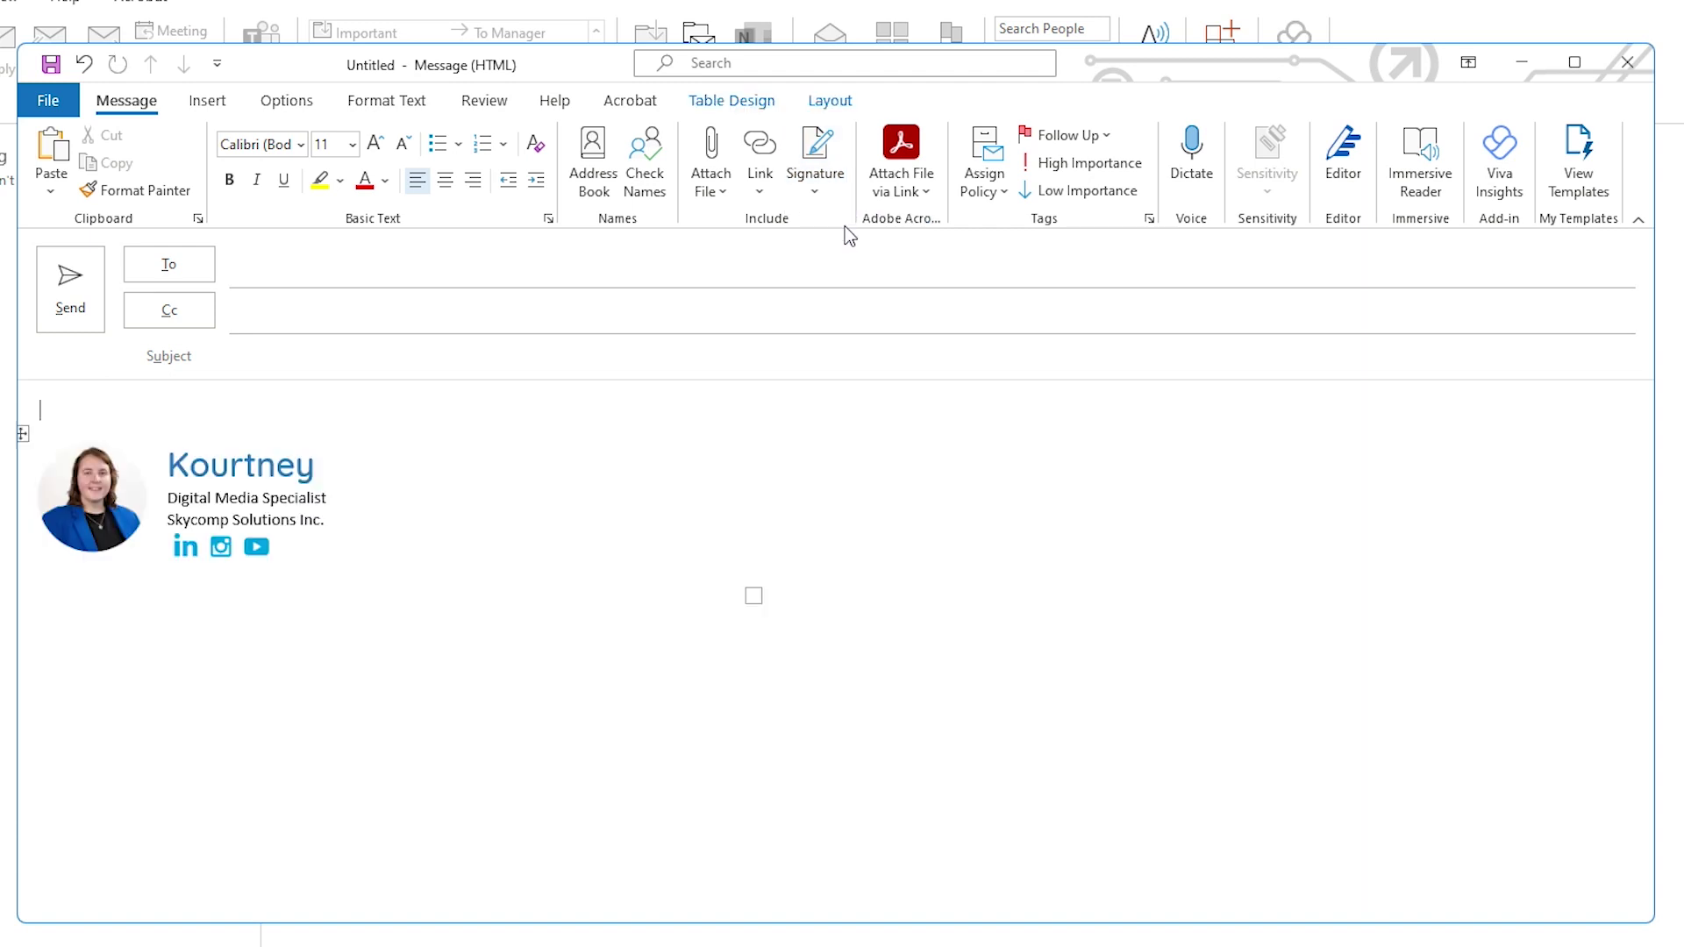
left_click(184, 548)
left_click(820, 193)
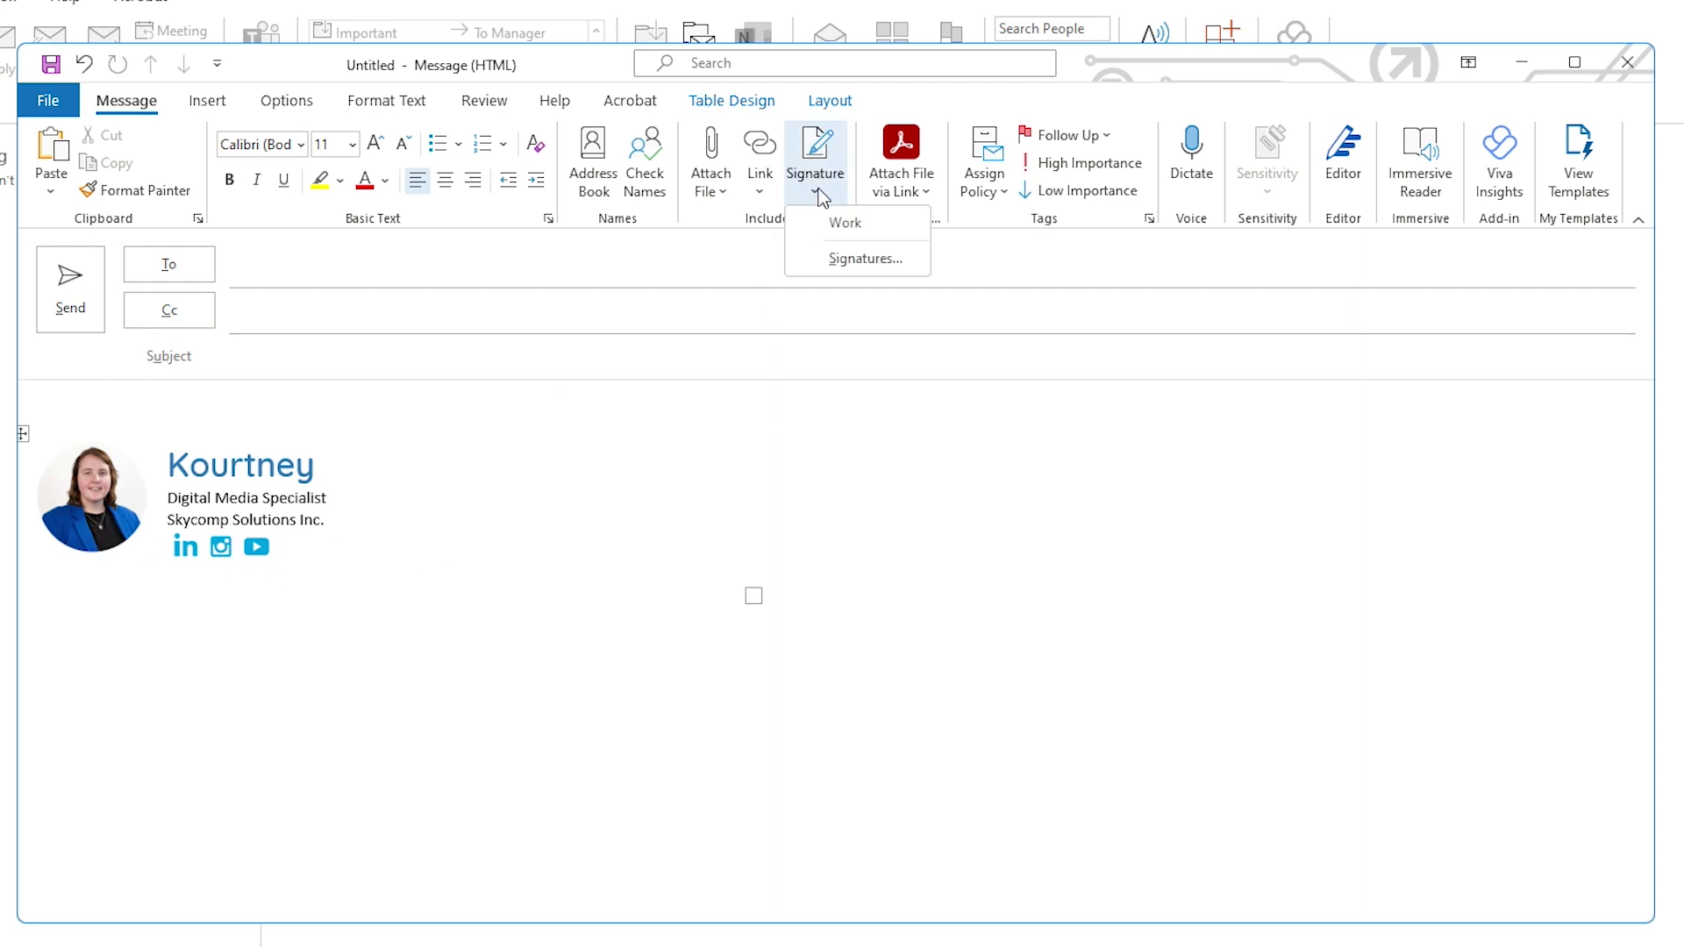
left_click(849, 261)
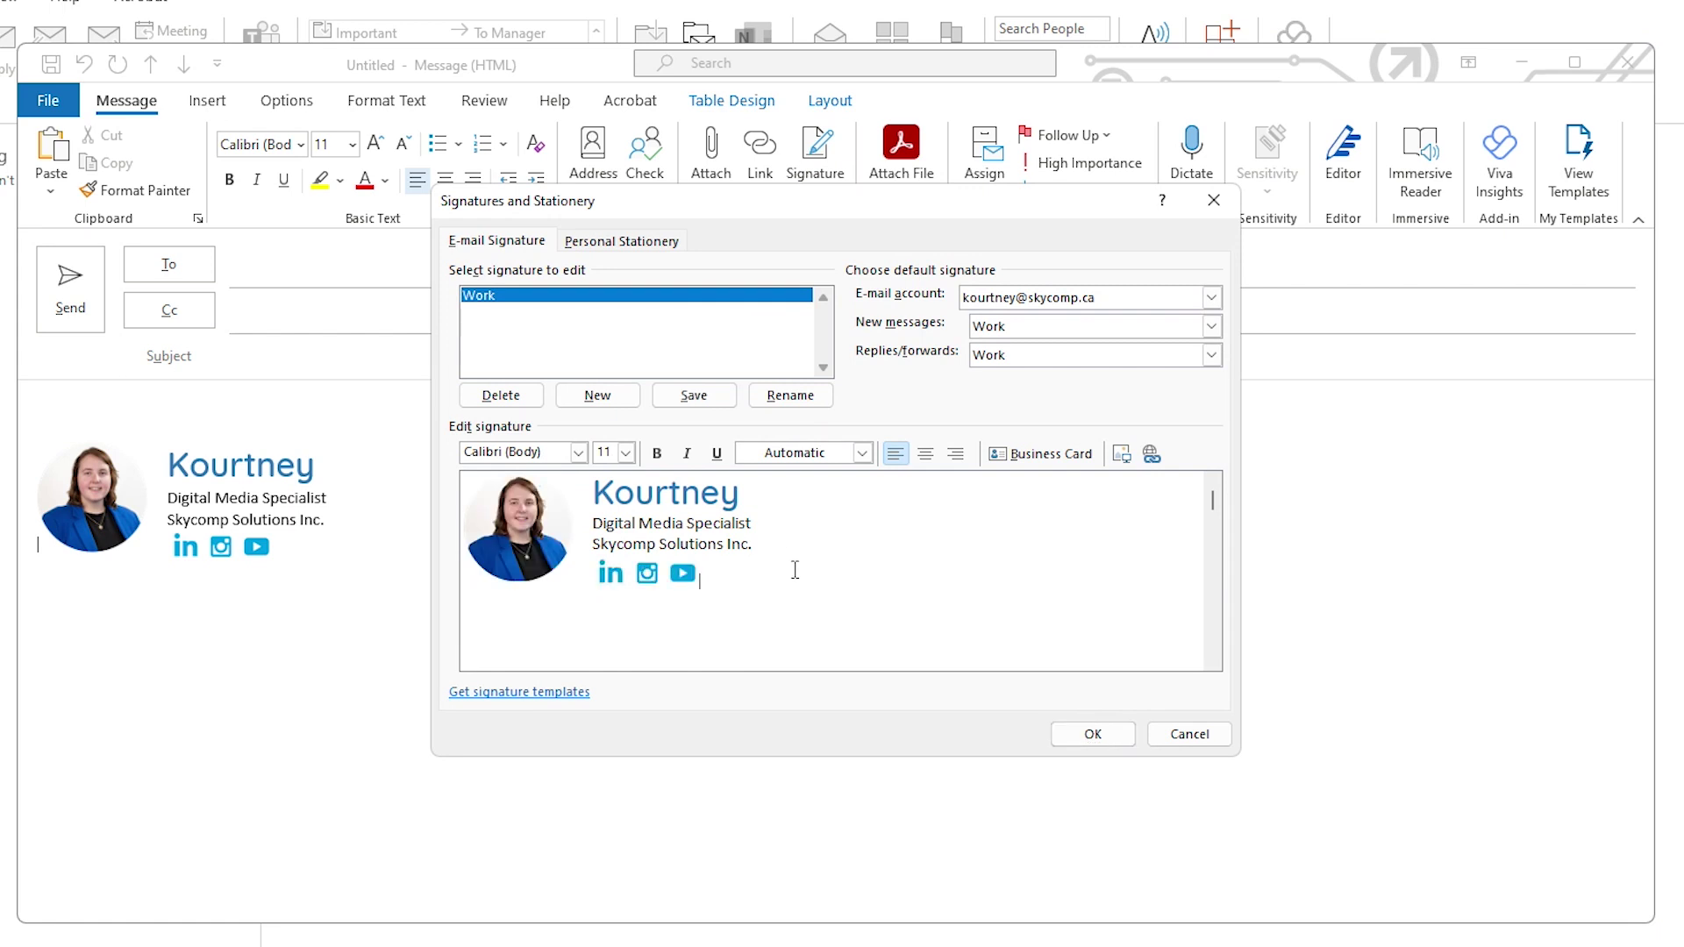
left_click_drag(763, 545, 610, 553)
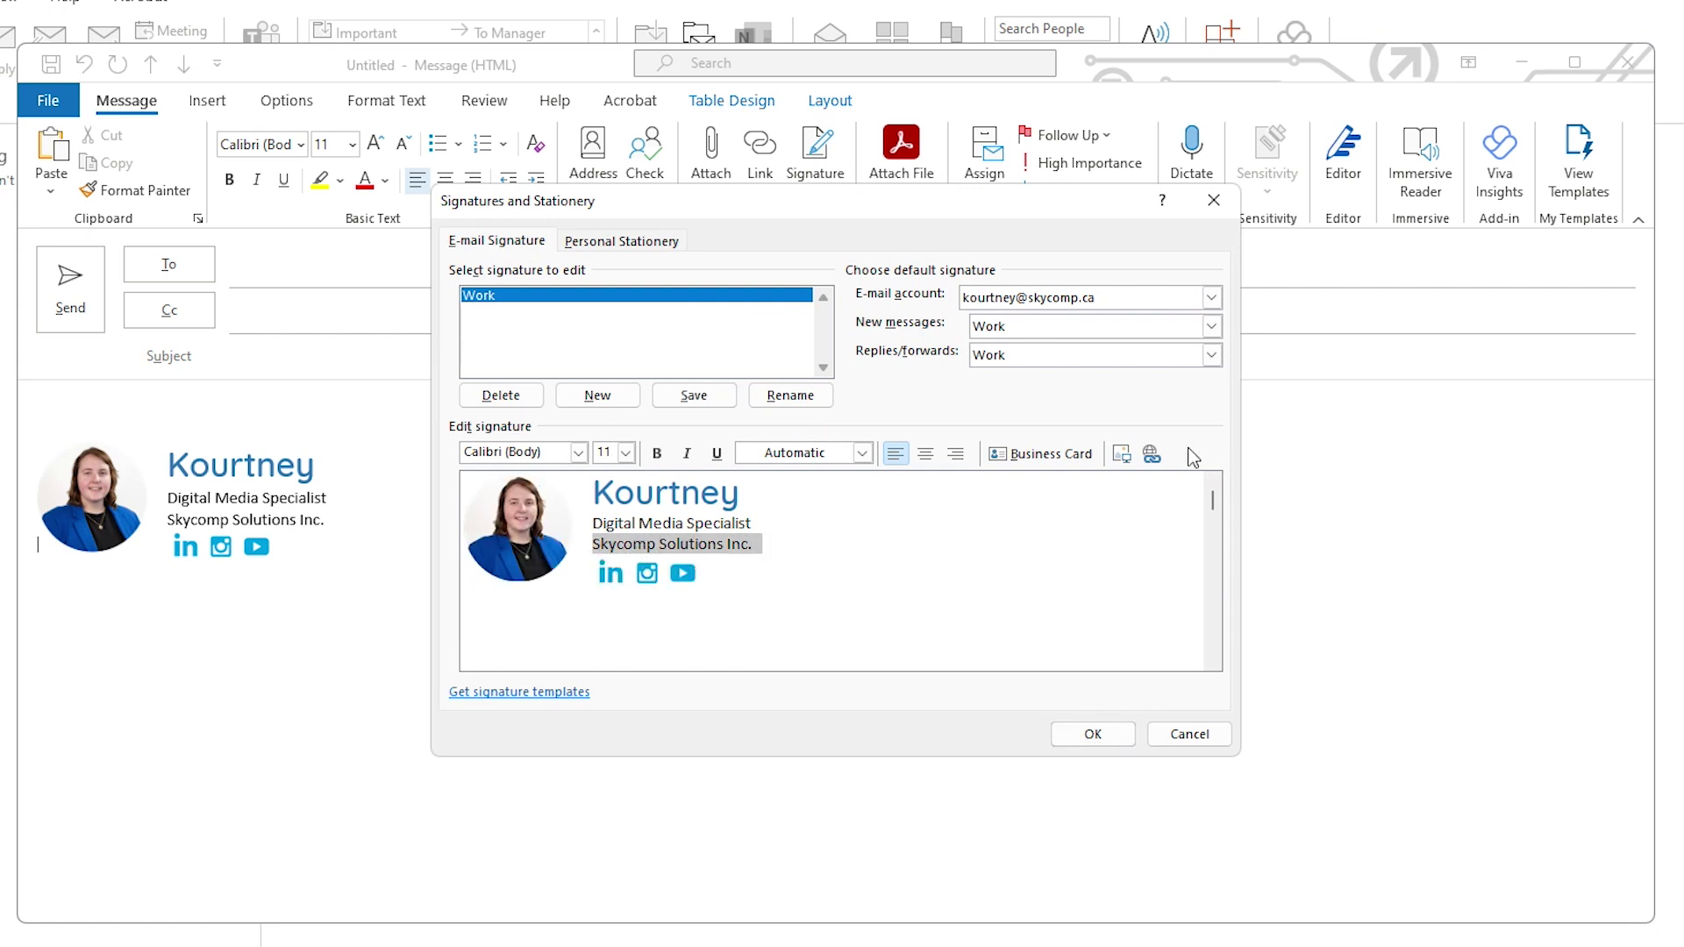
left_click(1155, 454)
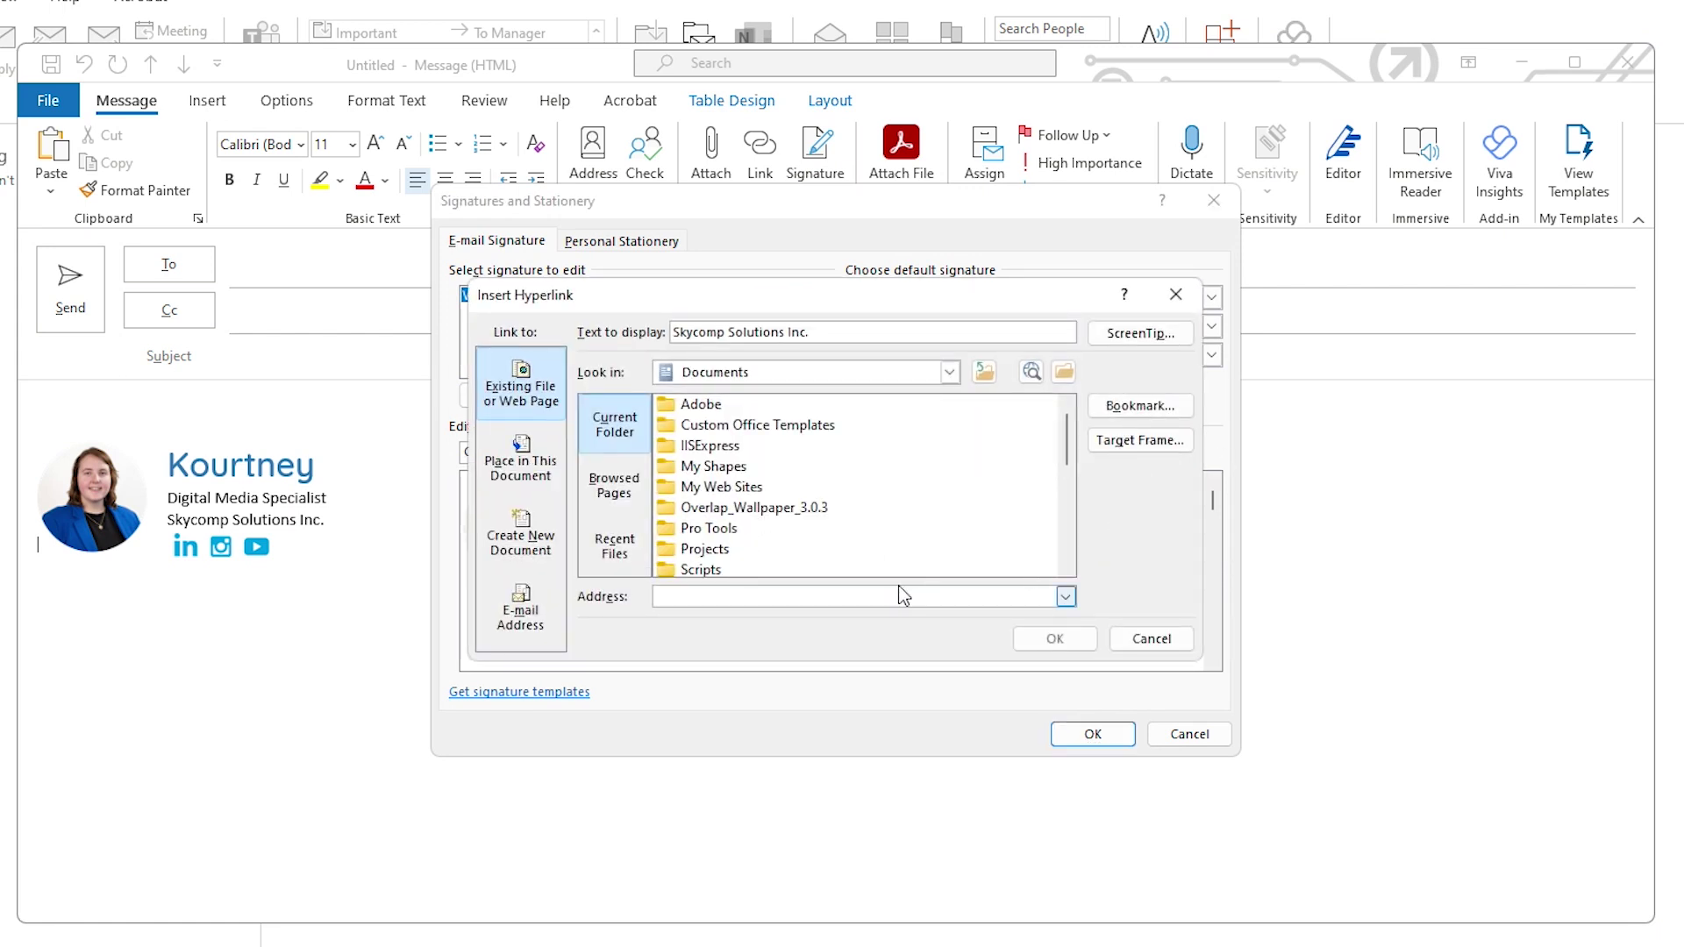
type("http://www.")
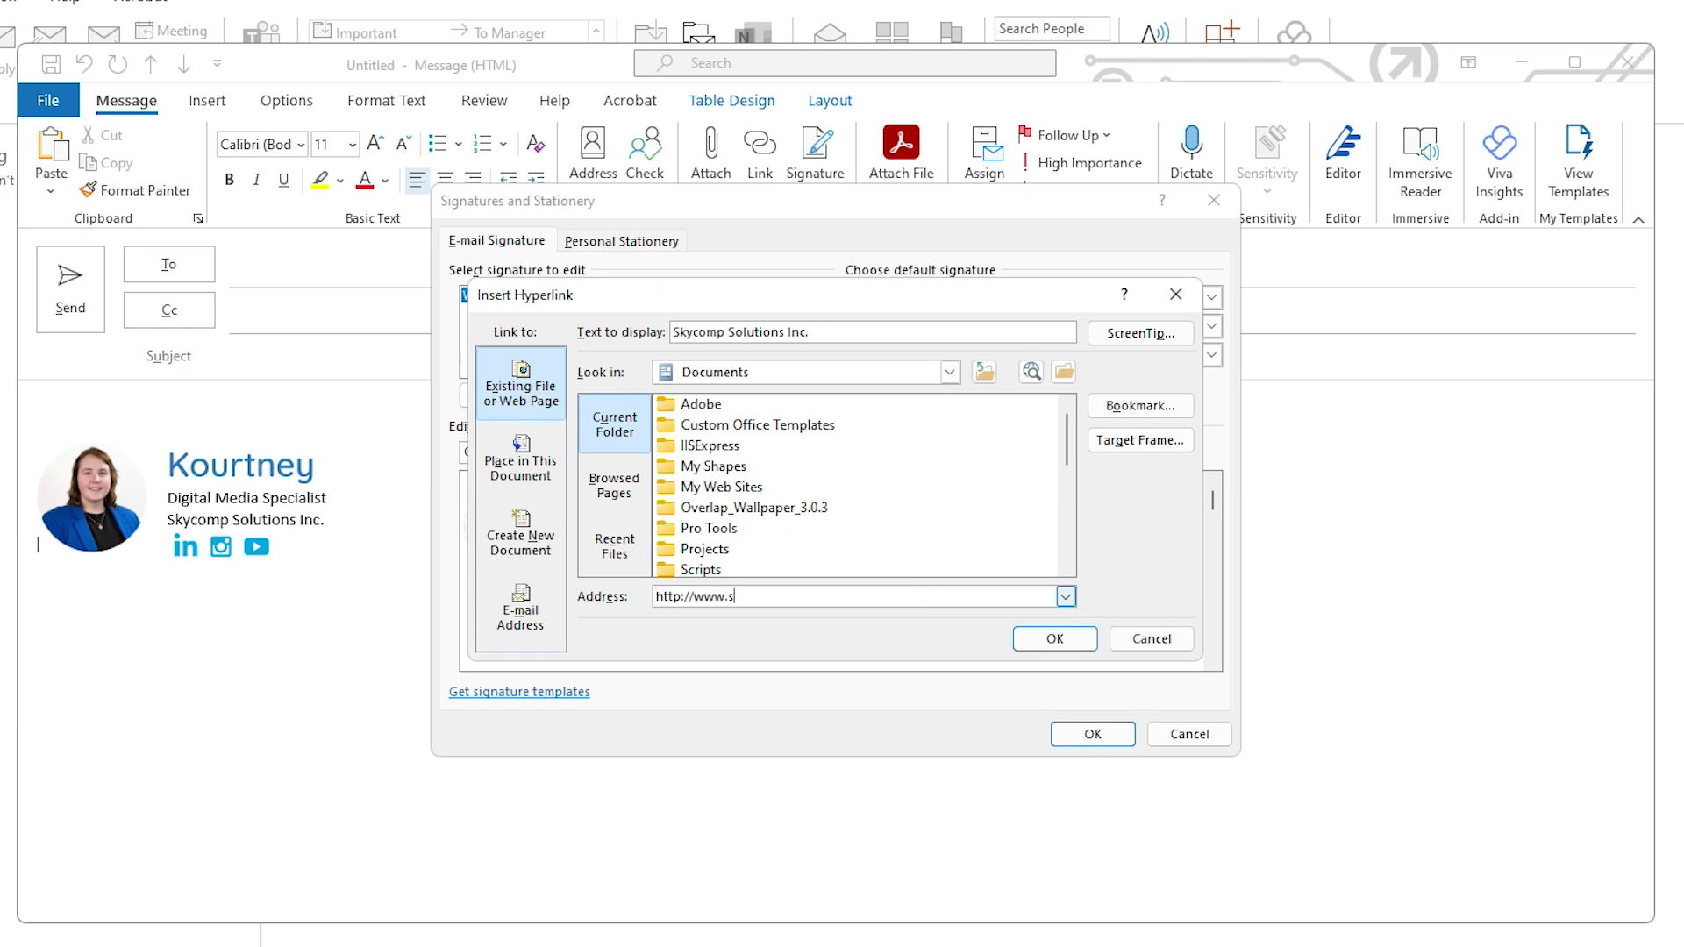
type("skycomp.ca")
left_click(1055, 638)
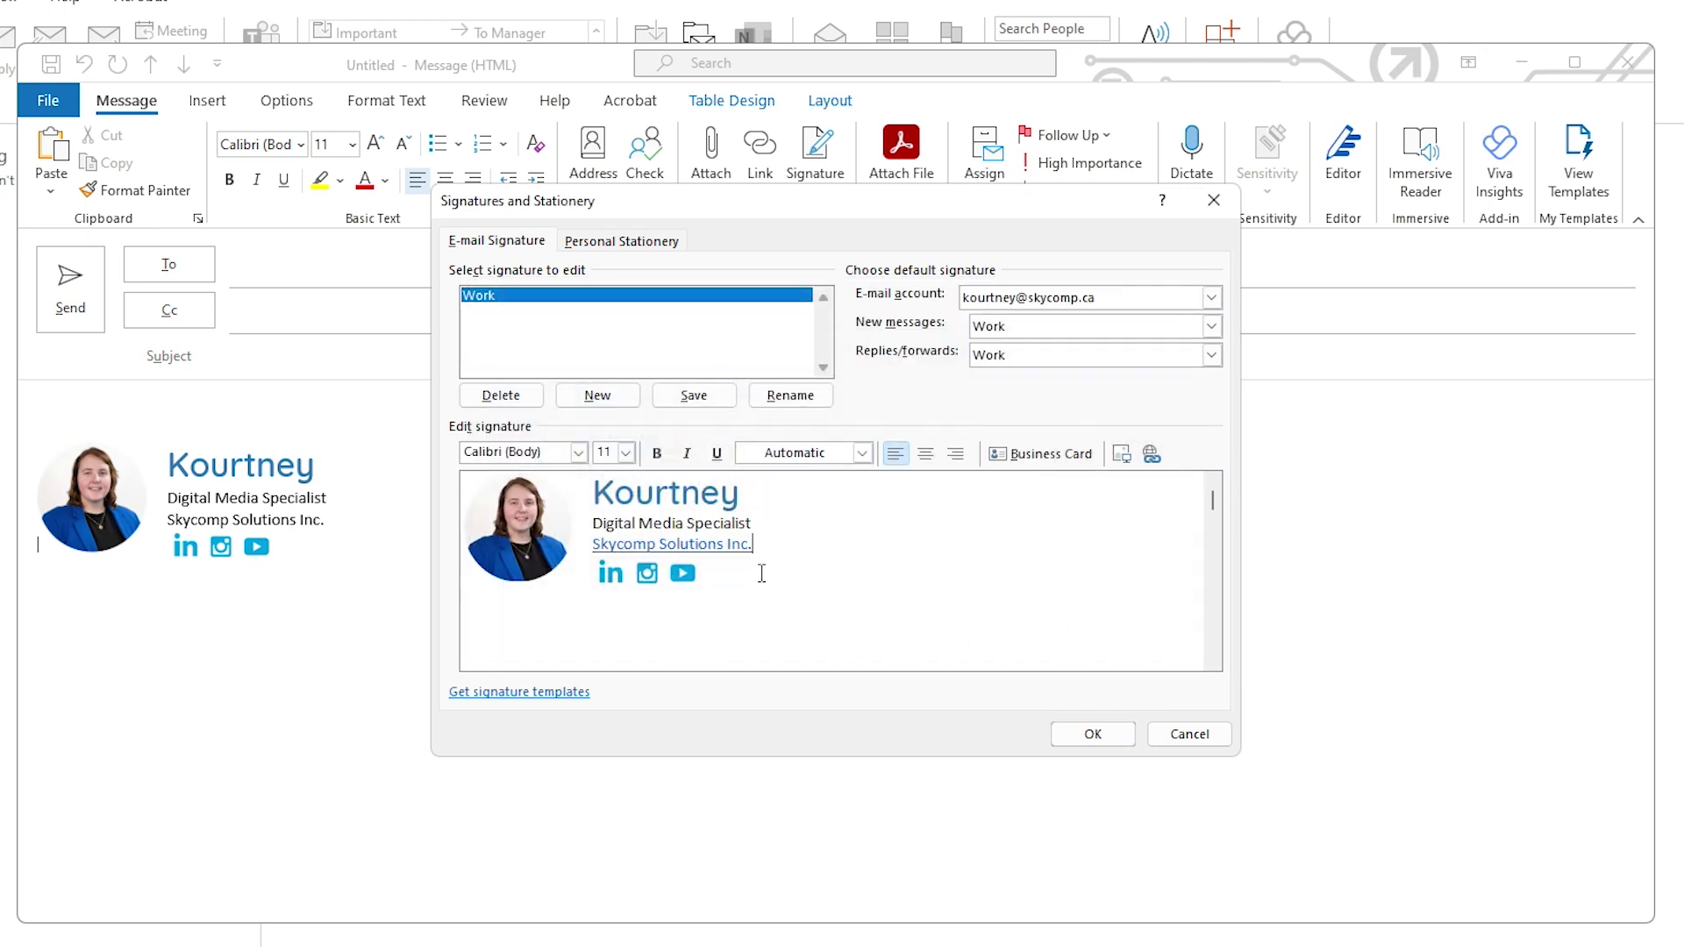